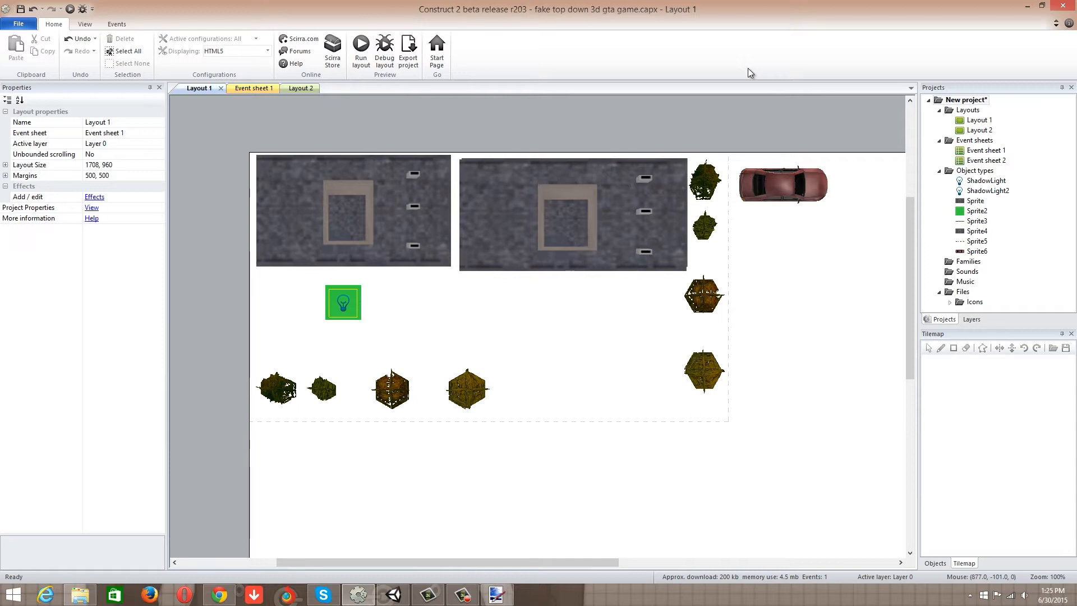
Inspect the properties of the building, tree and car sprites and the shadow light on the green square in Layout 1.
{"action": "left_click", "coordinate": [406, 223]}
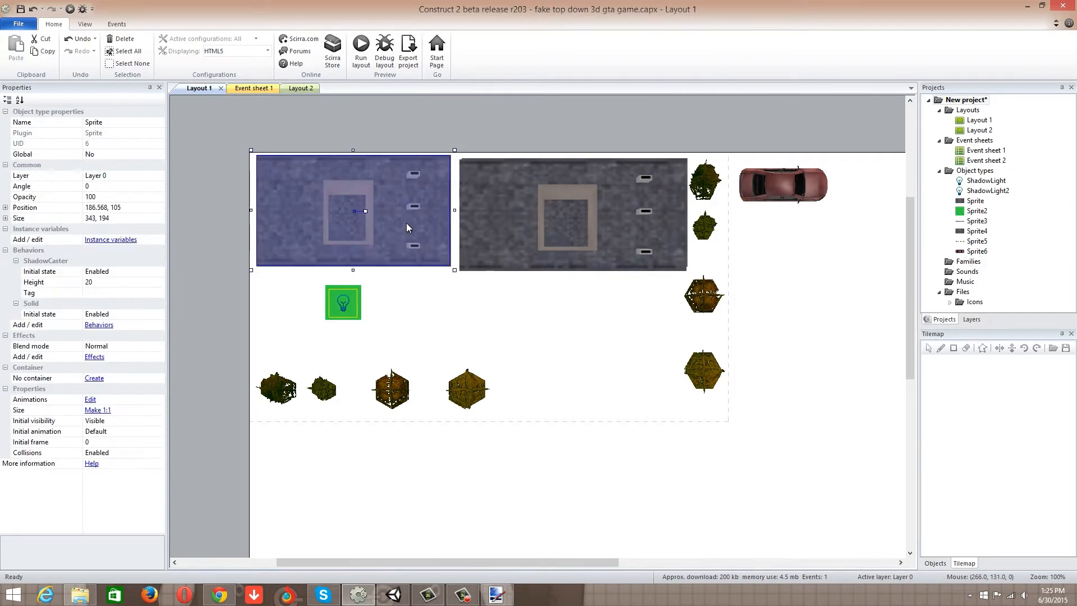
{"action": "scroll", "coordinate": [773, 302], "scroll_direction": "down", "scroll_amount": 2}
{"action": "scroll", "coordinate": [772, 302], "scroll_direction": "up", "scroll_amount": 3}
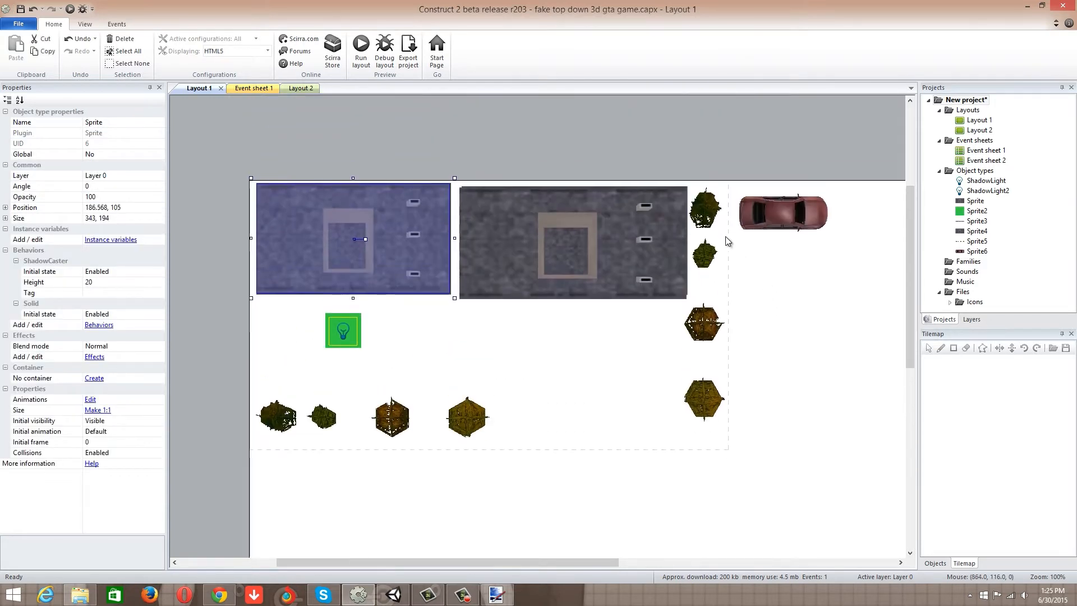
{"action": "left_click", "coordinate": [710, 226]}
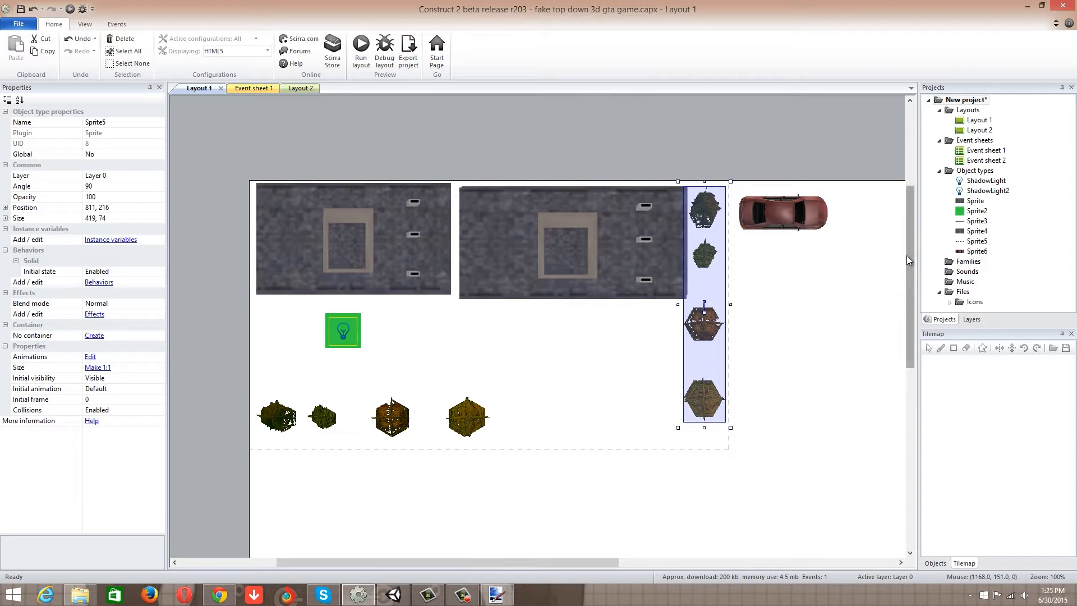
{"action": "left_click", "coordinate": [611, 273]}
{"action": "left_click", "coordinate": [782, 227]}
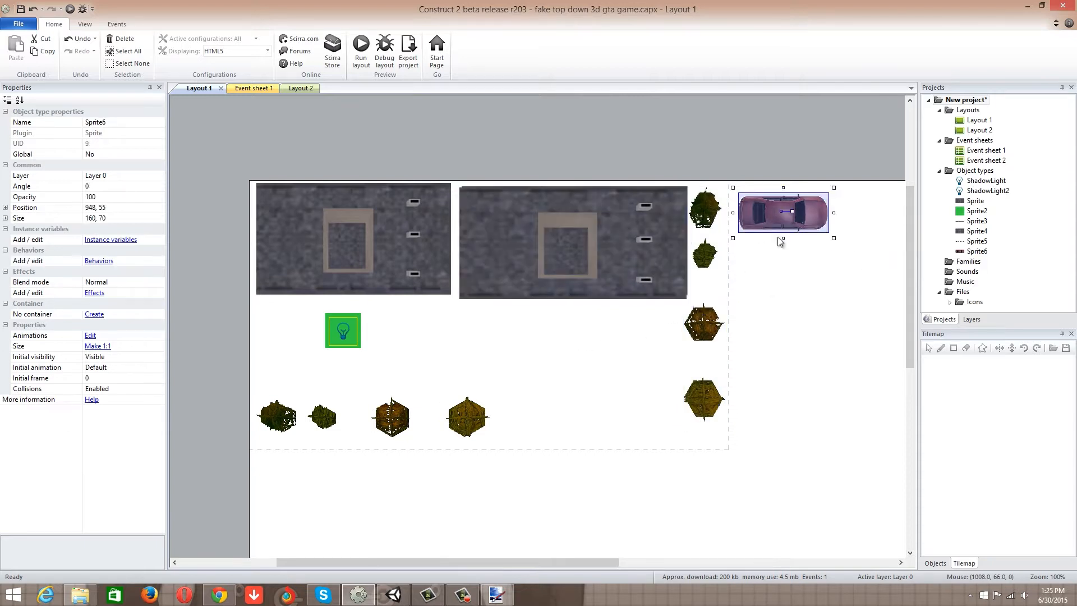
{"action": "left_click", "coordinate": [344, 331]}
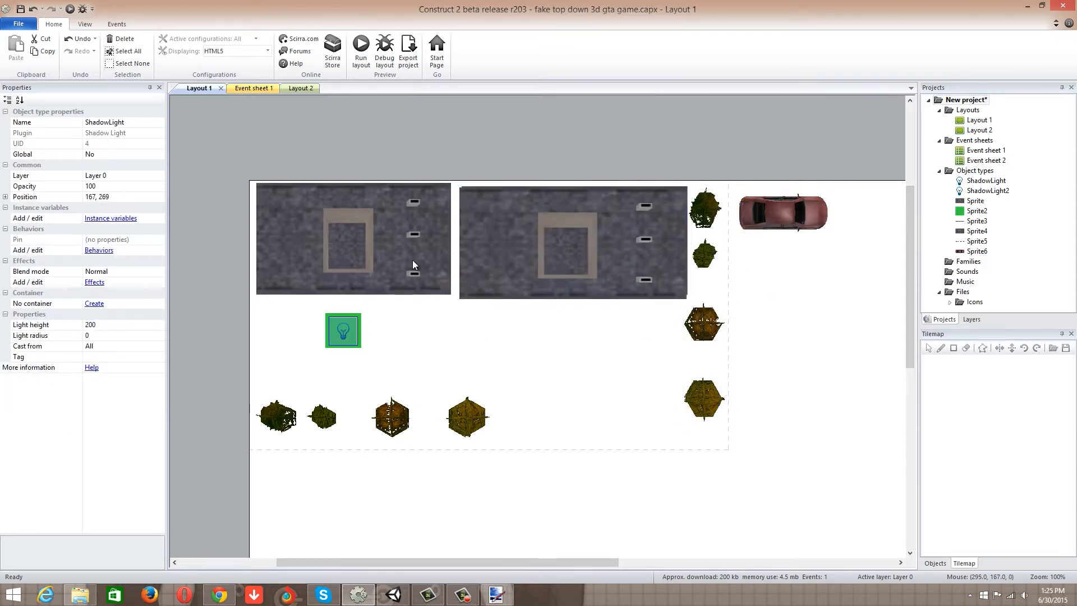
Preview the layout full screen, move the green square around the buildings, trees and car to check the shadows, and close the preview.
{"action": "left_click", "coordinate": [378, 68]}
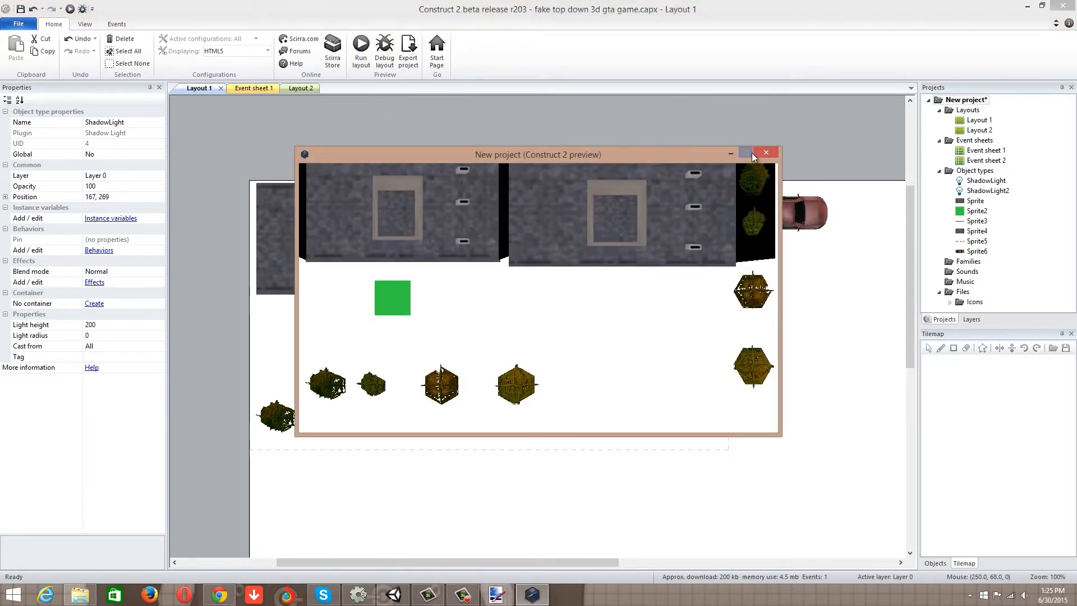
{"action": "left_click", "coordinate": [745, 153]}
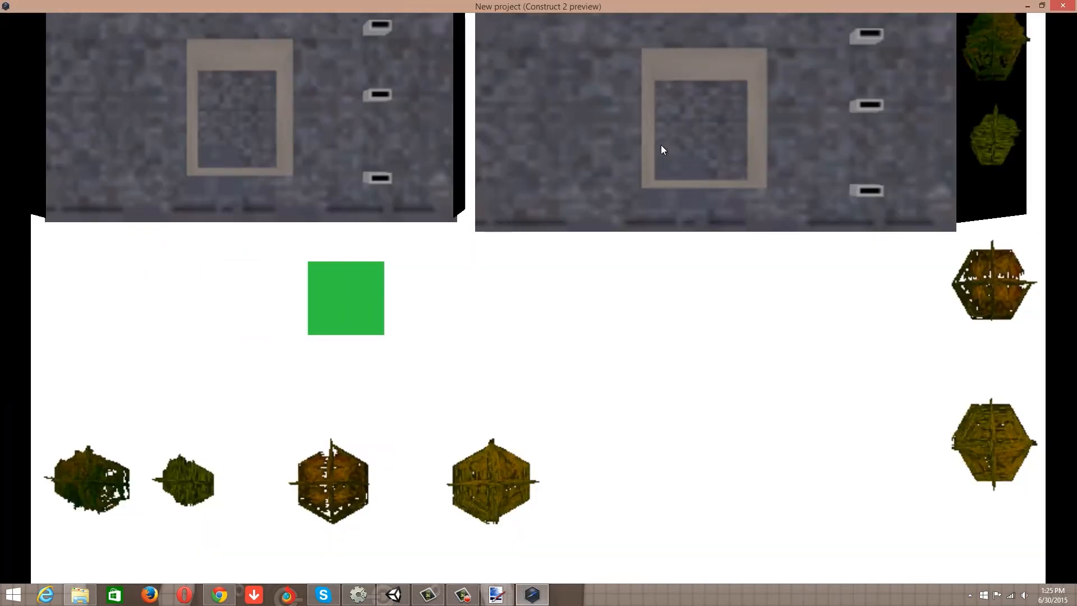
{"action": "key", "text": "Down"}
{"action": "key", "text": "Right"}
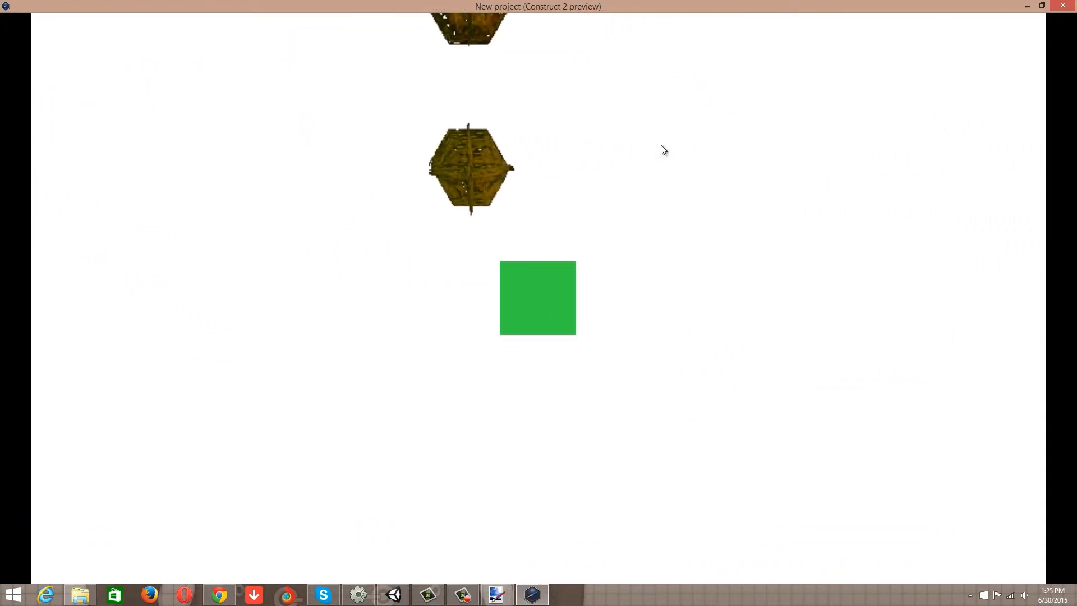
{"action": "key", "text": "Up"}
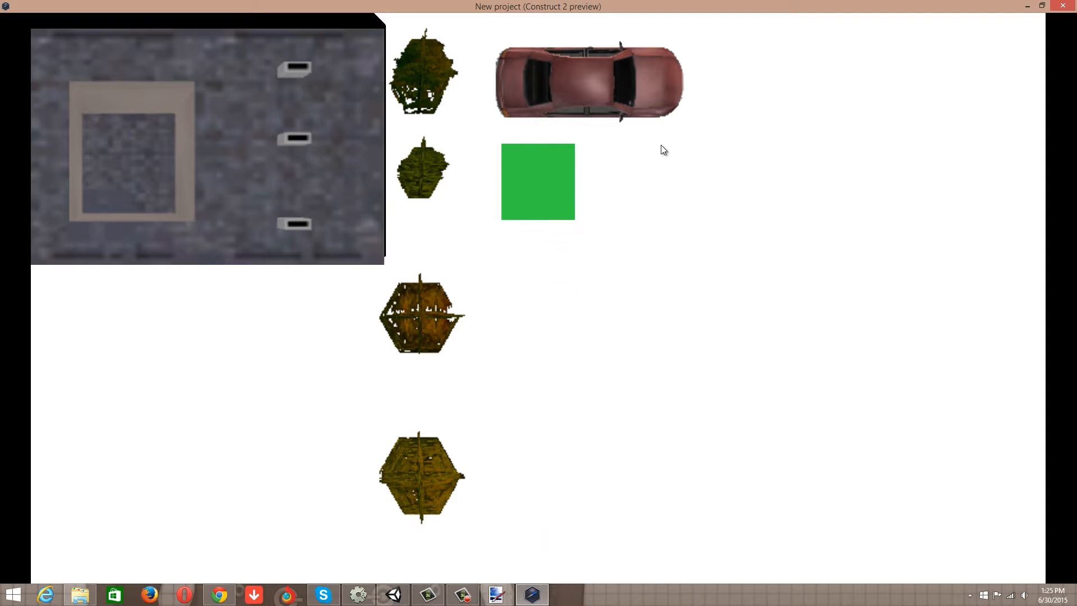
{"action": "key", "text": "Down"}
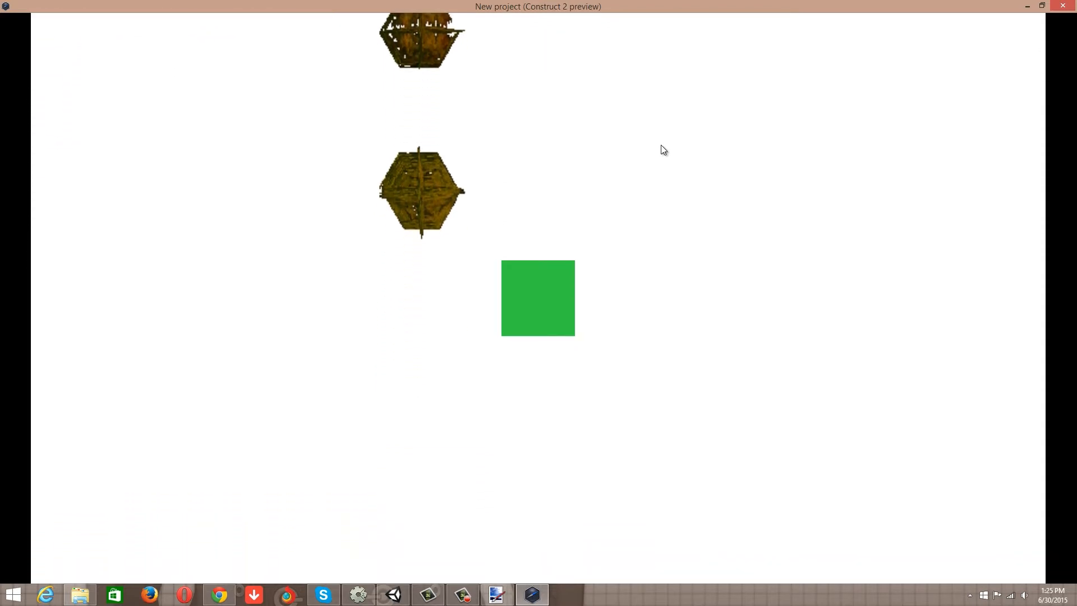
{"action": "key", "text": "Left"}
{"action": "key", "text": "Up"}
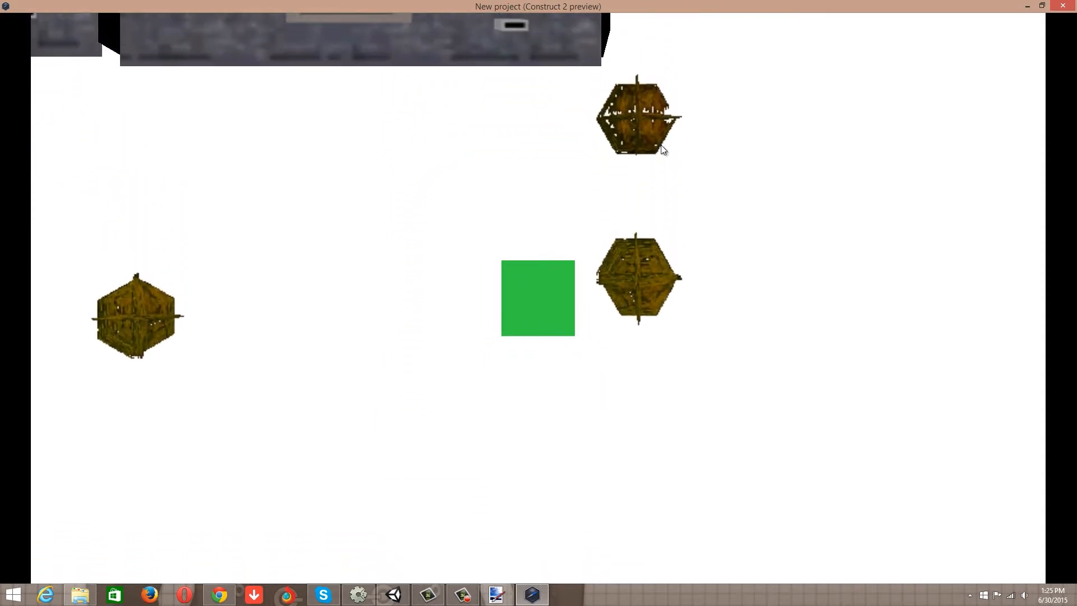
{"action": "key", "text": "Left"}
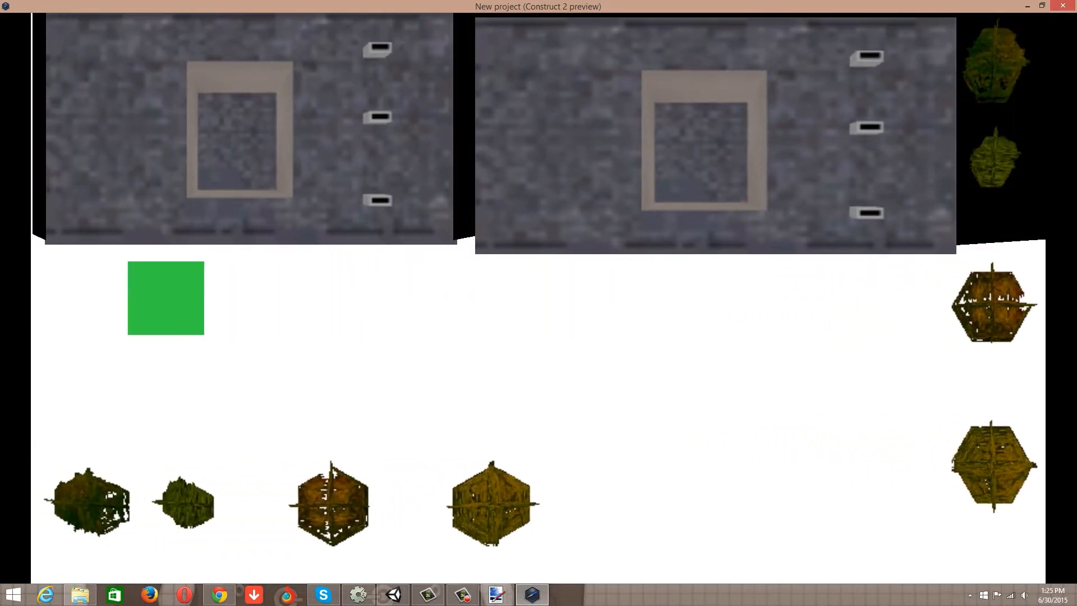
{"action": "left_click", "coordinate": [1057, 7]}
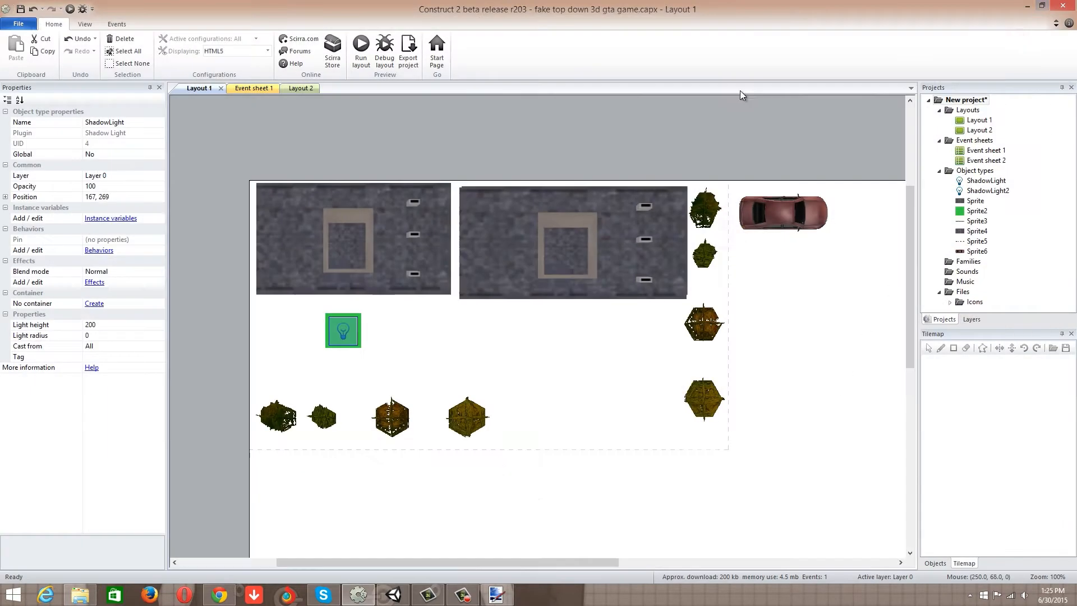
Duplicate both buildings, placing one copy below the car and the other beneath that copy.
{"action": "left_click_drag", "start_coordinate": [623, 247], "coordinate": [904, 331], "text": "ctrl"}
{"action": "left_click_drag", "start_coordinate": [373, 258], "coordinate": [856, 499], "text": "ctrl"}
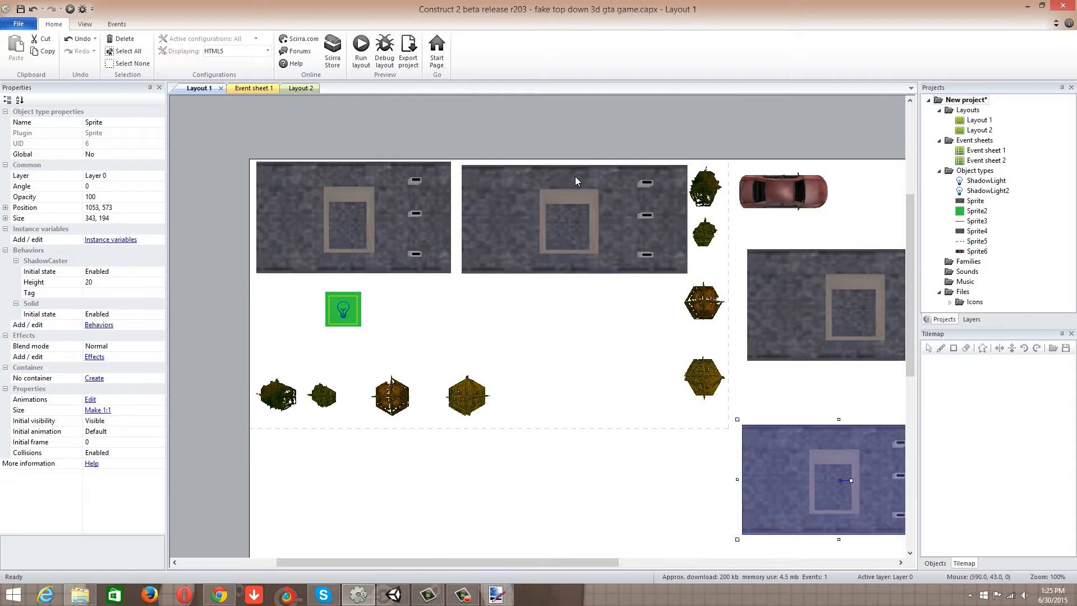
Preview the layout with the copied buildings, move the green square around to check the shadows, and close the preview.
{"action": "left_click", "coordinate": [360, 60]}
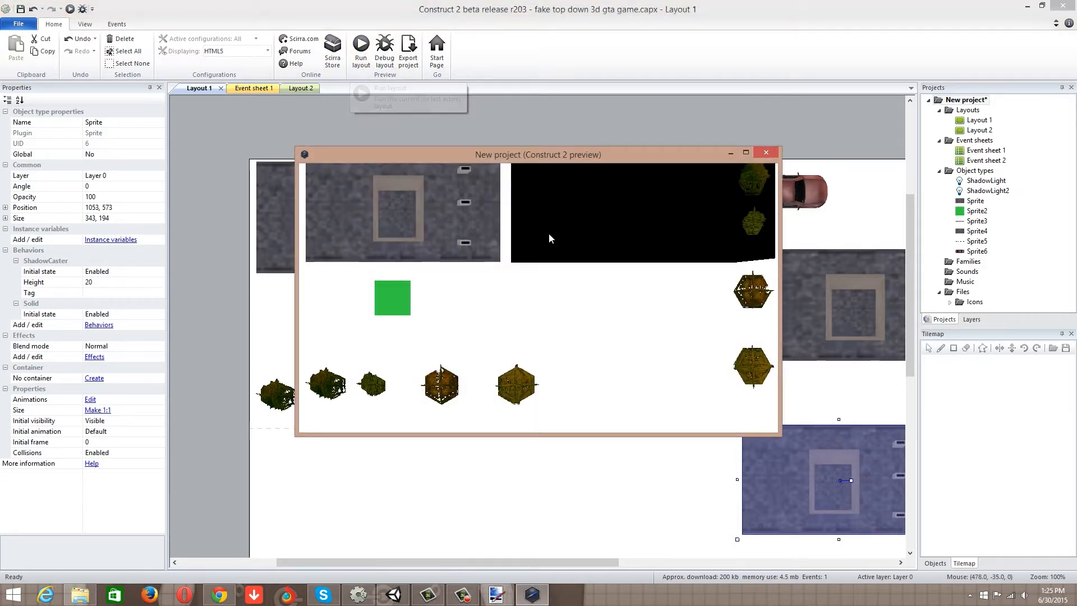
{"action": "key", "text": "Right"}
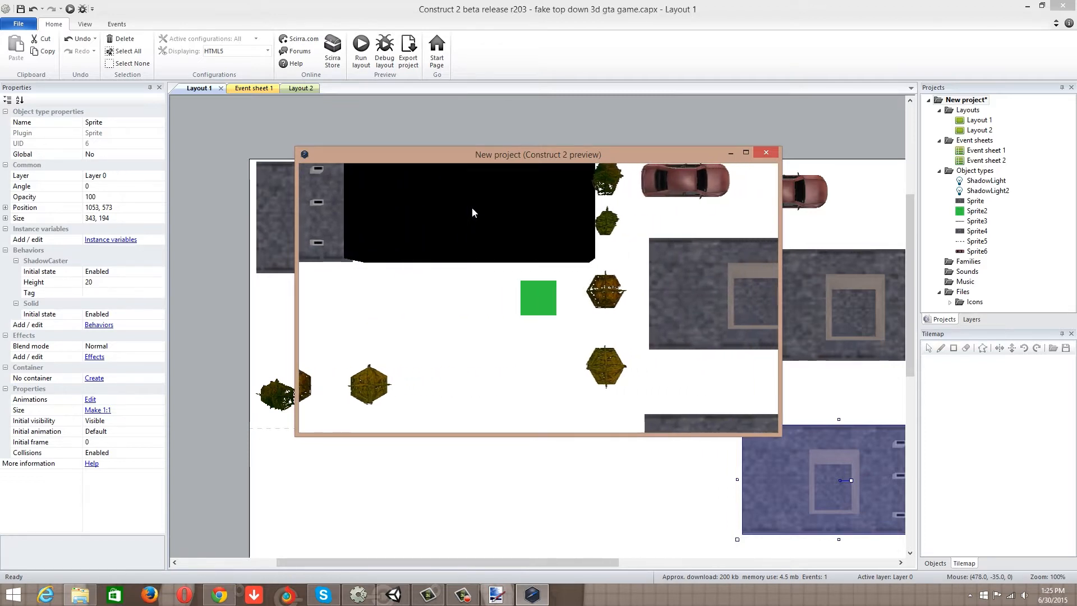
{"action": "key", "text": "Left"}
{"action": "key", "text": "Down"}
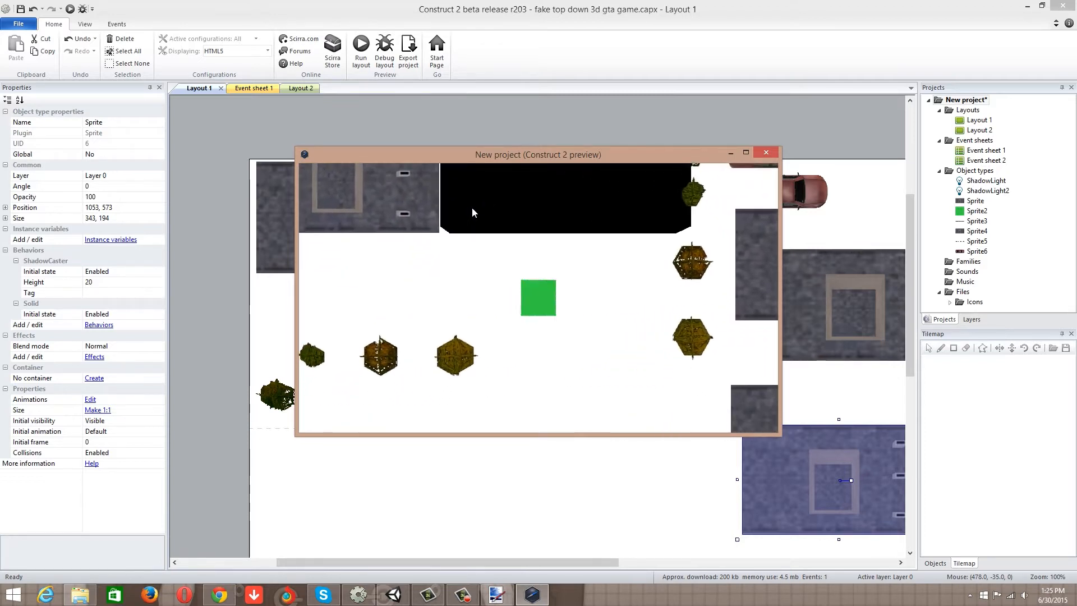
{"action": "key", "text": "Up"}
{"action": "key", "text": "Left"}
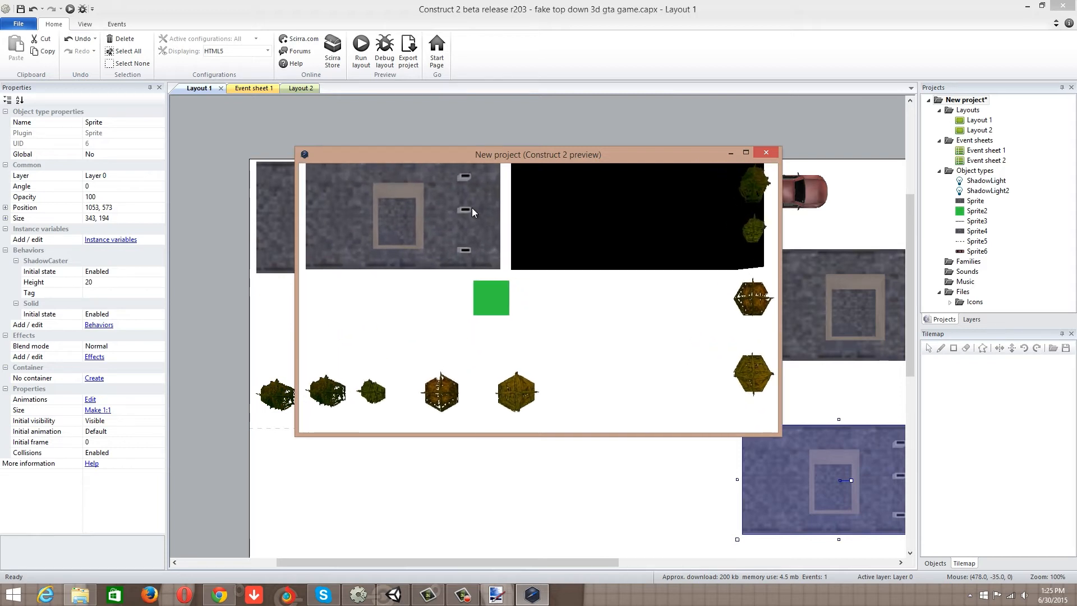
{"action": "left_click", "coordinate": [765, 153]}
Look over the original and copied buildings, and inspect the properties of the horizontal tree row sprite.
{"action": "left_click", "coordinate": [655, 229]}
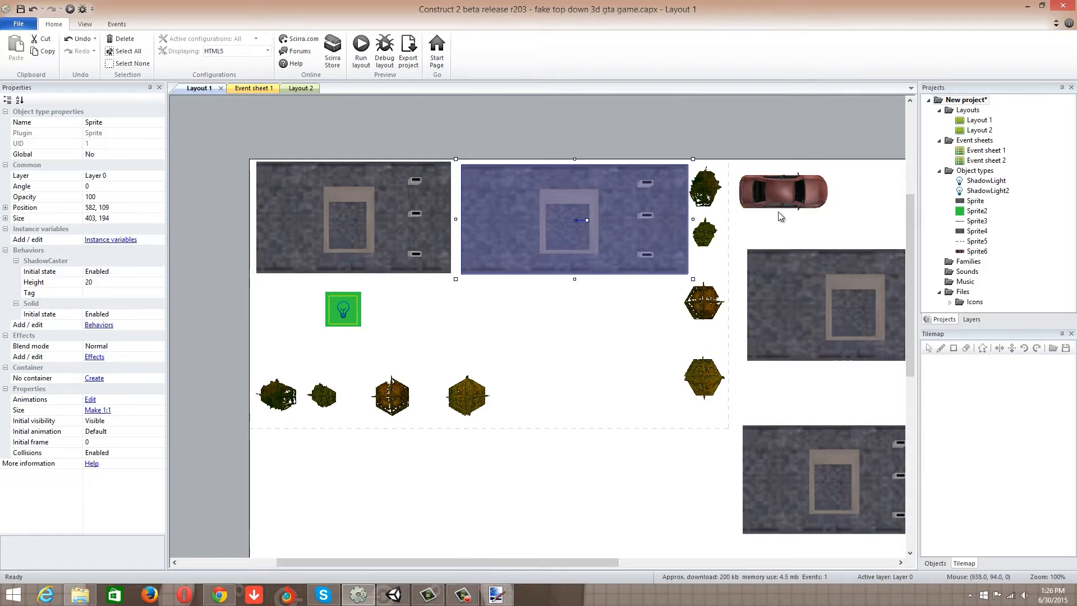
{"action": "middle_click_drag", "start_coordinate": [777, 257], "coordinate": [560, 354]}
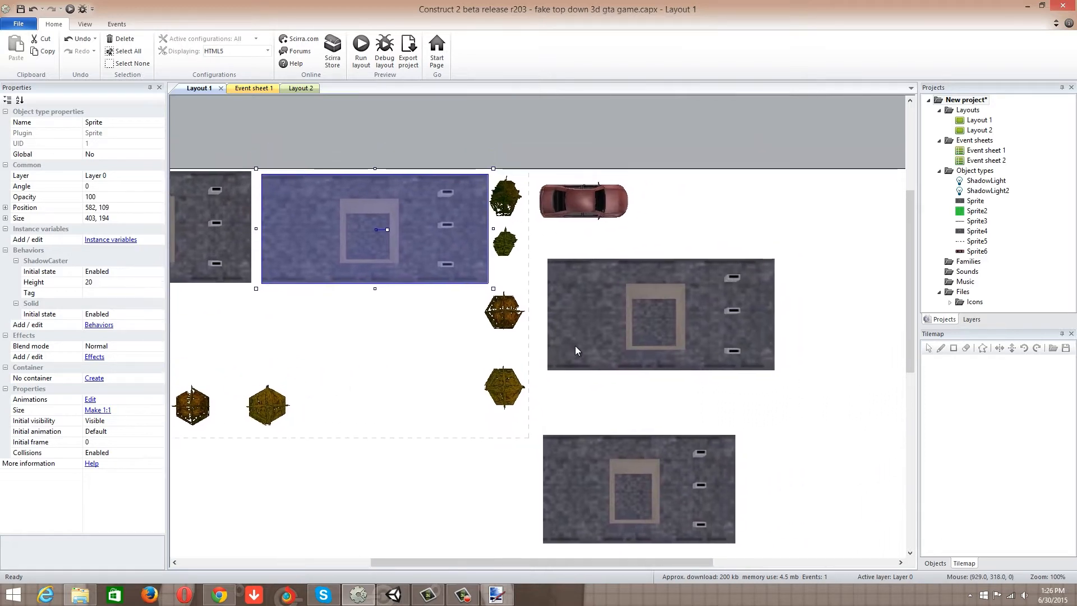
{"action": "middle_click_drag", "start_coordinate": [642, 405], "coordinate": [636, 344]}
{"action": "middle_click_drag", "start_coordinate": [394, 364], "coordinate": [569, 396]}
{"action": "left_click", "coordinate": [437, 381]}
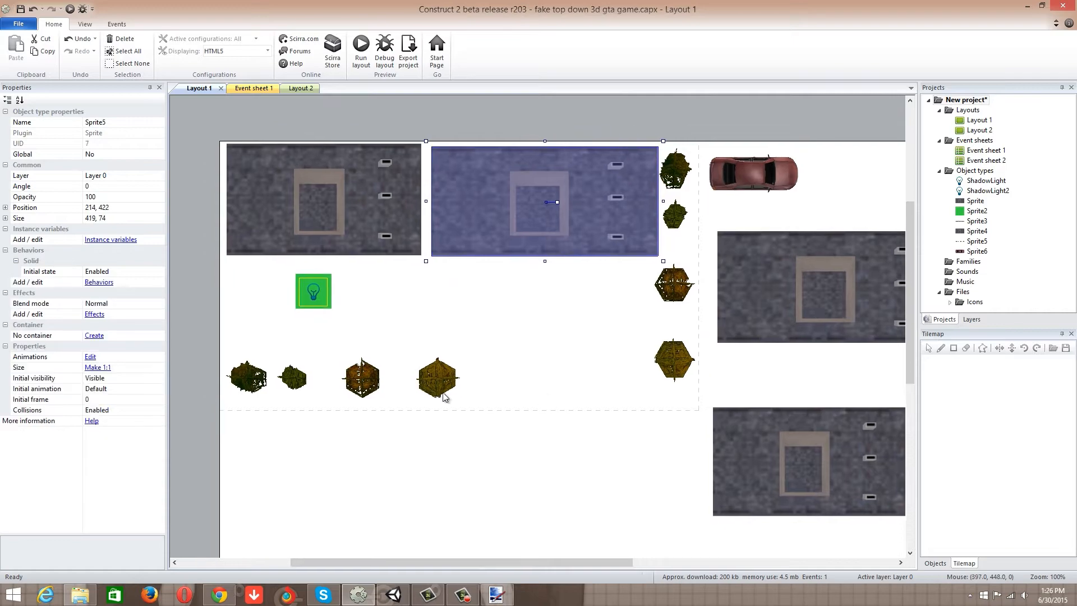
Switch to Unity, stop play mode, examine the 3D building and tree models in the scene, and return to Construct 2.
{"action": "left_click", "coordinate": [394, 597]}
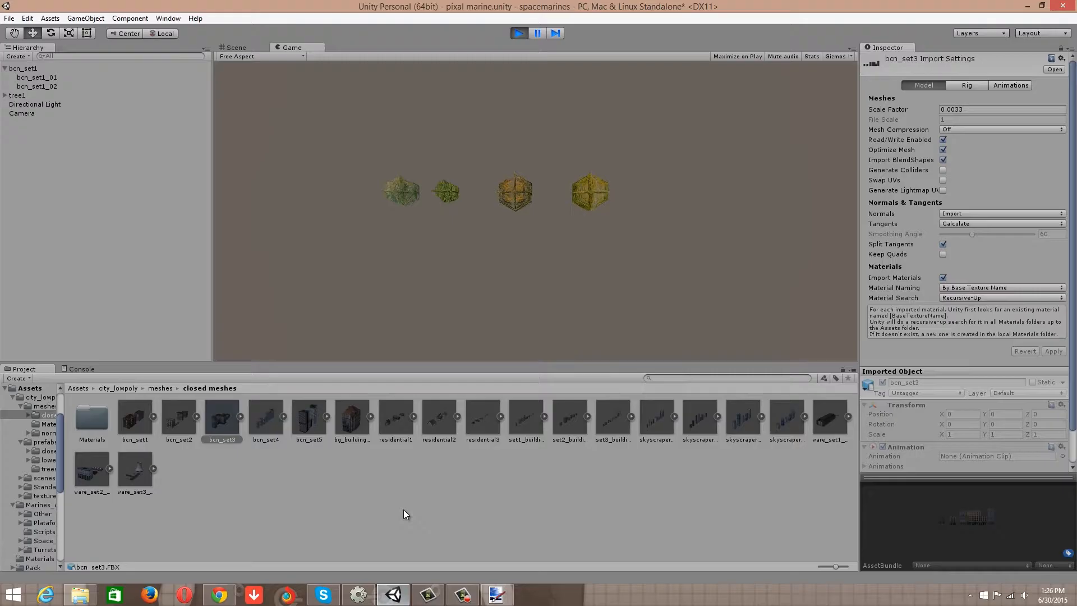
{"action": "left_click", "coordinate": [497, 433]}
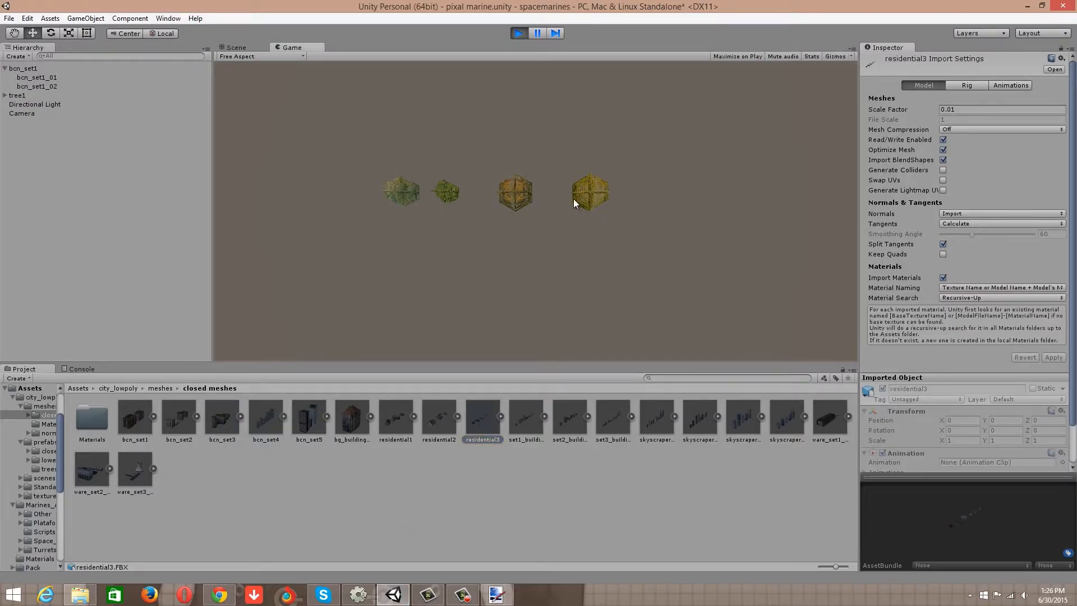
{"action": "left_click", "coordinate": [519, 35]}
{"action": "middle_click_drag", "start_coordinate": [586, 220], "coordinate": [698, 191]}
{"action": "scroll", "coordinate": [698, 191], "scroll_direction": "up", "scroll_amount": 3}
{"action": "middle_click_drag", "start_coordinate": [643, 212], "coordinate": [681, 266]}
{"action": "left_click_drag", "start_coordinate": [681, 266], "coordinate": [825, 213], "text": "alt"}
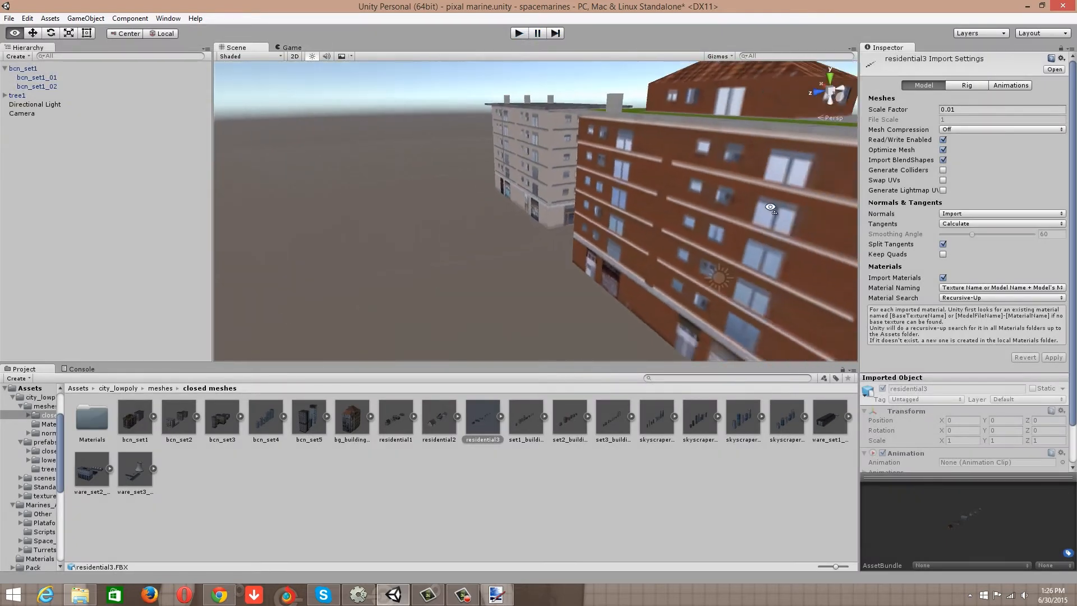
{"action": "middle_click_drag", "start_coordinate": [825, 213], "coordinate": [554, 261]}
{"action": "scroll", "coordinate": [554, 262], "scroll_direction": "up", "scroll_amount": 3}
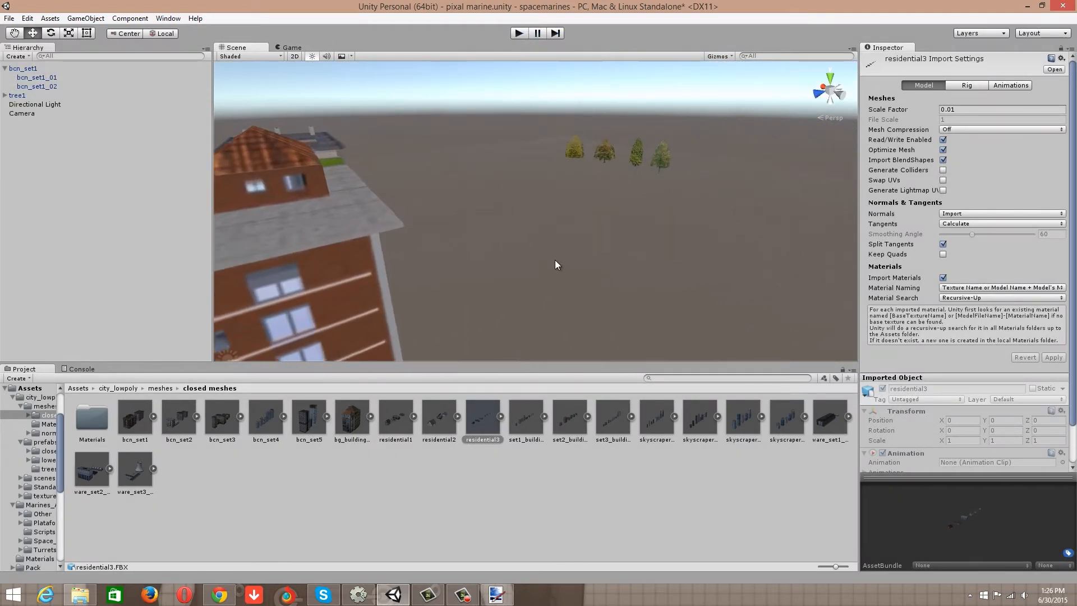
{"action": "mouse_move", "coordinate": [598, 255]}
{"action": "right_mouse_down"}
{"action": "mouse_move", "coordinate": [432, 271]}
{"action": "mouse_move", "coordinate": [578, 252]}
{"action": "right_mouse_up"}
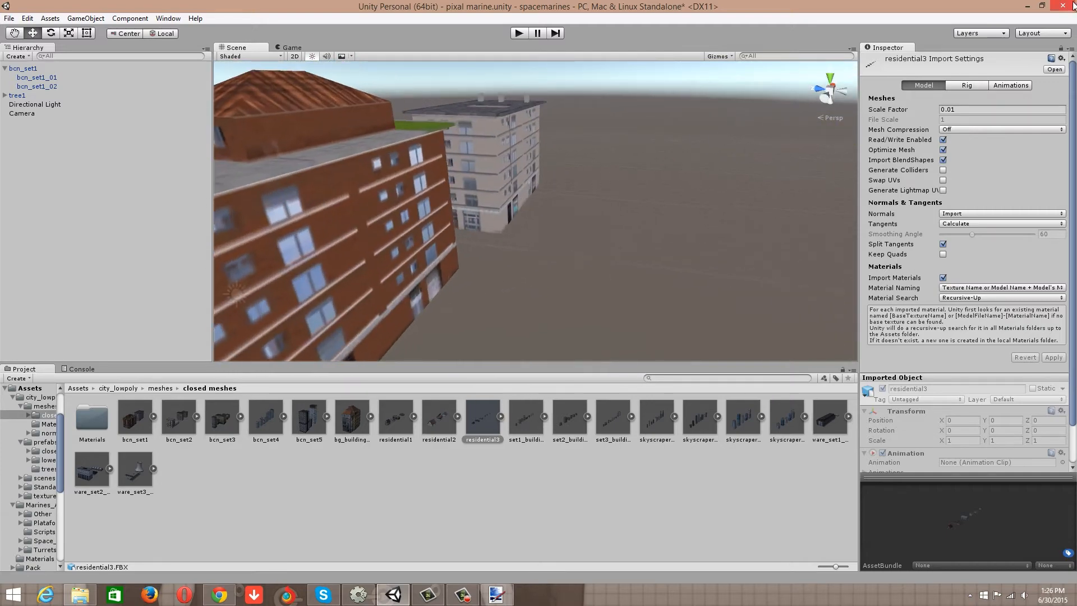
{"action": "left_click", "coordinate": [1027, 6]}
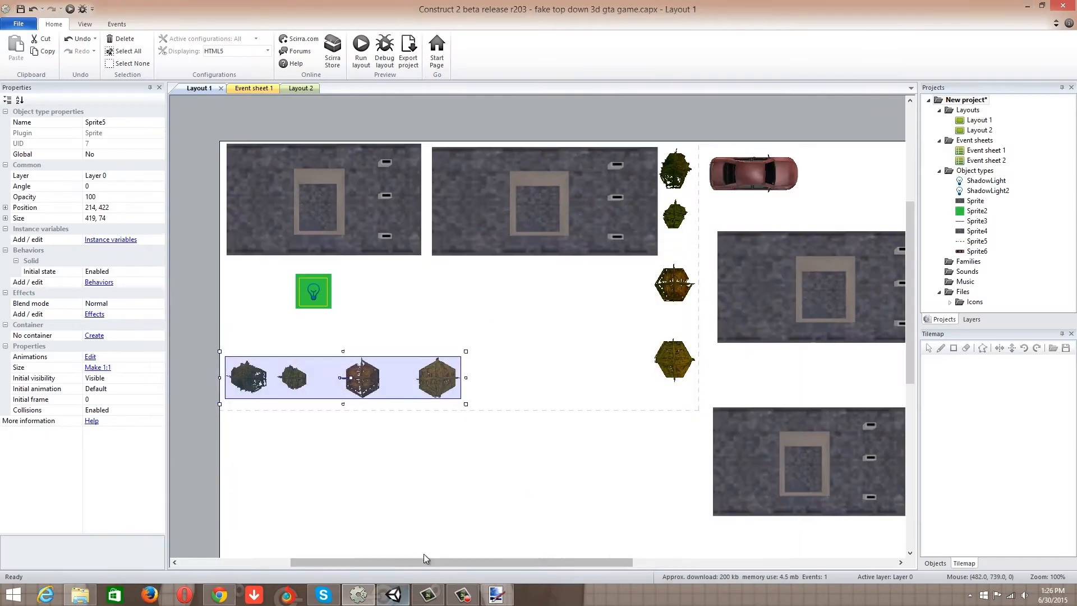
Inspect the car sprite and view its source GTA III sprite sheet in paint.net before returning to Construct 2.
{"action": "middle_click_drag", "start_coordinate": [719, 267], "coordinate": [558, 343]}
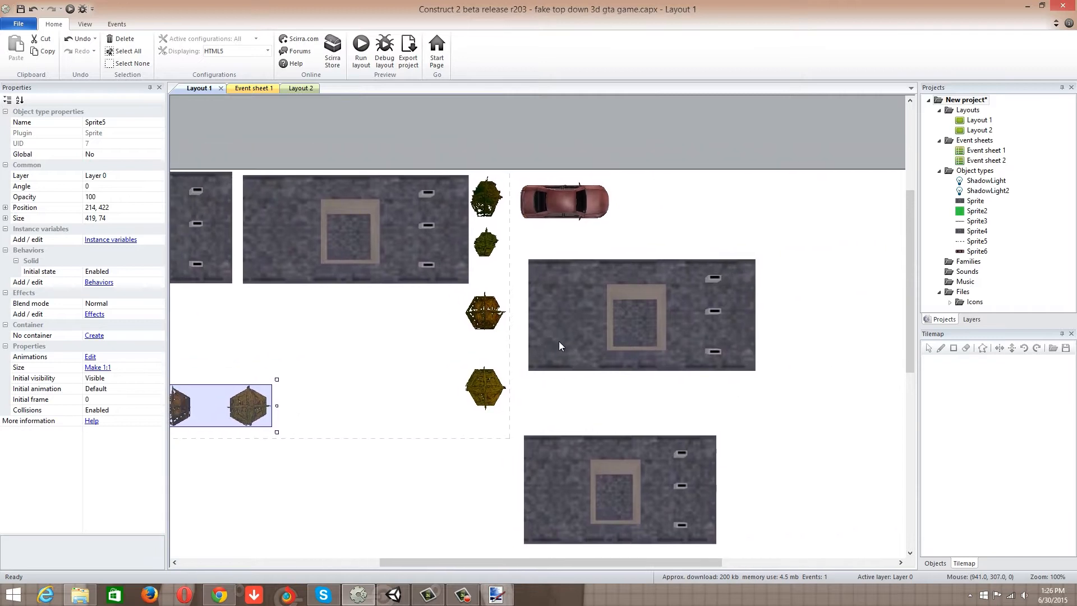
{"action": "left_click", "coordinate": [549, 197]}
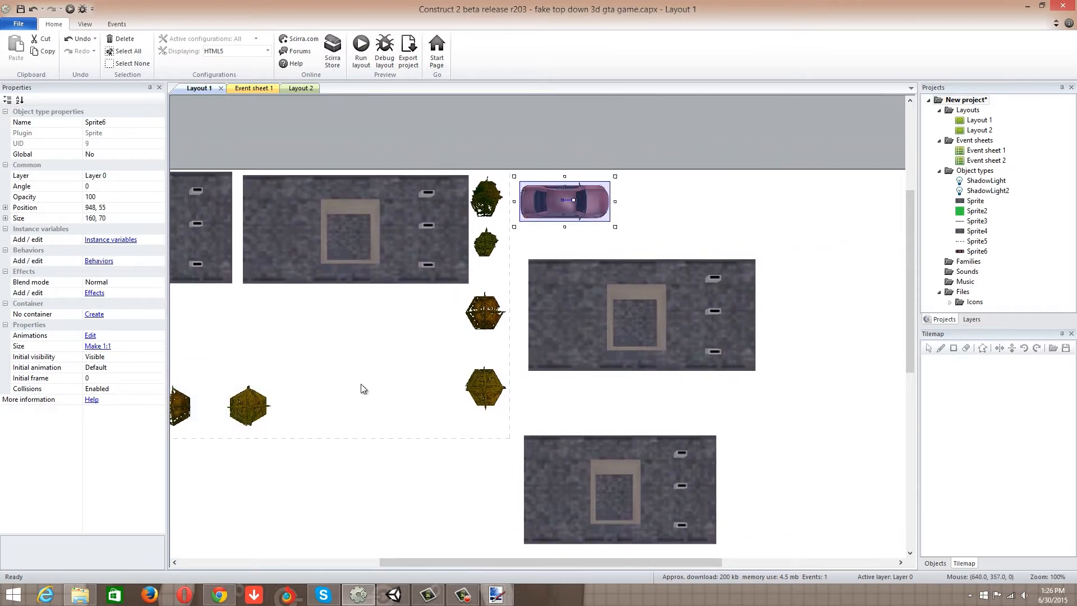
{"action": "middle_click_drag", "start_coordinate": [324, 389], "coordinate": [479, 400]}
{"action": "left_click", "coordinate": [497, 595]}
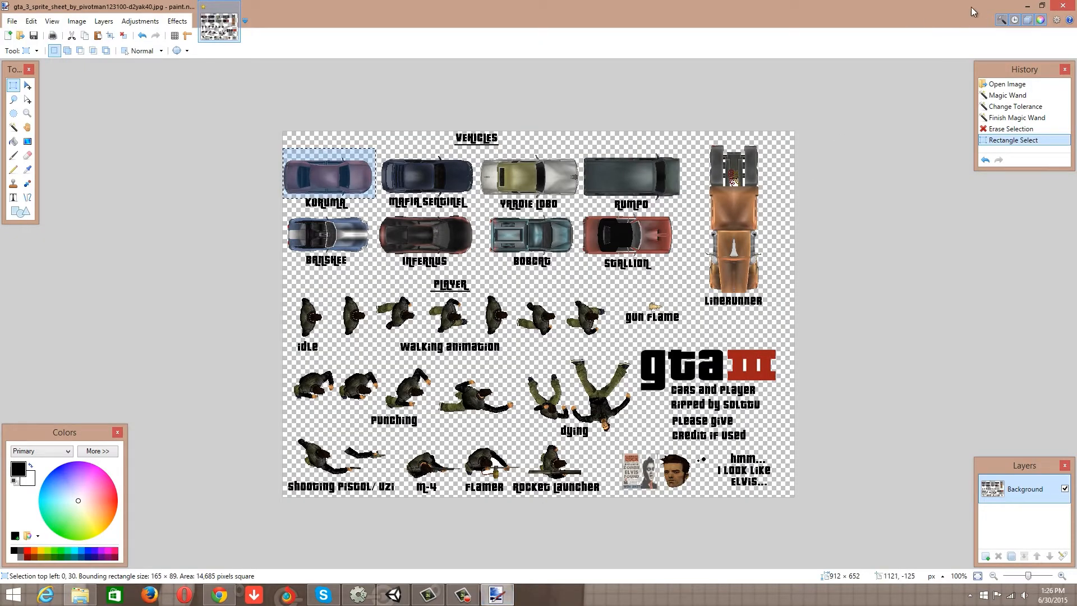
{"action": "left_click", "coordinate": [1028, 6]}
Select the green square sprite in Layout 1 to view its ScrollTo and 8Direction behavior settings.
{"action": "middle_click_drag", "start_coordinate": [561, 231], "coordinate": [748, 199]}
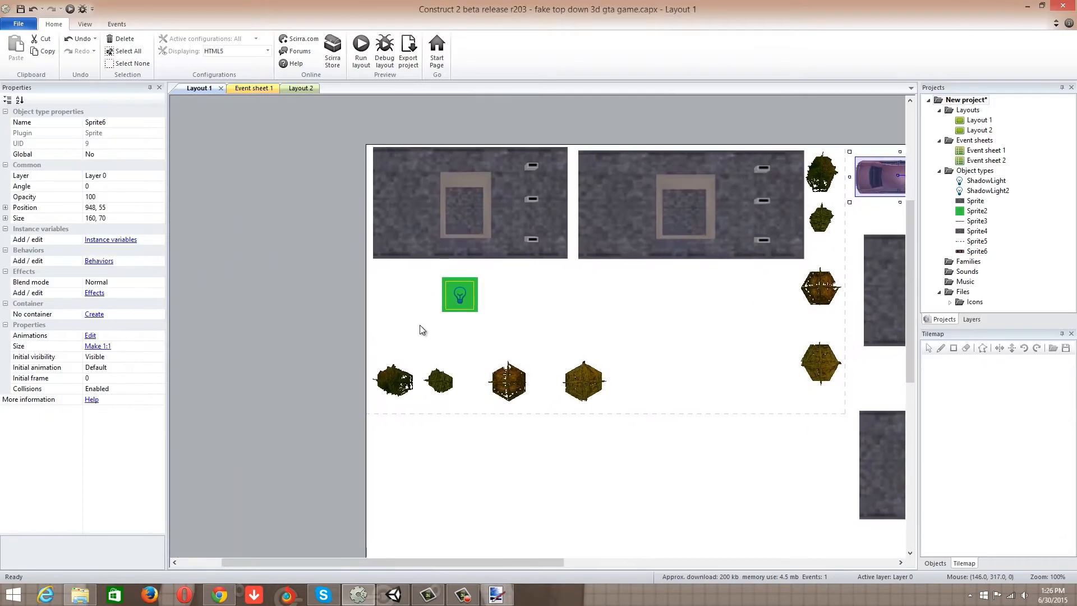
{"action": "left_click", "coordinate": [444, 303]}
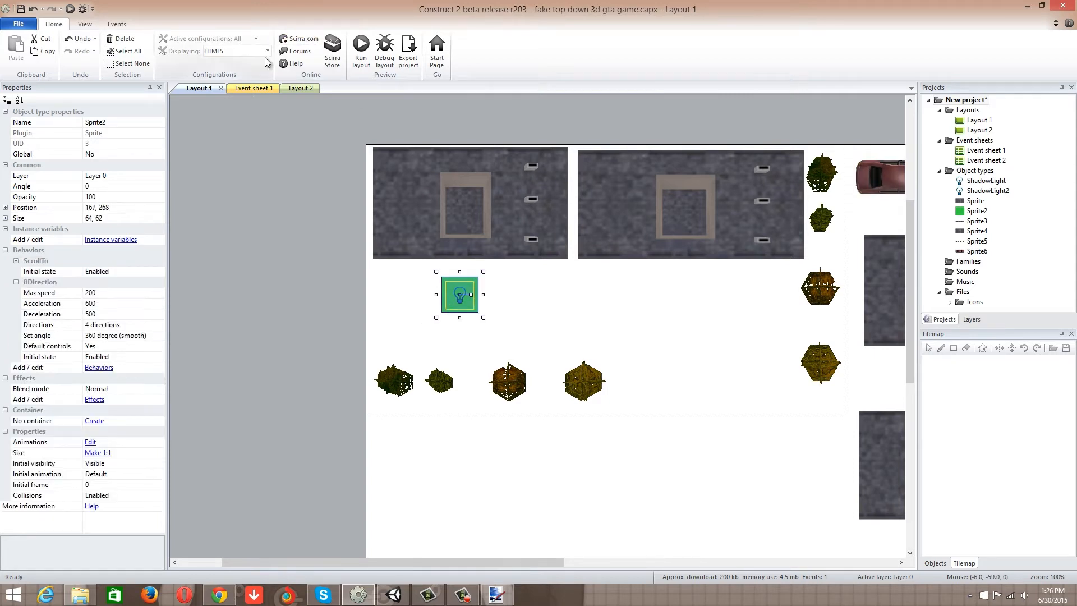
View Layout 2 and close it, and open Event sheet 1 with its On start of layout event selected.
{"action": "left_click", "coordinate": [297, 89]}
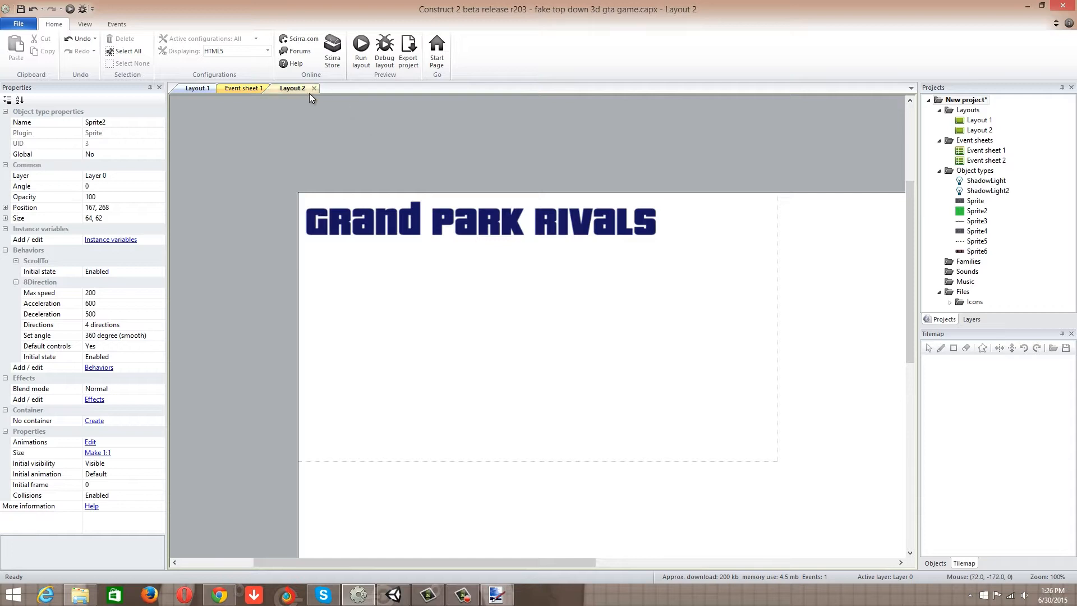
{"action": "left_click", "coordinate": [313, 88]}
{"action": "left_click", "coordinate": [196, 87]}
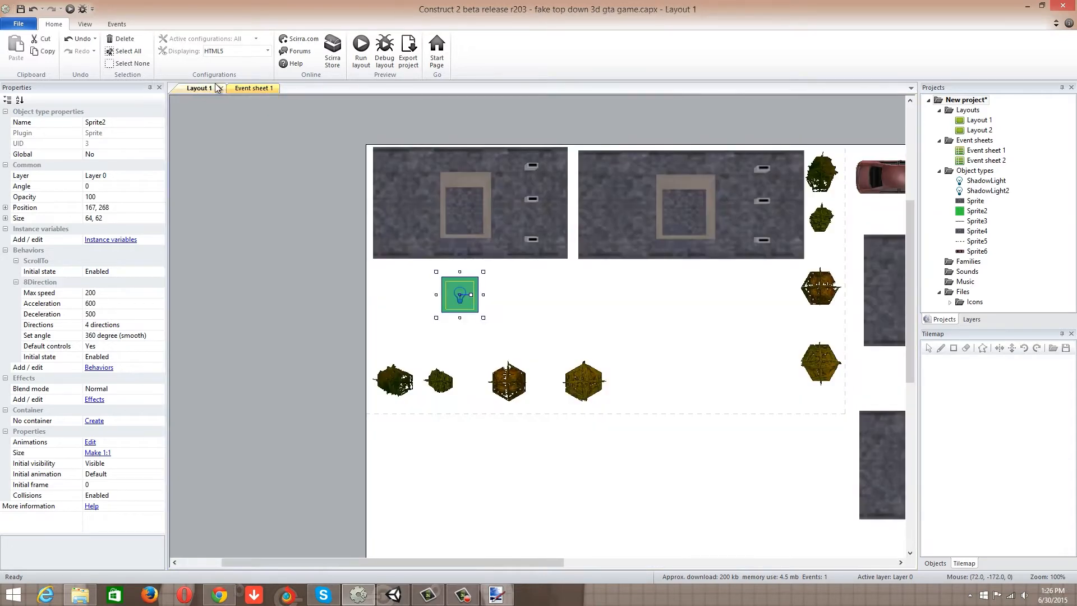
{"action": "left_click", "coordinate": [242, 90]}
{"action": "left_click", "coordinate": [214, 131]}
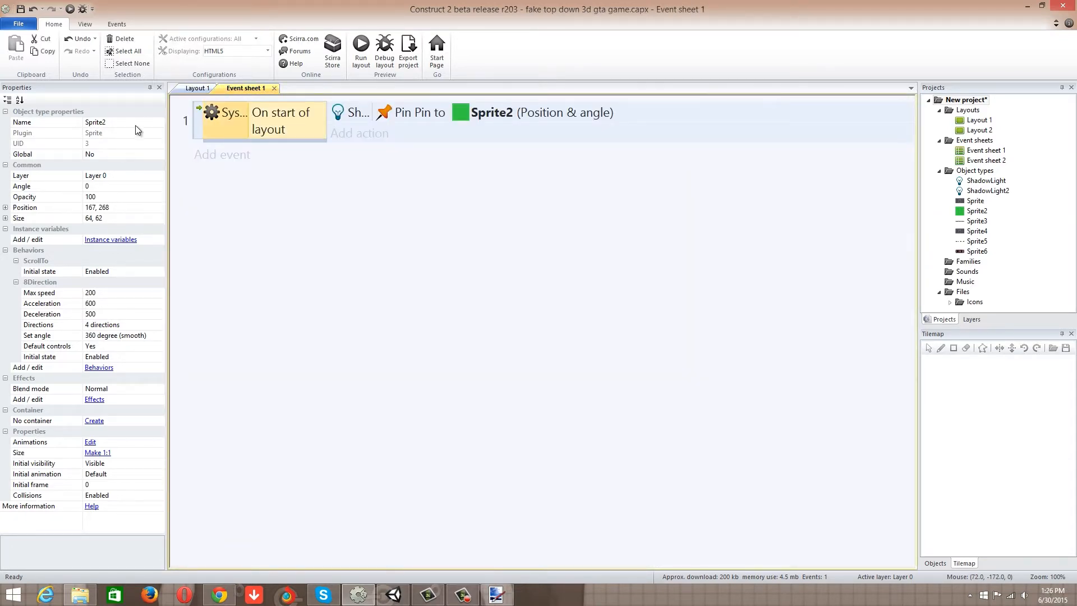
Return to Layout 1 and insert a new Sprite object in the empty area beside the green square.
{"action": "left_click", "coordinate": [197, 88]}
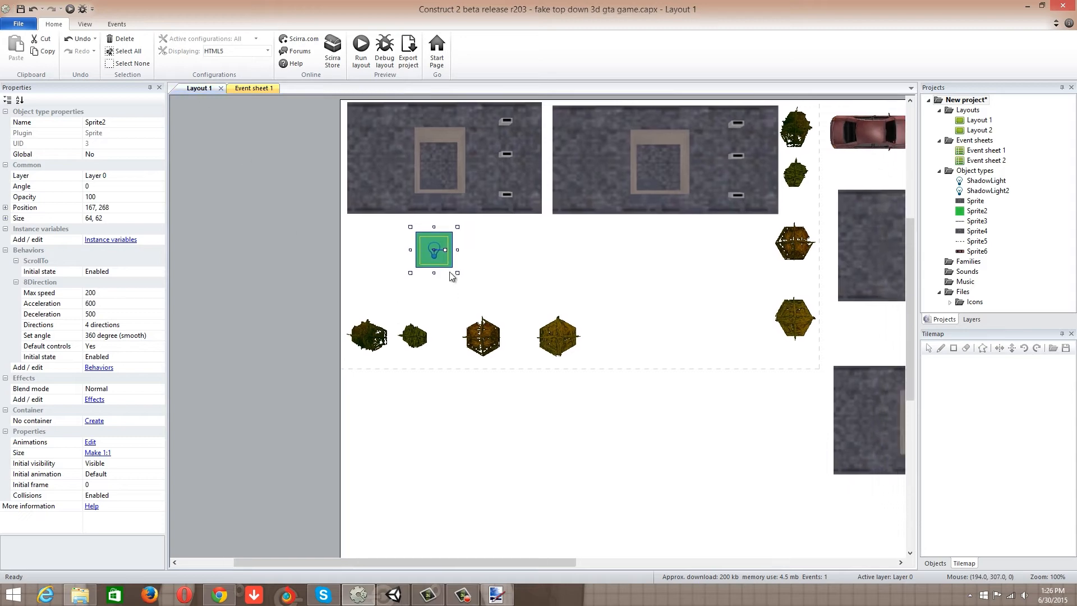
{"action": "left_click", "coordinate": [454, 269]}
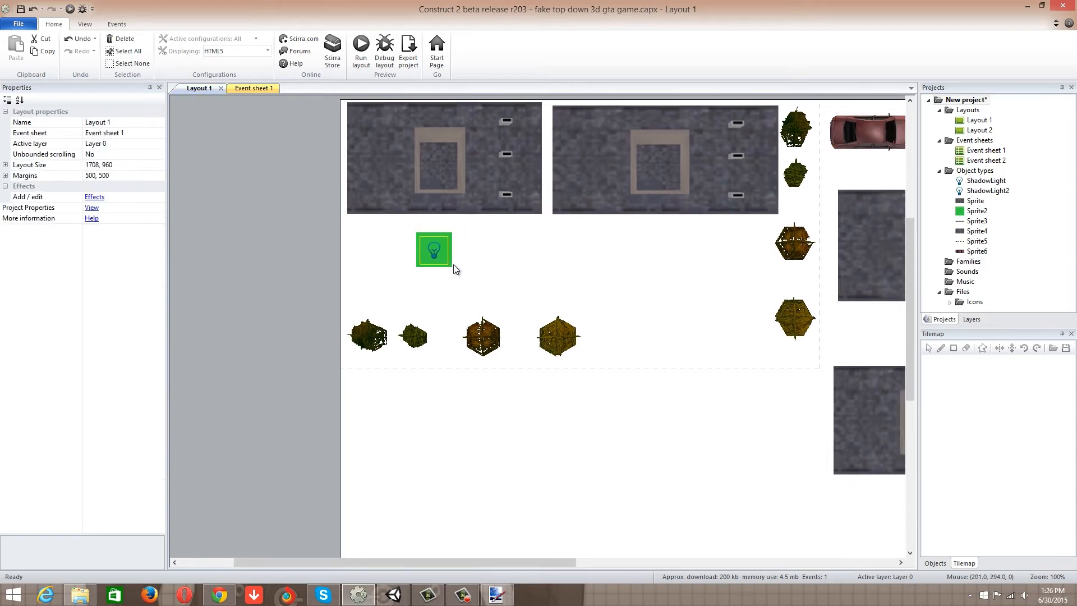
{"action": "right_click", "coordinate": [522, 254]}
{"action": "left_click", "coordinate": [561, 260]}
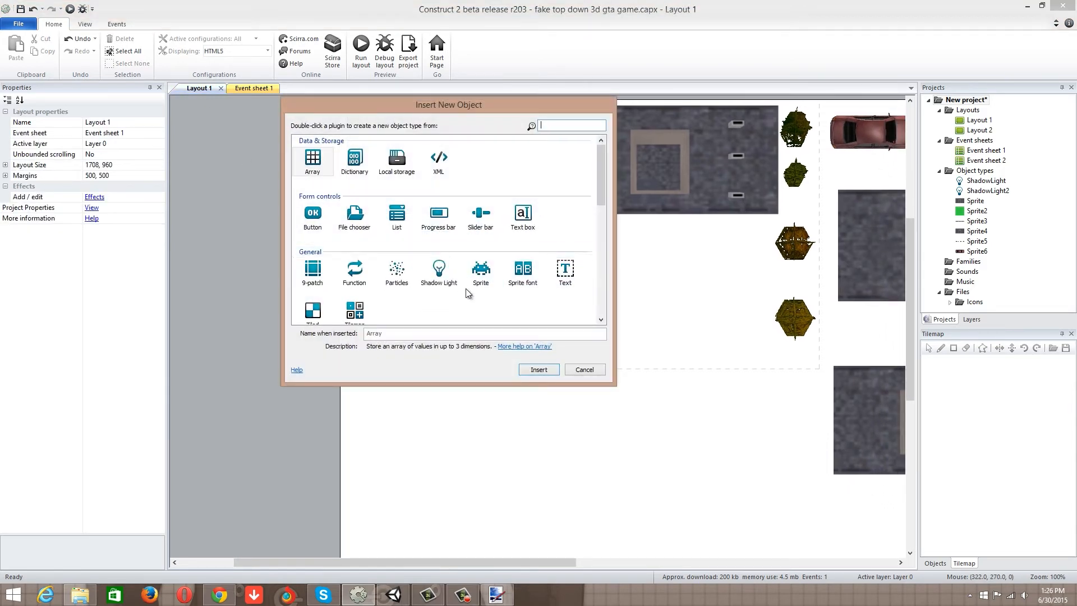
{"action": "double_click", "coordinate": [480, 269]}
{"action": "left_click", "coordinate": [567, 269]}
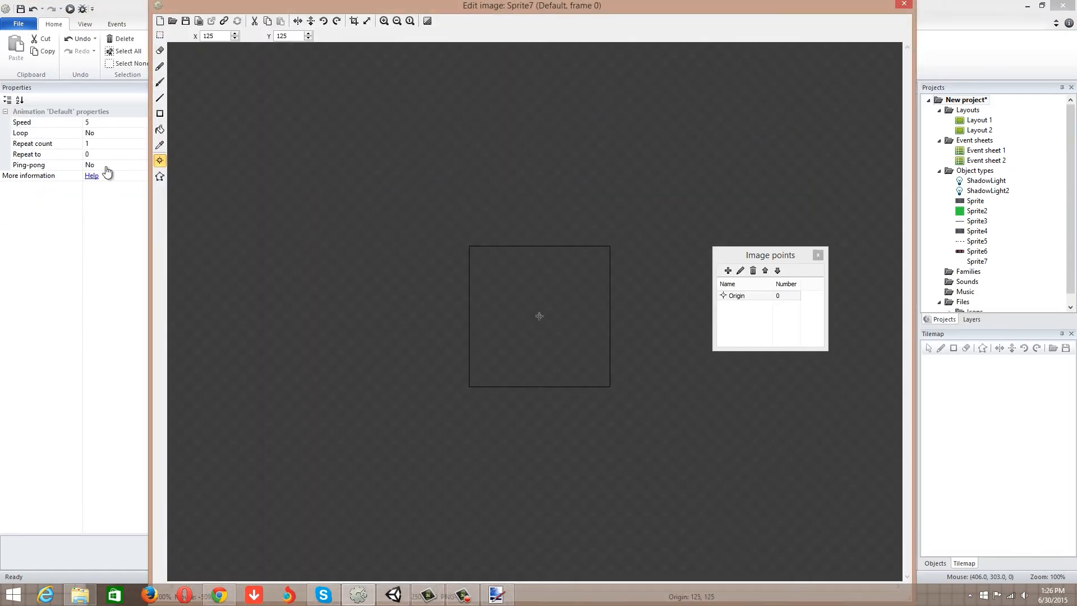
Place the new sprite's origin near the image centre and fill the image with green (RGB 39, 215, 47).
{"action": "left_click", "coordinate": [527, 300]}
{"action": "left_click", "coordinate": [537, 313]}
{"action": "left_click", "coordinate": [160, 129]}
{"action": "left_click", "coordinate": [1002, 280]}
{"action": "left_click_drag", "start_coordinate": [1002, 281], "coordinate": [1010, 241]}
{"action": "left_click", "coordinate": [519, 330]}
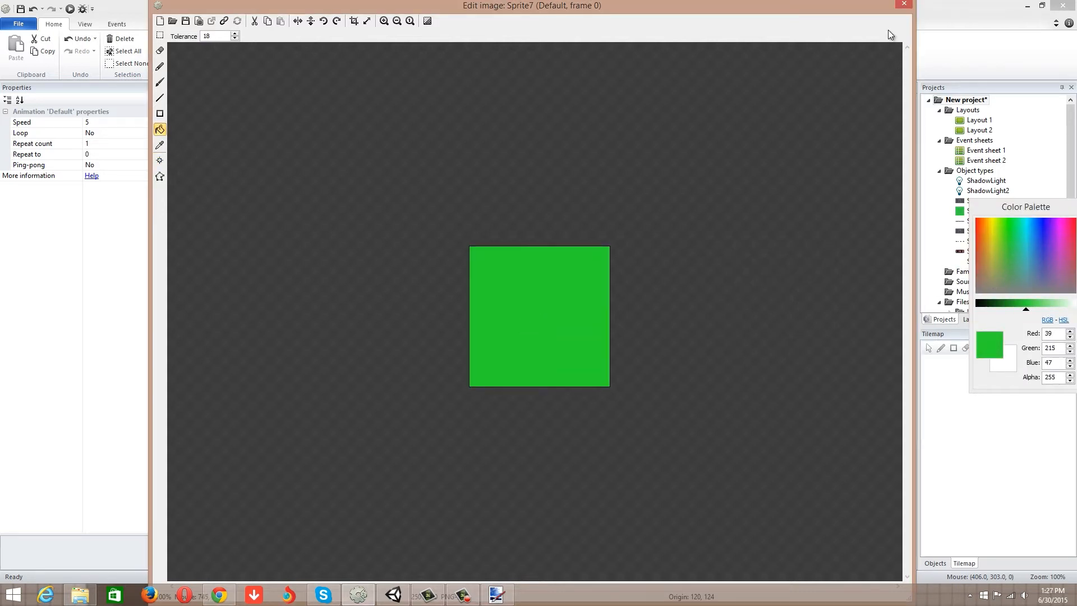
Close the image editor, resize the new green sprite to 70 x 73, and move it to position 349, 300.
{"action": "left_click", "coordinate": [904, 4]}
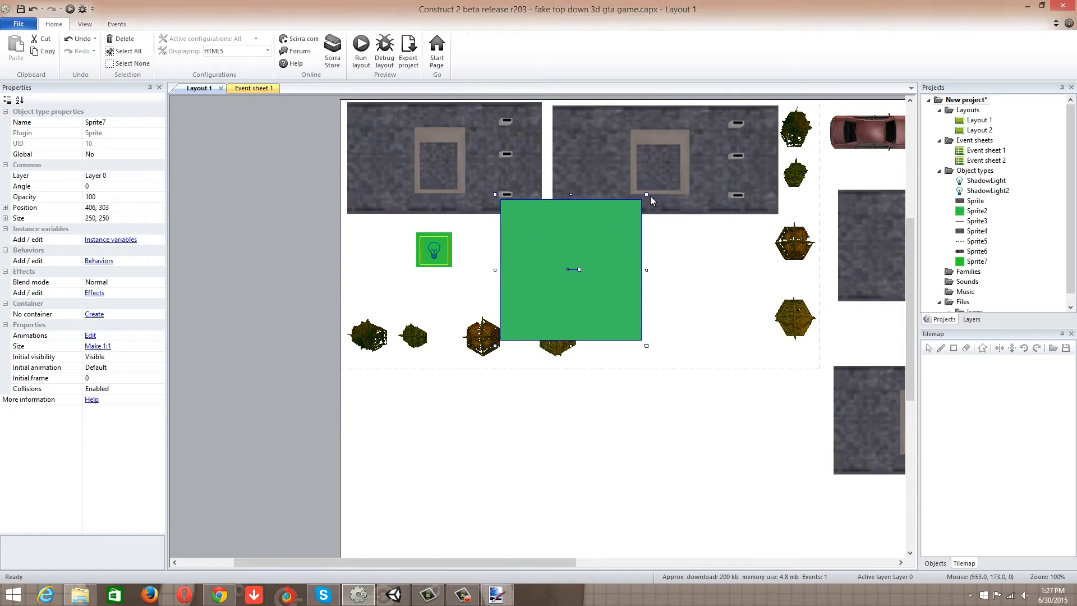
{"action": "left_click_drag", "start_coordinate": [647, 195], "coordinate": [548, 295]}
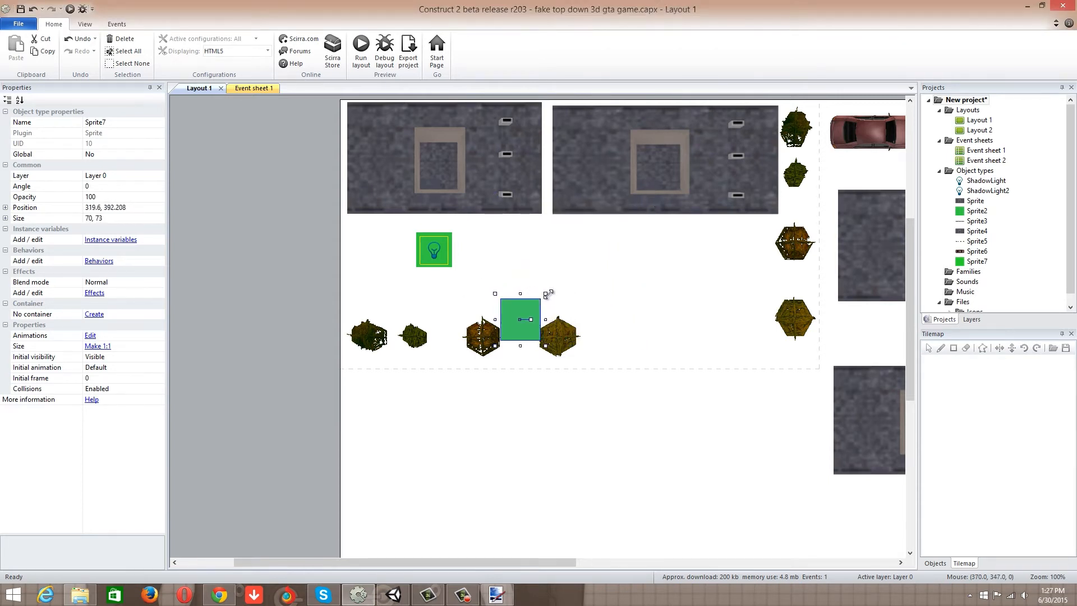
{"action": "left_click_drag", "start_coordinate": [514, 330], "coordinate": [529, 279]}
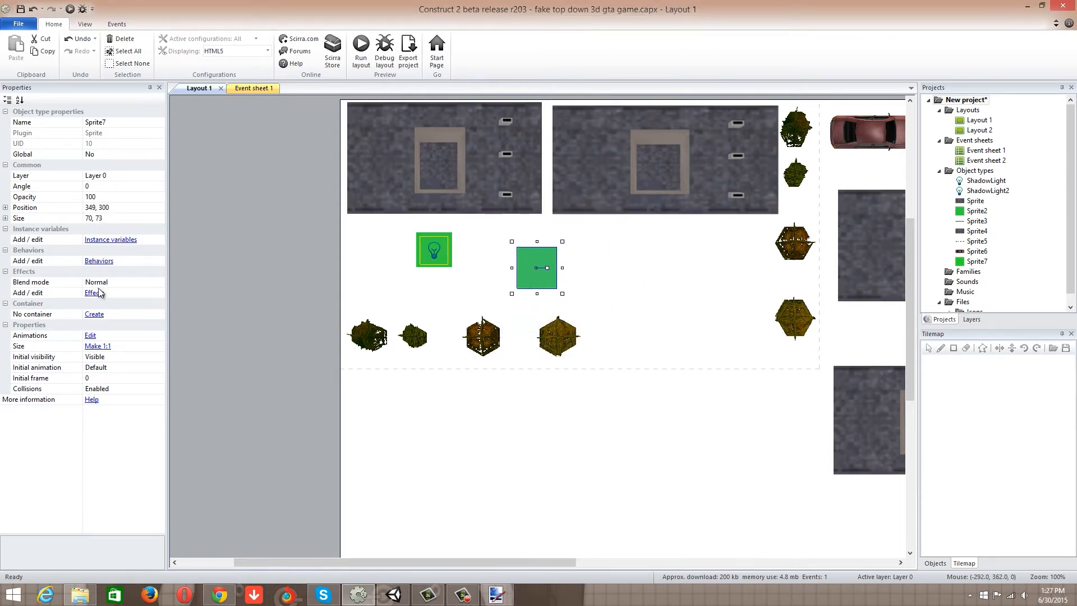
Add the 8 Direction and Scroll To behaviors to the new green sprite.
{"action": "left_click", "coordinate": [99, 261]}
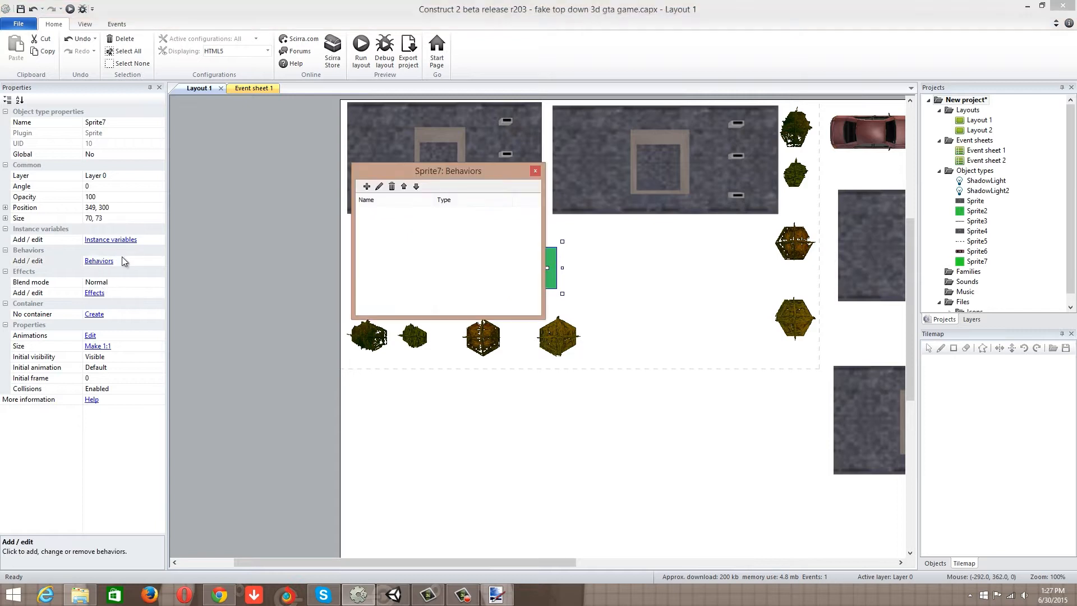
{"action": "left_click", "coordinate": [367, 186]}
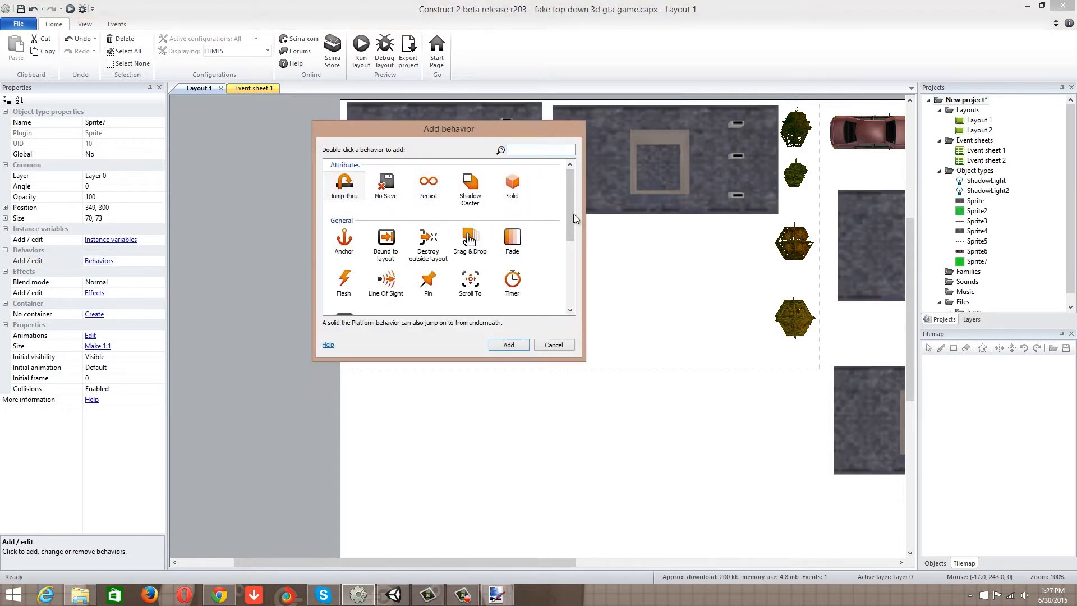
{"action": "left_click_drag", "start_coordinate": [571, 229], "coordinate": [574, 292]}
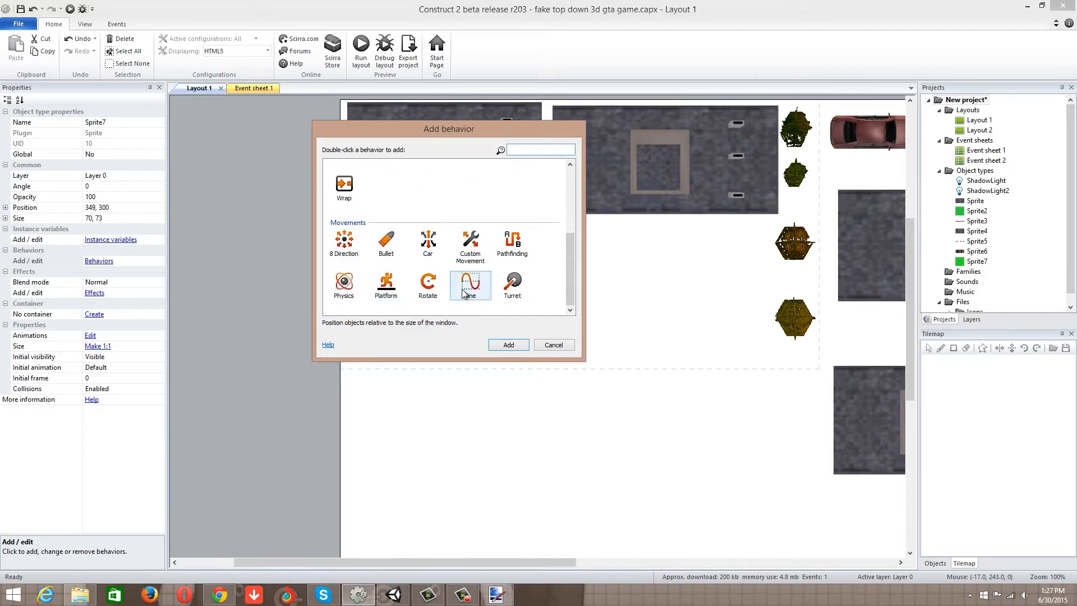
{"action": "double_click", "coordinate": [344, 242]}
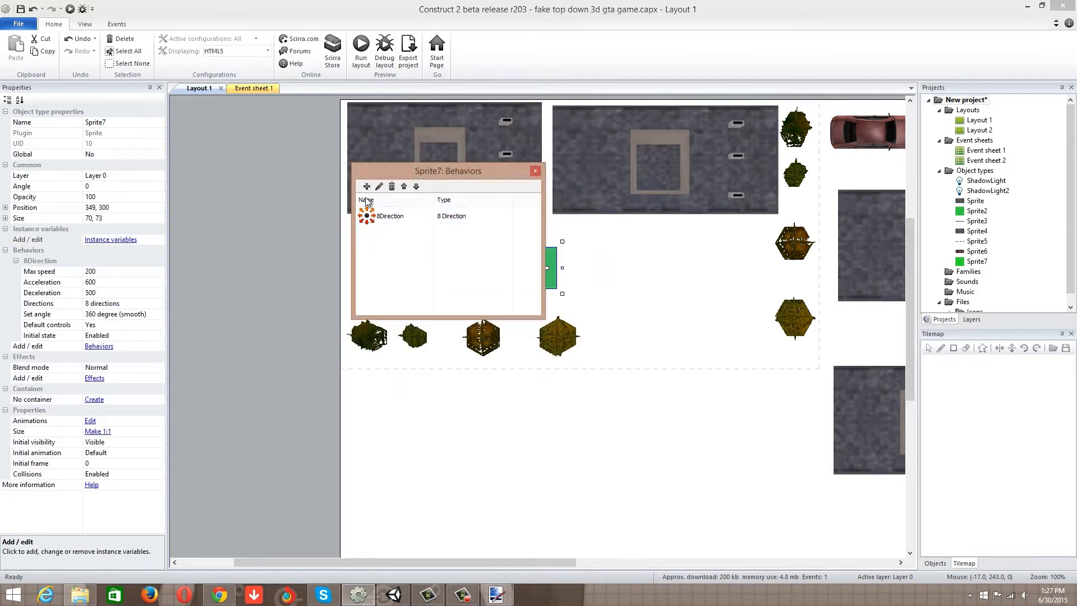
{"action": "left_click", "coordinate": [367, 186]}
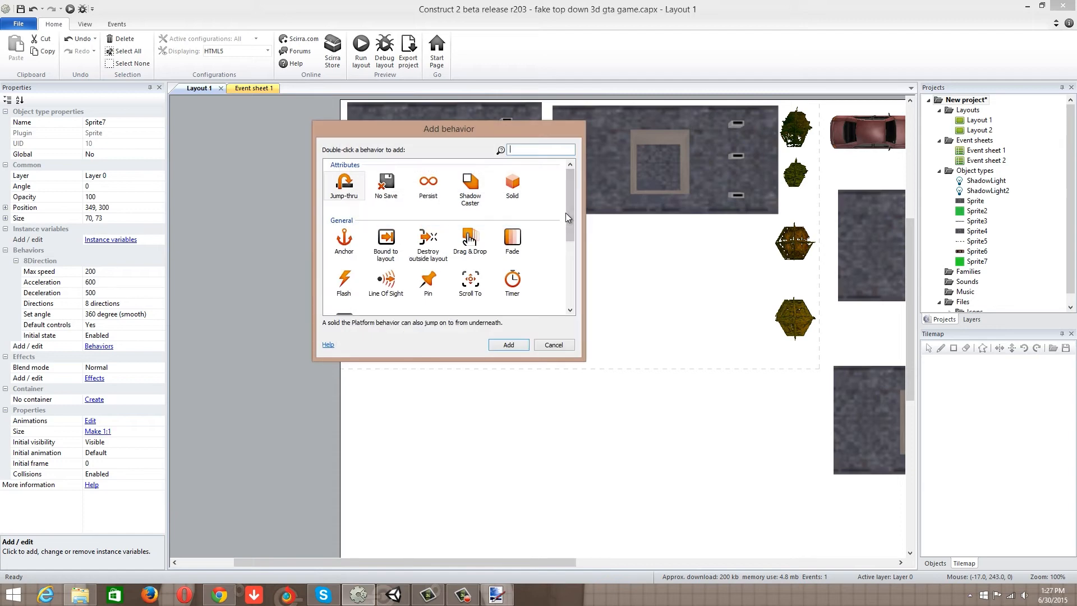
{"action": "scroll", "coordinate": [567, 216], "scroll_direction": "down", "scroll_amount": 2}
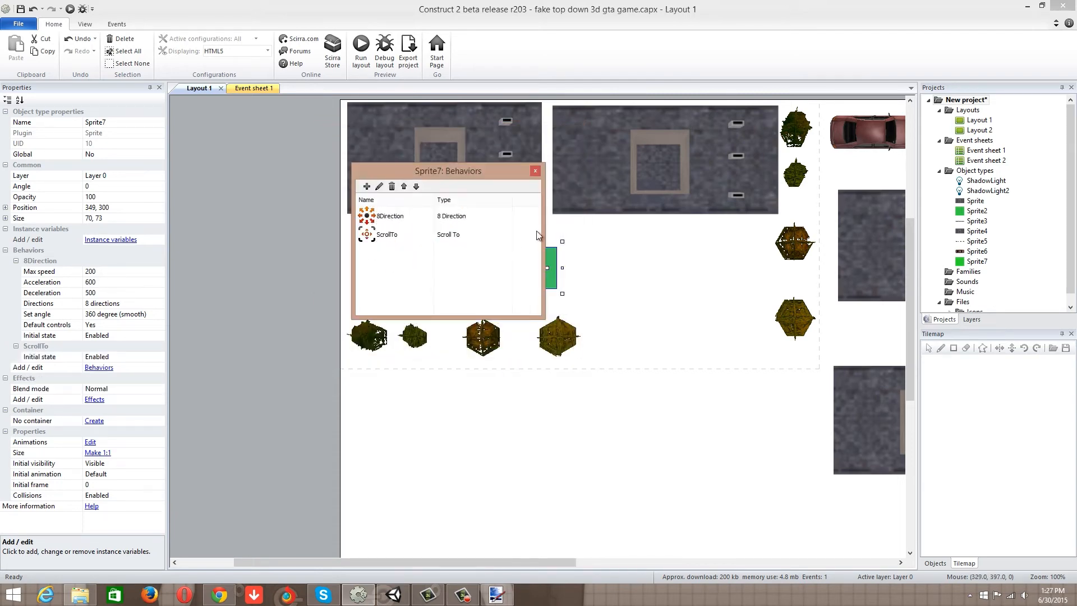
{"action": "left_click", "coordinate": [536, 171]}
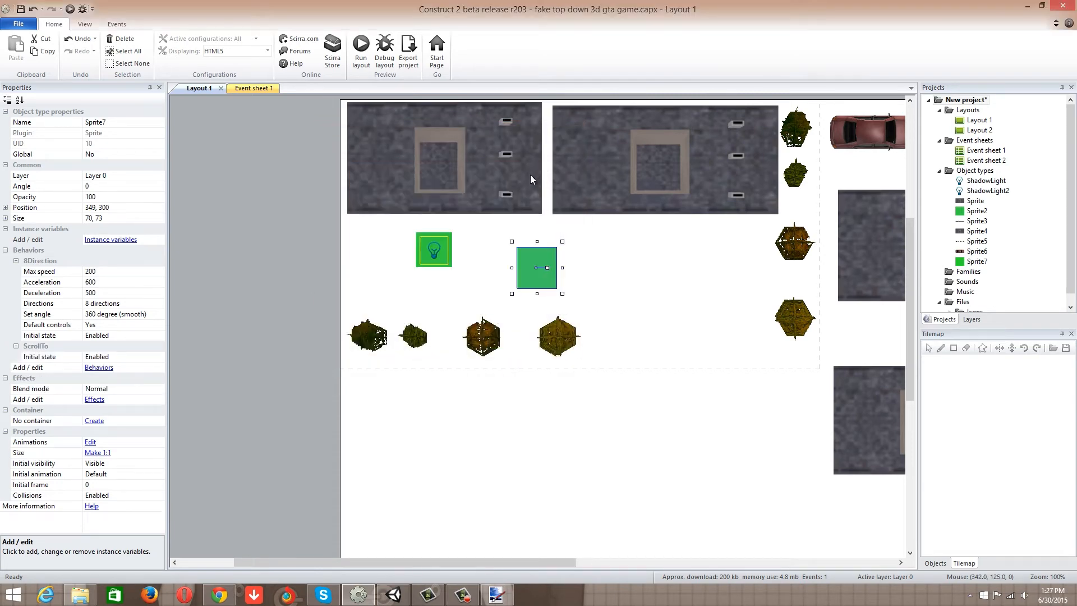
Delete the original green square and its shadow light, and move the new green sprite to position 134, 301.
{"action": "left_click", "coordinate": [448, 265]}
{"action": "key", "text": "Delete"}
{"action": "left_click", "coordinate": [434, 251]}
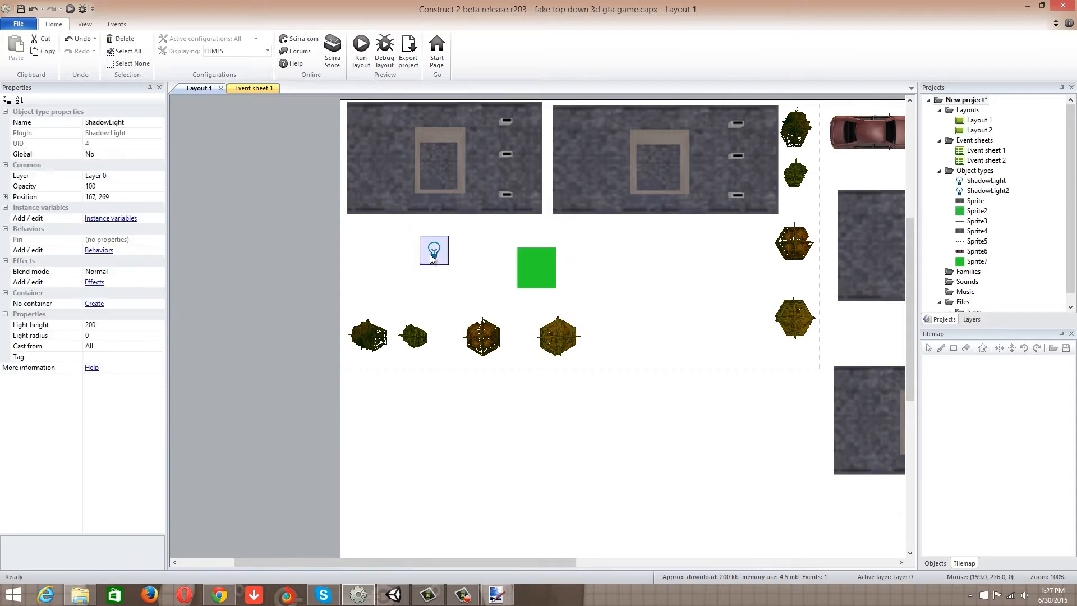
{"action": "key", "text": "Delete"}
{"action": "left_click", "coordinate": [536, 270]}
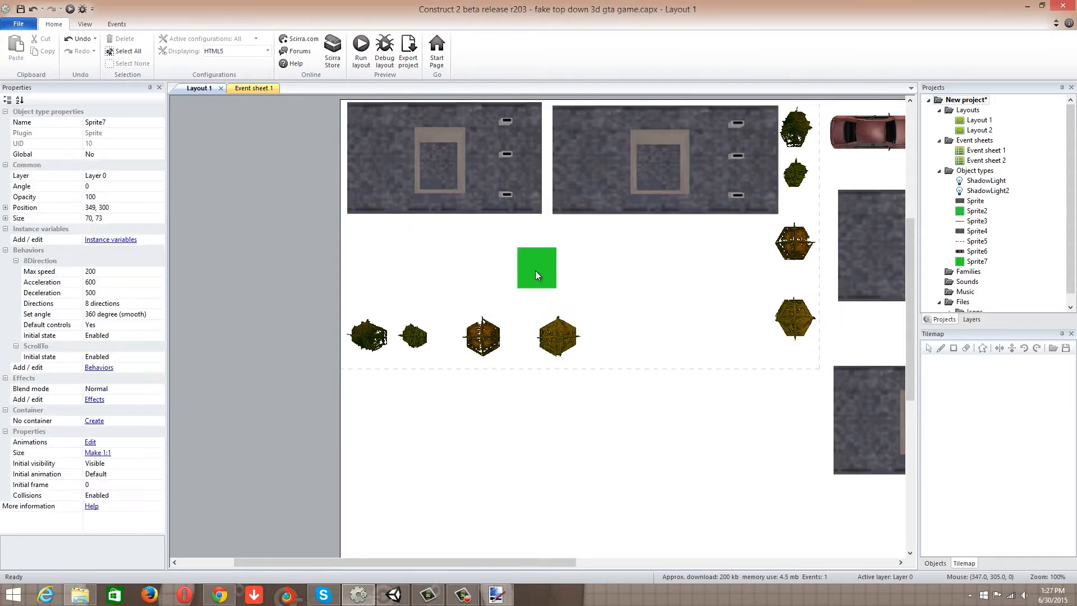
{"action": "left_click_drag", "start_coordinate": [543, 286], "coordinate": [422, 287]}
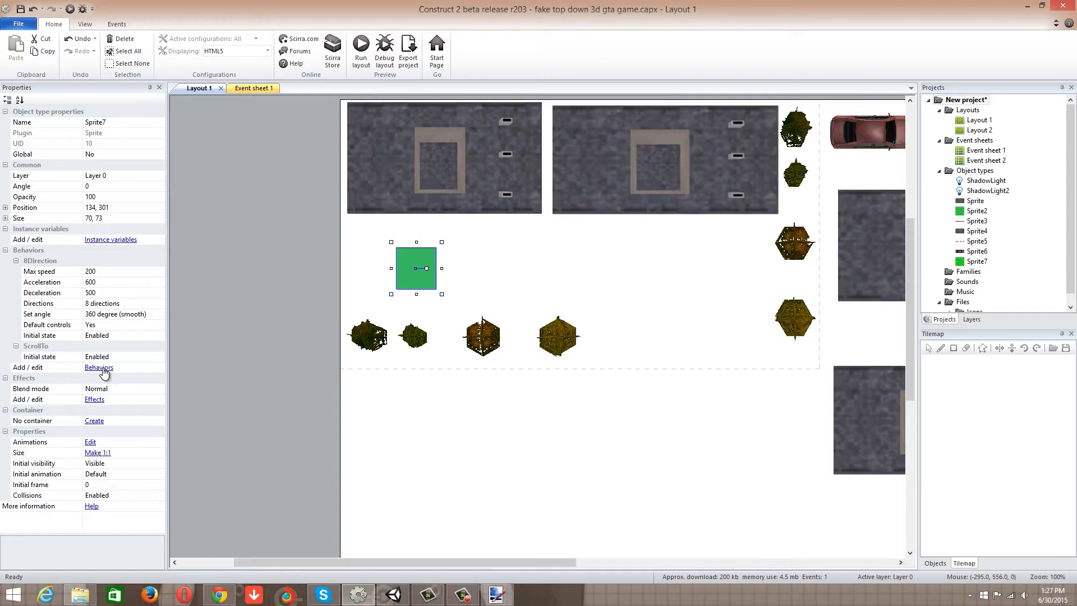
Choose 8 directions as the Directions option of the green sprite's 8Direction behavior.
{"action": "left_click", "coordinate": [105, 305]}
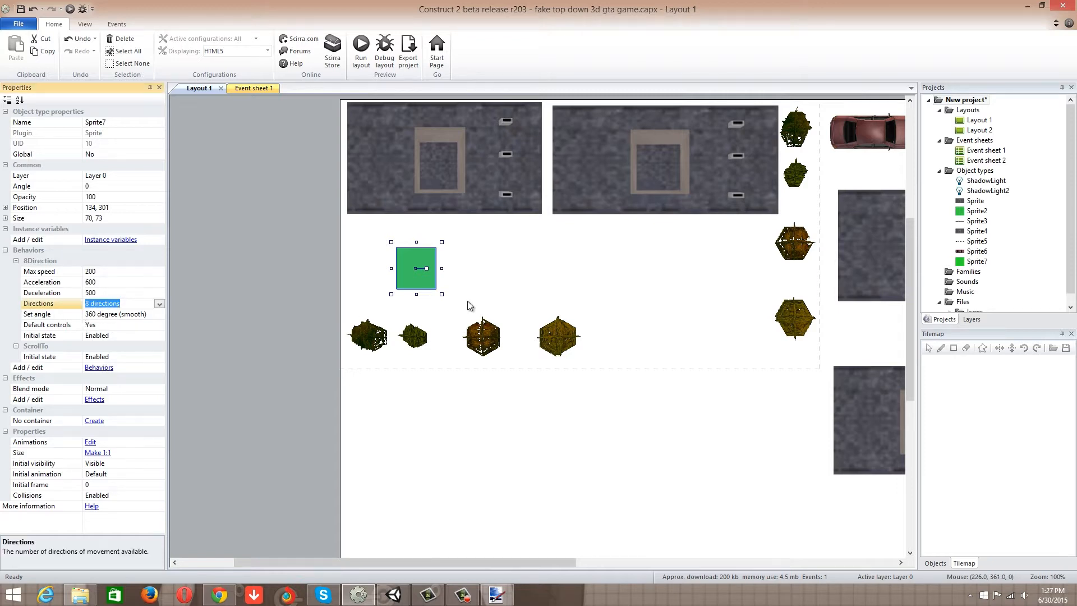
{"action": "left_click", "coordinate": [325, 249]}
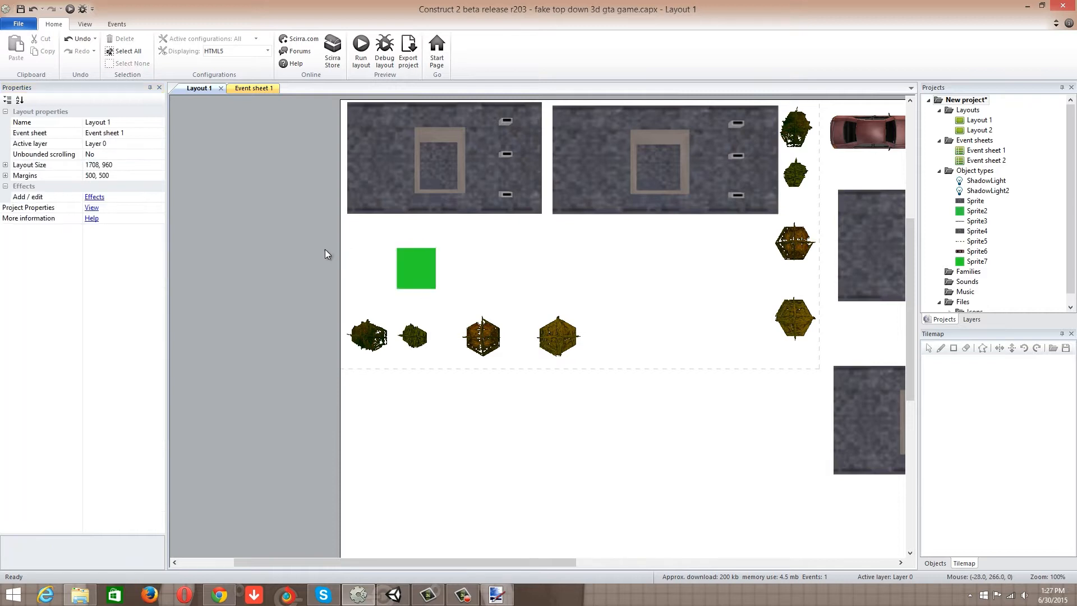
{"action": "scroll", "coordinate": [325, 249], "scroll_direction": "up", "scroll_amount": 5, "text": "ctrl"}
{"action": "left_click", "coordinate": [325, 249]}
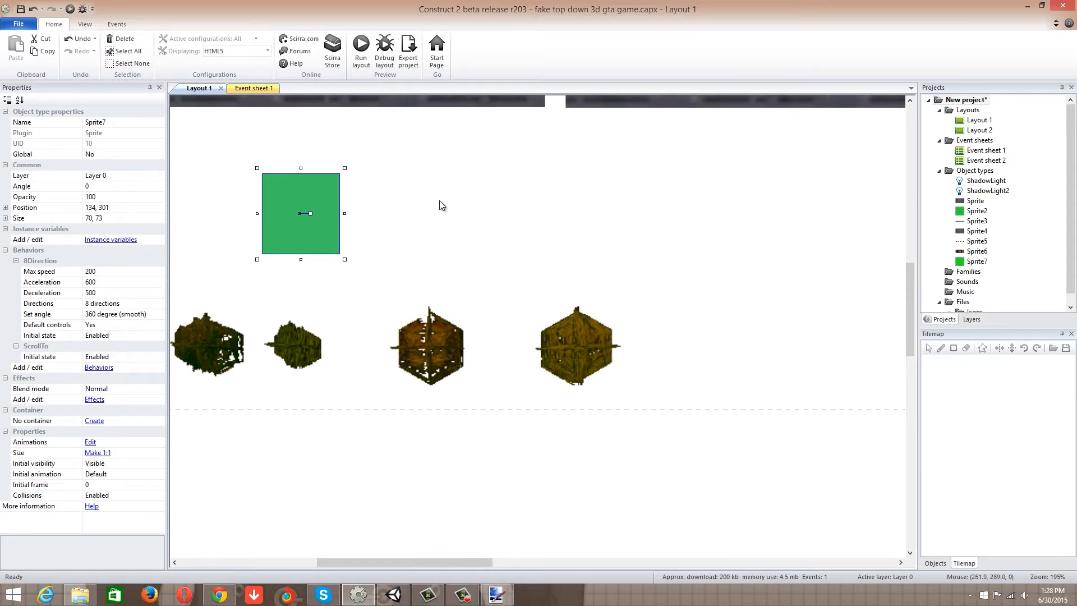
{"action": "left_click", "coordinate": [120, 304]}
{"action": "left_click", "coordinate": [160, 305]}
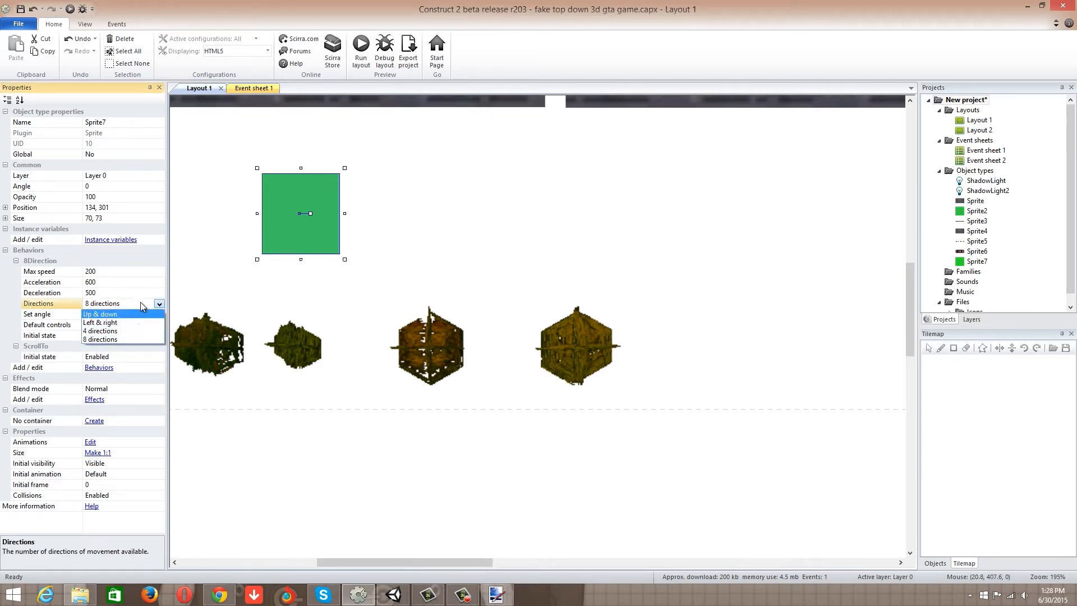
{"action": "left_click", "coordinate": [111, 339]}
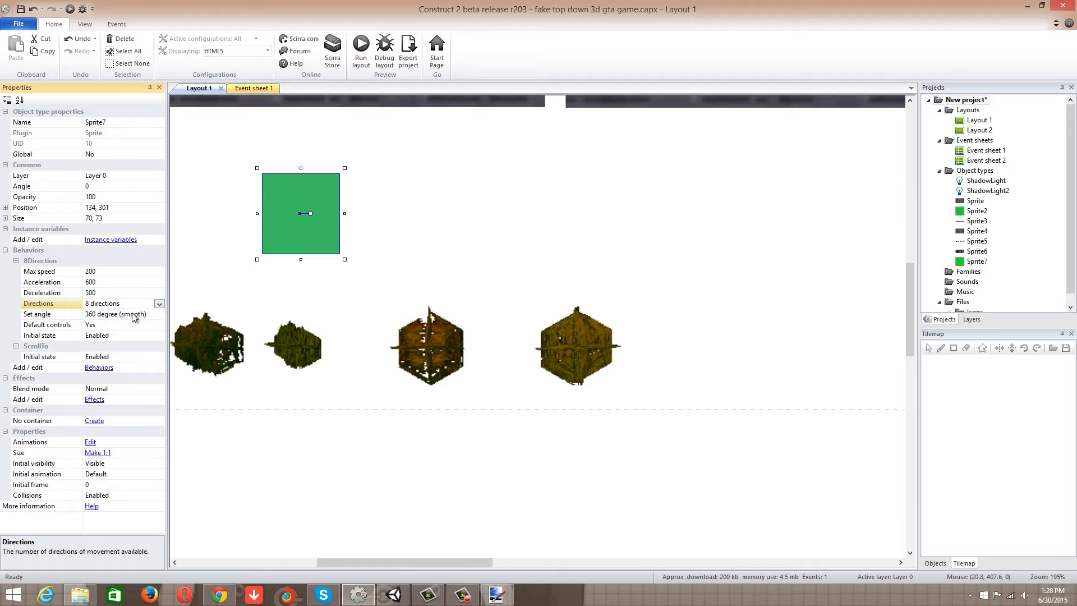
{"action": "left_click", "coordinate": [159, 304]}
{"action": "left_click", "coordinate": [115, 338]}
Run the layout preview, steer the green square around the buildings, trees and car to test movement and scrolling, and close the preview.
{"action": "left_click", "coordinate": [362, 66]}
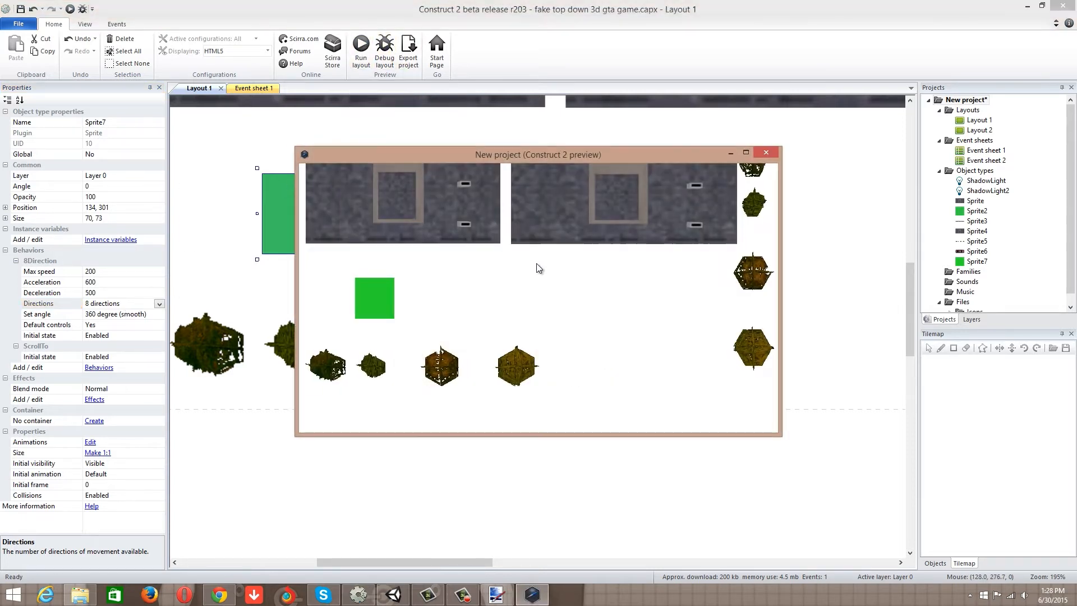
{"action": "key", "text": "Up"}
{"action": "key", "text": "Down"}
{"action": "key", "text": "Right"}
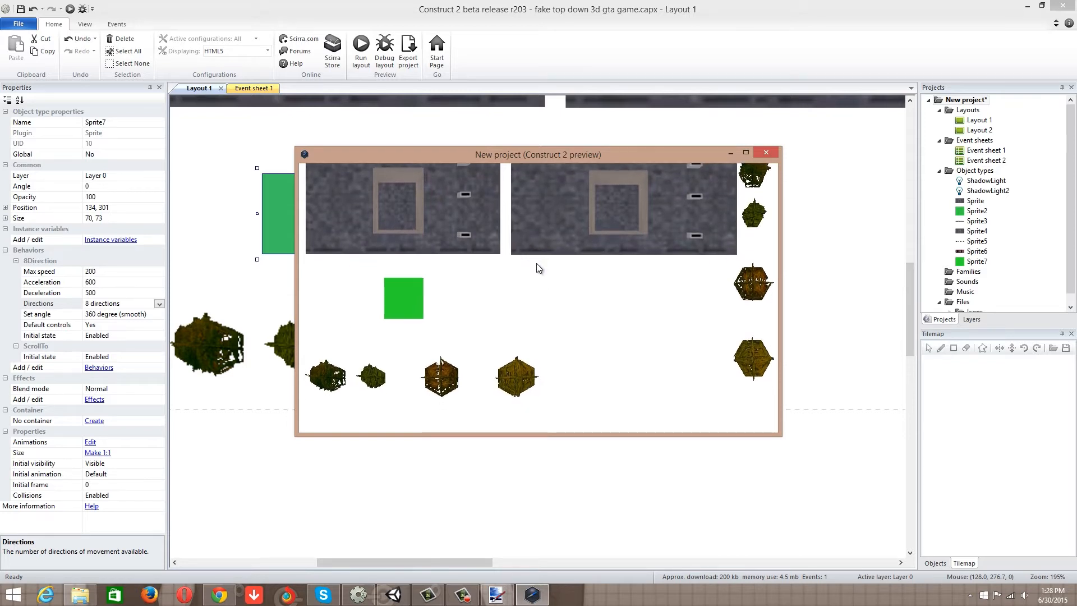
{"action": "key", "text": "Down"}
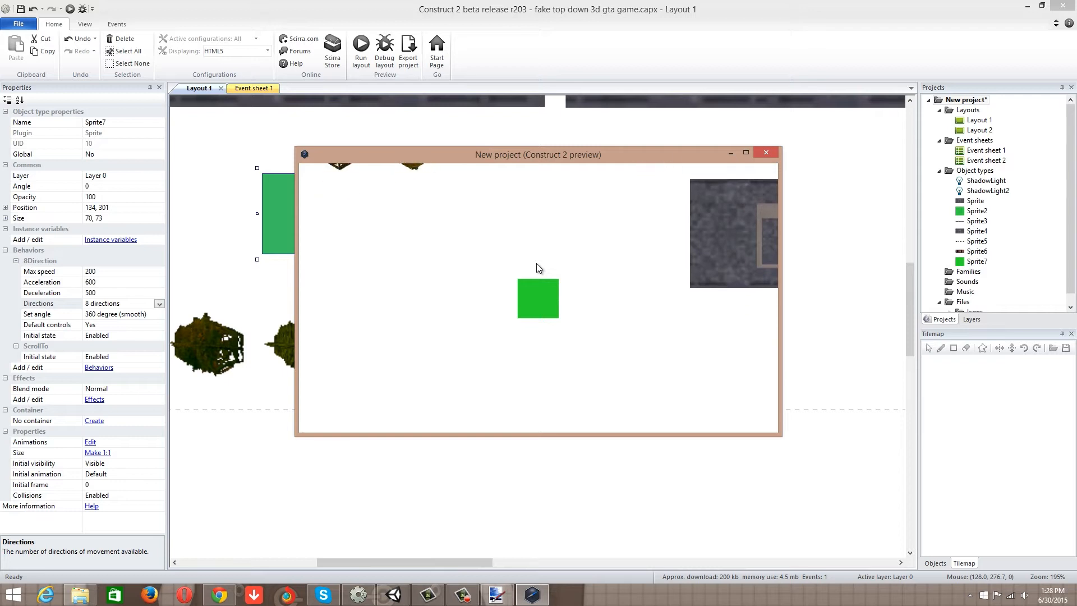
{"action": "key", "text": "Right"}
{"action": "key", "text": "Right"}
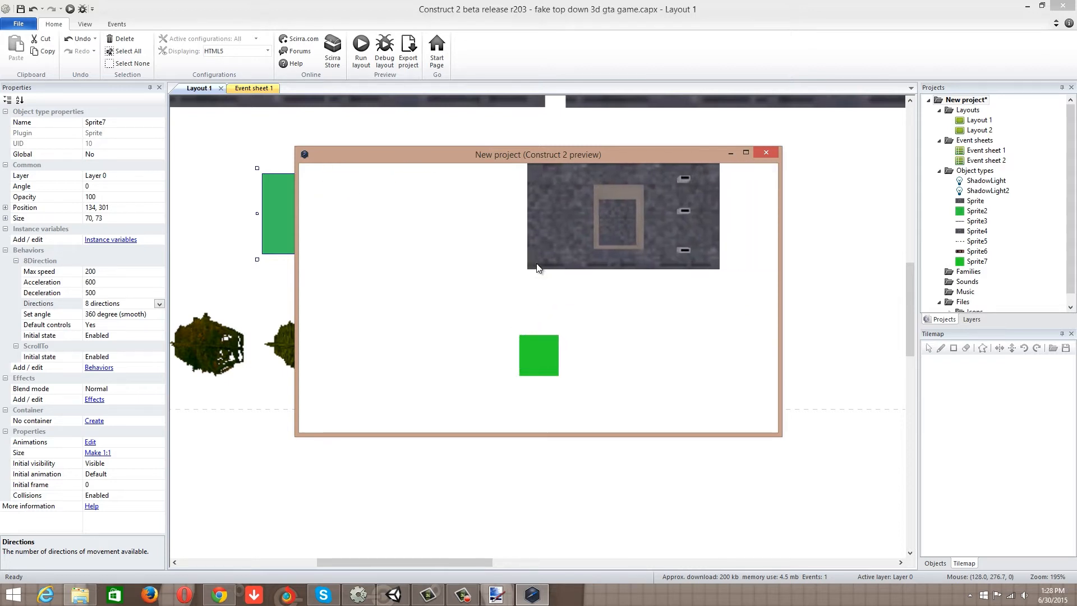
{"action": "key", "text": "Up"}
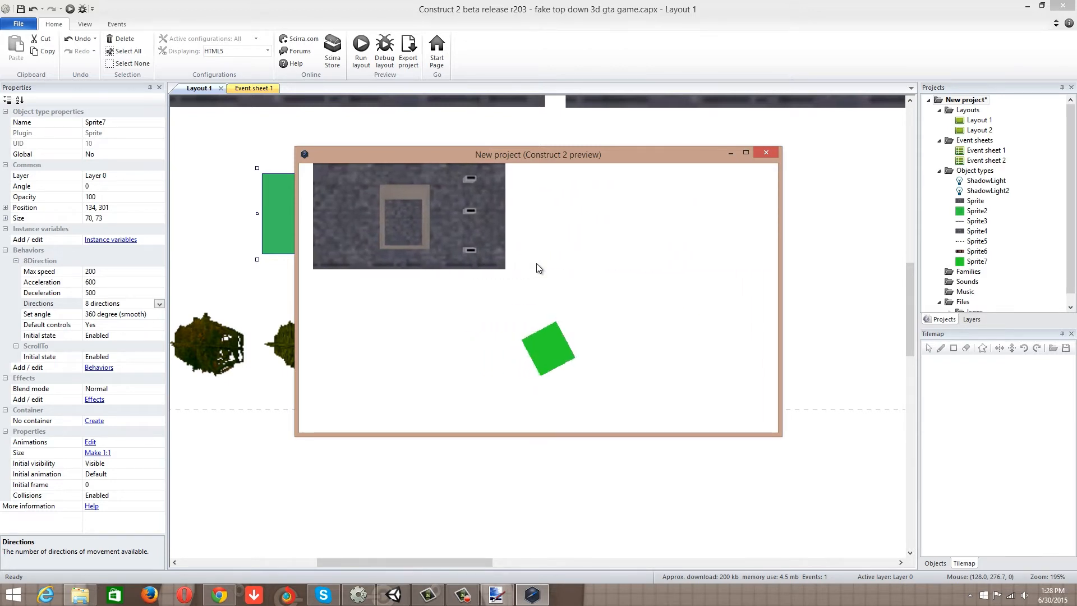
{"action": "key", "text": "Up"}
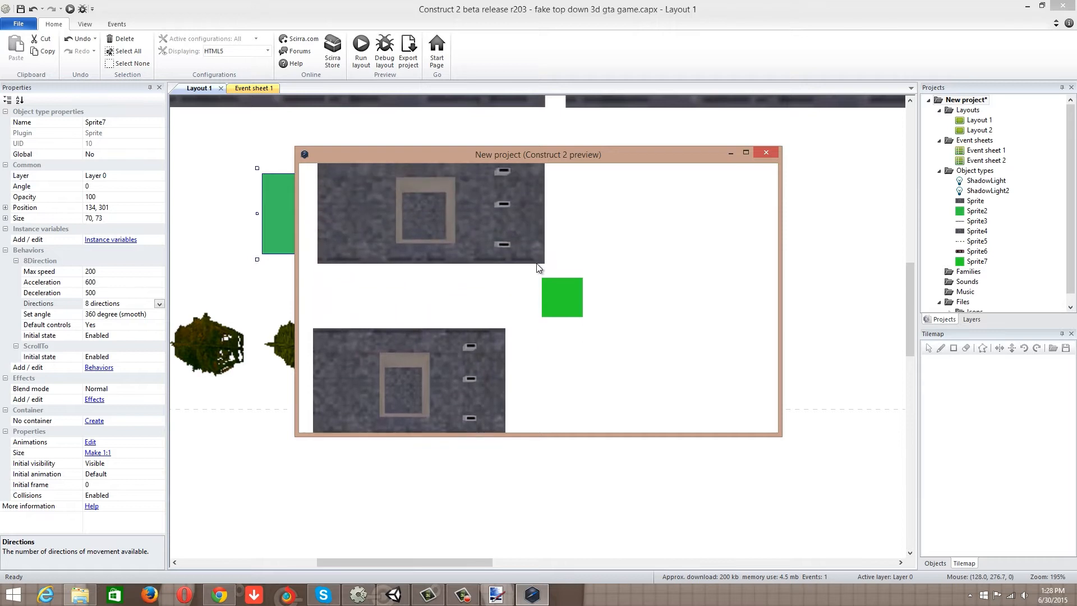
{"action": "key", "text": "Right"}
{"action": "key", "text": "Left"}
{"action": "key", "text": "Left"}
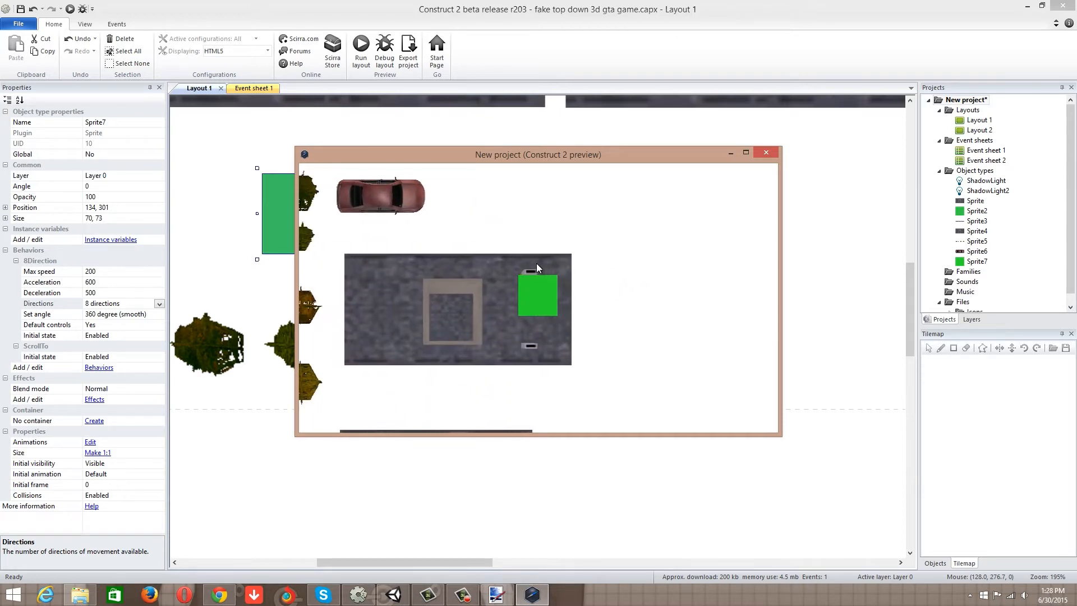
{"action": "key", "text": "Up"}
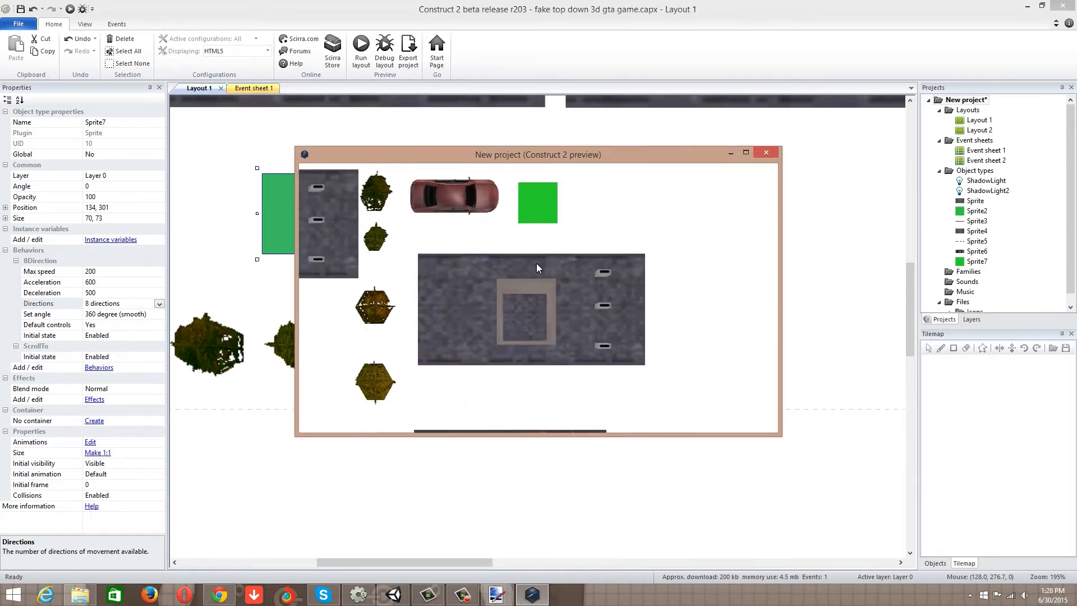
{"action": "key", "text": "Right"}
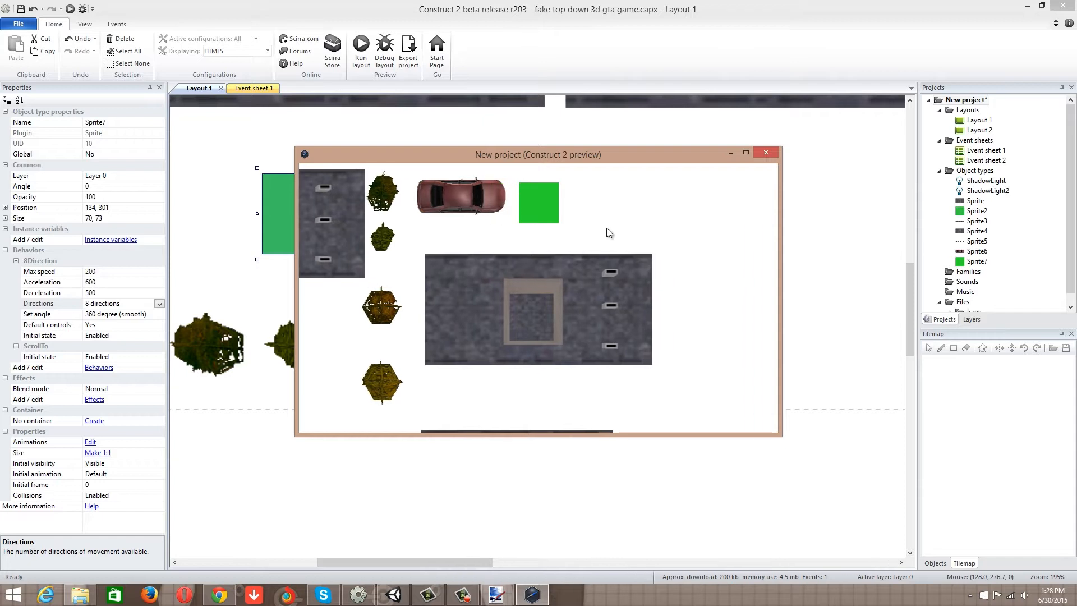
{"action": "left_click", "coordinate": [768, 155]}
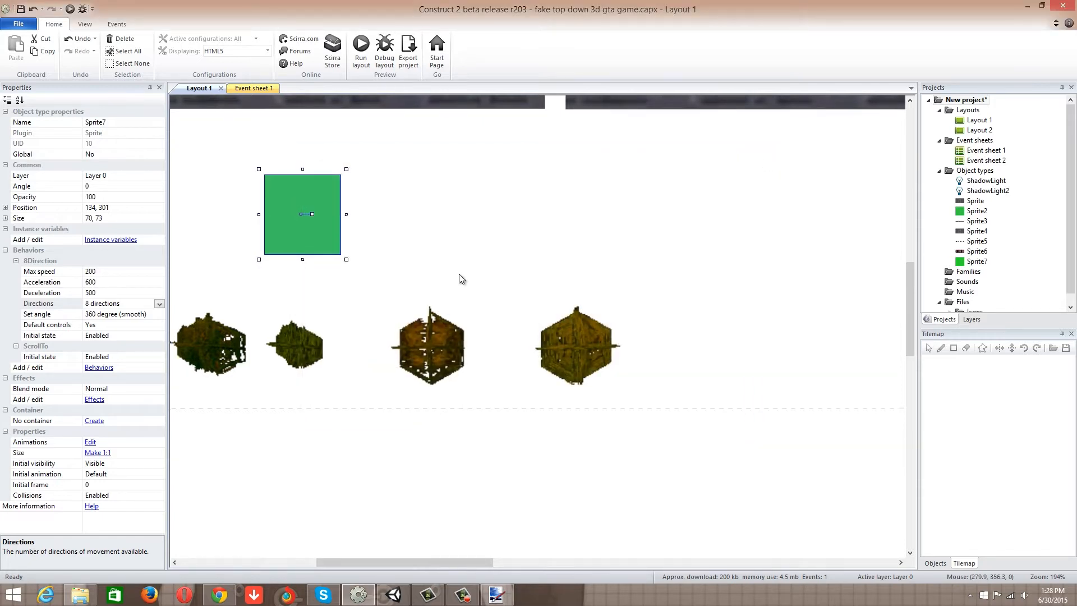
Remove the ShadowCaster behavior from the building sprite directly beside the vertical tree strip in the upper row.
{"action": "scroll", "coordinate": [459, 274], "scroll_direction": "down", "scroll_amount": 5, "text": "ctrl"}
{"action": "left_click", "coordinate": [551, 223]}
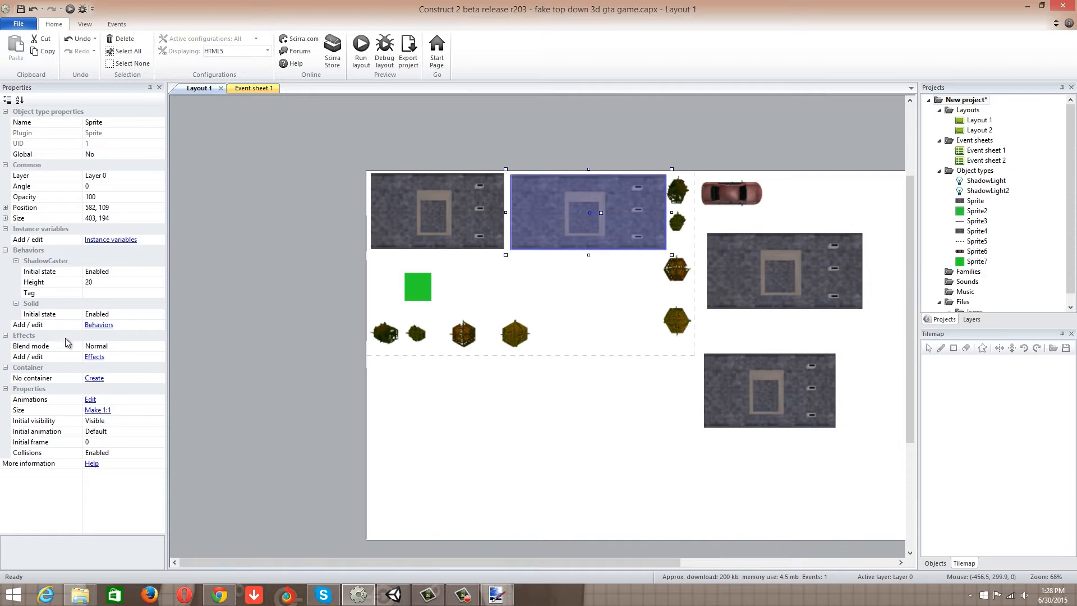
{"action": "left_click", "coordinate": [98, 325]}
{"action": "left_click", "coordinate": [395, 218]}
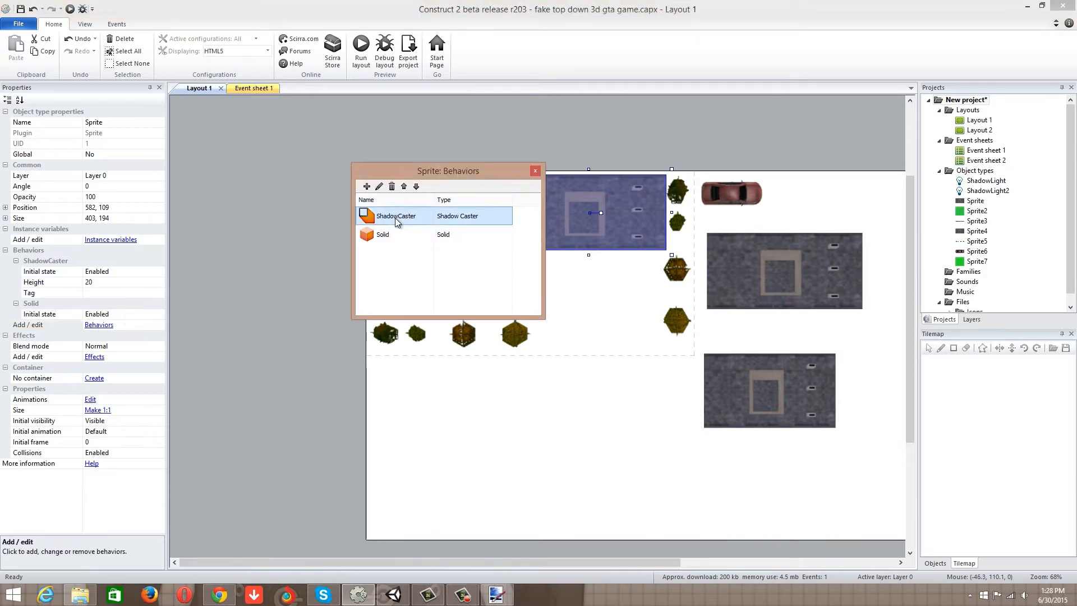
{"action": "key", "text": "Delete"}
{"action": "left_click", "coordinate": [434, 268]}
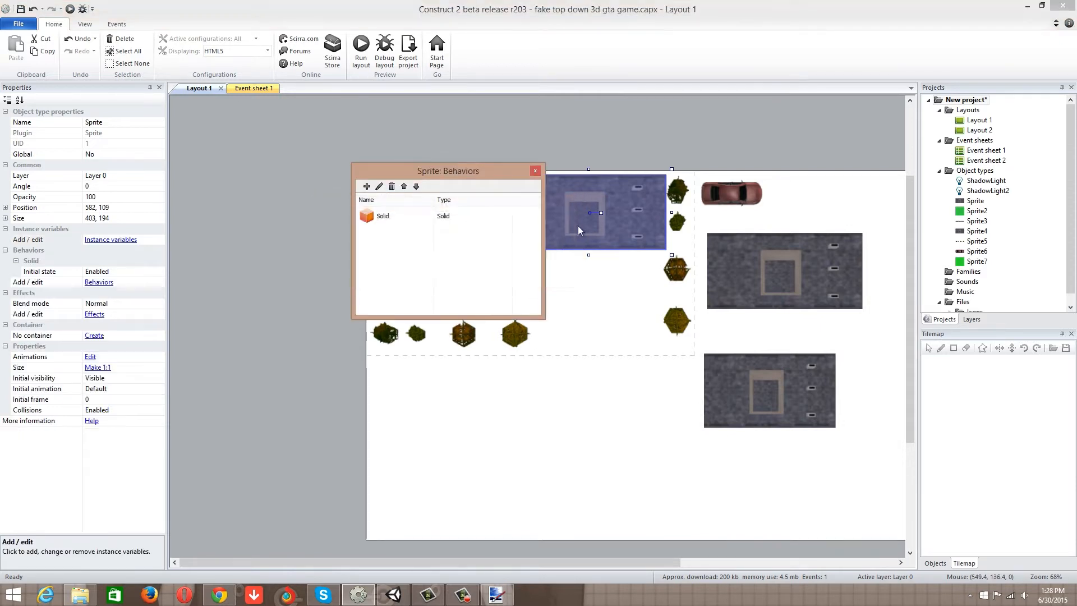
{"action": "left_click", "coordinate": [395, 216]}
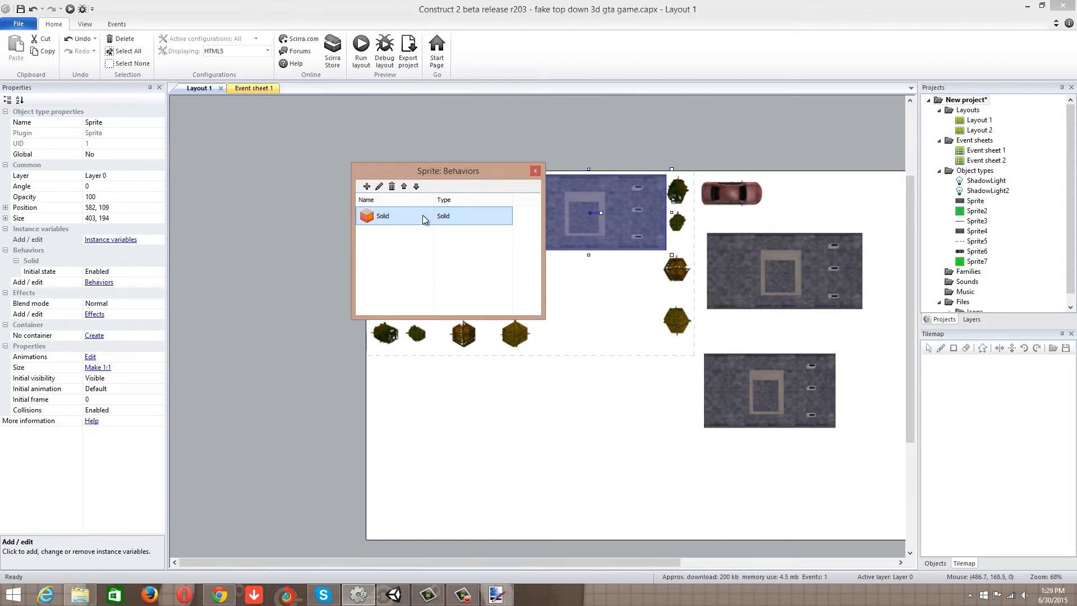
{"action": "left_click", "coordinate": [536, 171]}
Add the Solid behavior to the building below the car, and check the behaviors of the lowest building.
{"action": "left_click", "coordinate": [833, 261]}
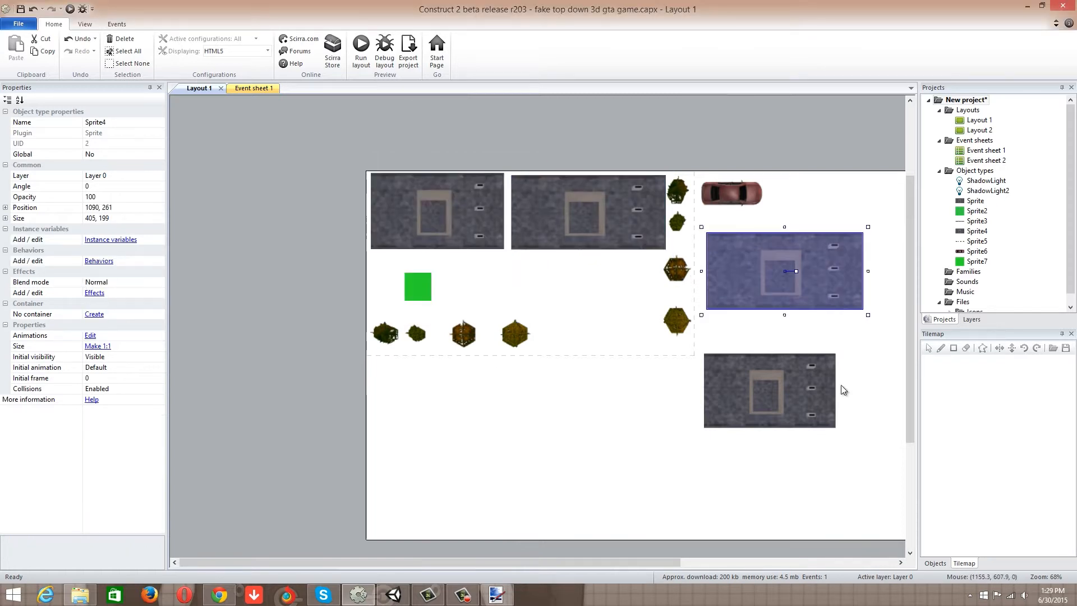
{"action": "left_click", "coordinate": [122, 263]}
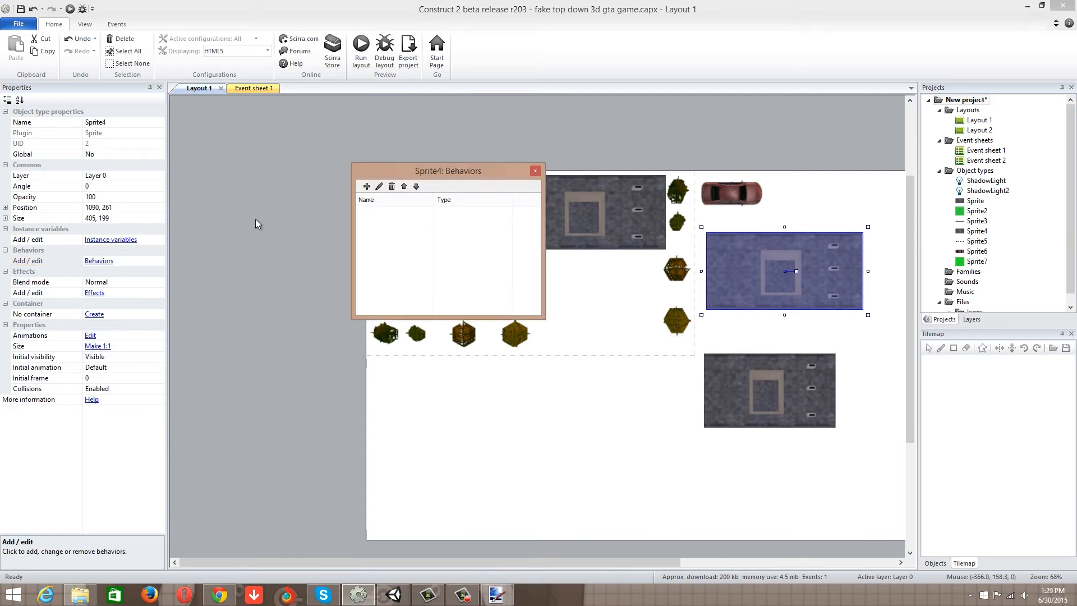
{"action": "left_click", "coordinate": [366, 186]}
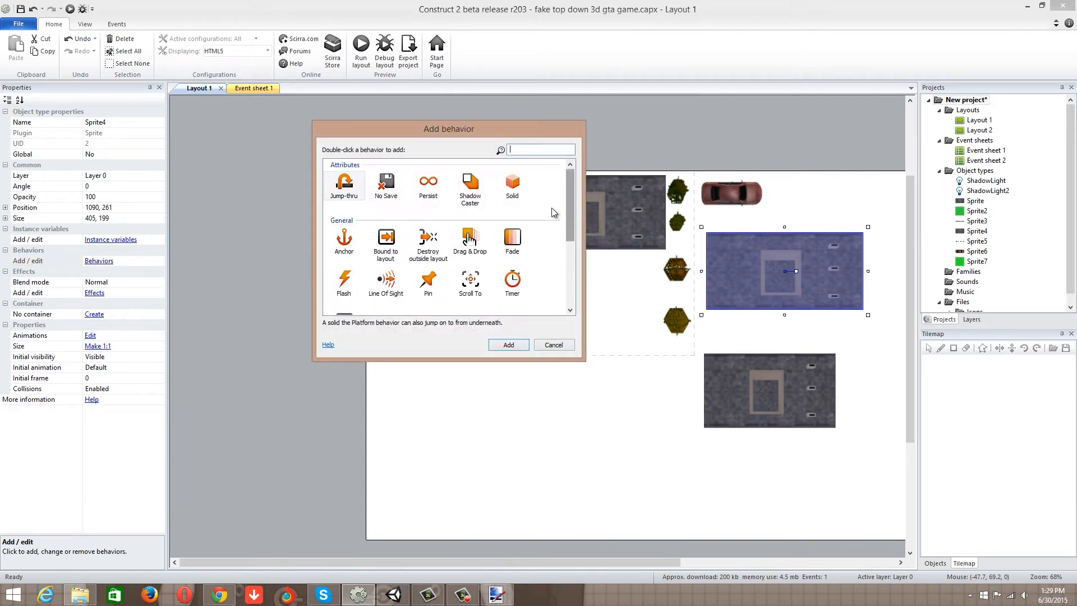
{"action": "double_click", "coordinate": [509, 184]}
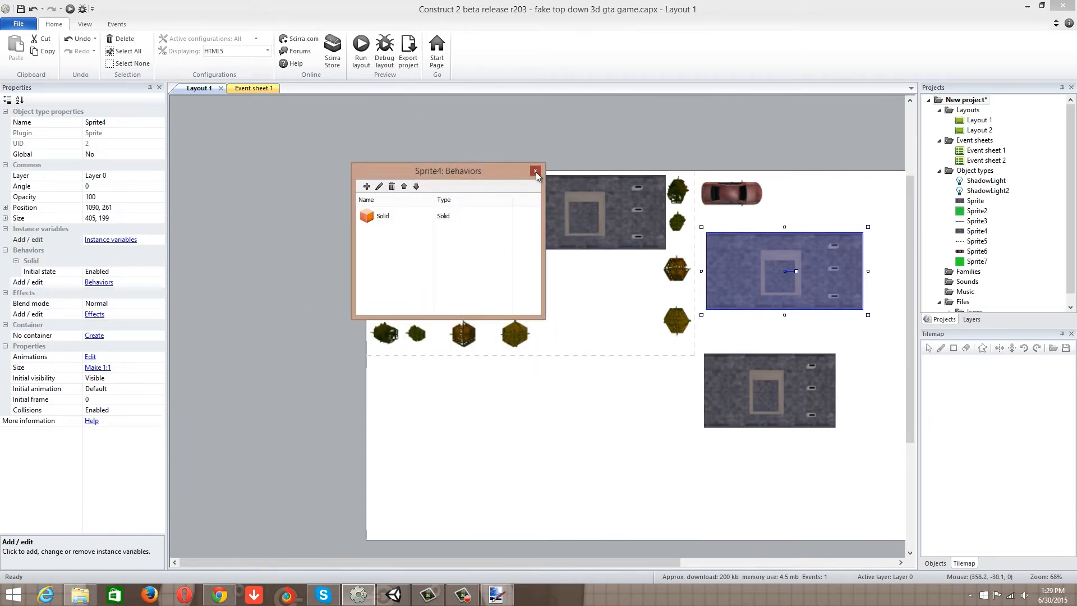
{"action": "left_click", "coordinate": [536, 171]}
{"action": "left_click", "coordinate": [747, 426]}
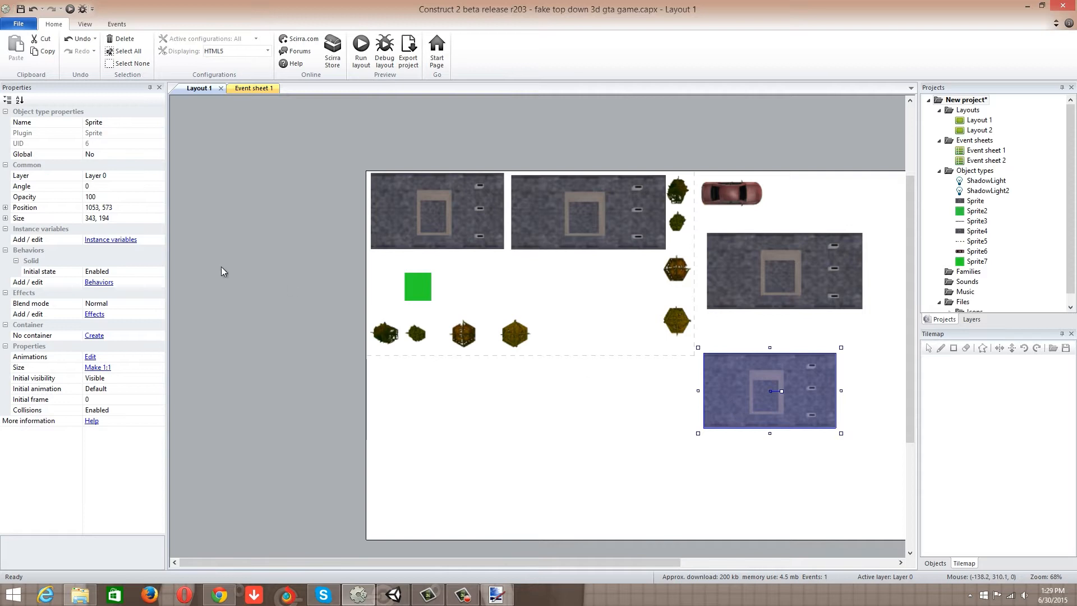
{"action": "left_click", "coordinate": [98, 283]}
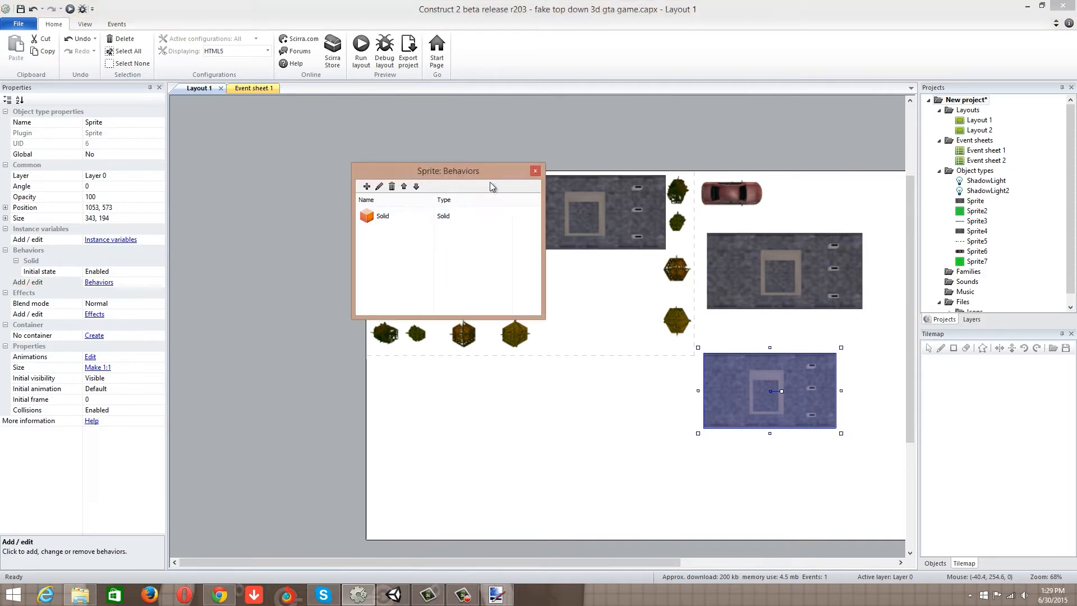
{"action": "left_click", "coordinate": [535, 171]}
Try to reshape the tree strip sprite's collision polygon by moving its points around individual trees.
{"action": "left_click", "coordinate": [668, 269]}
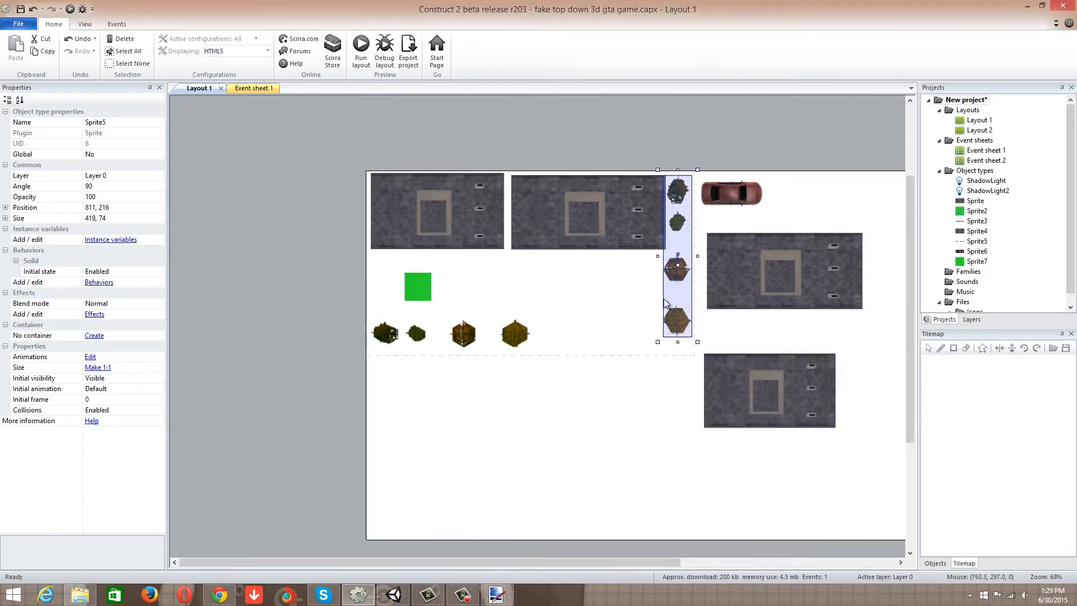
{"action": "double_click", "coordinate": [669, 287]}
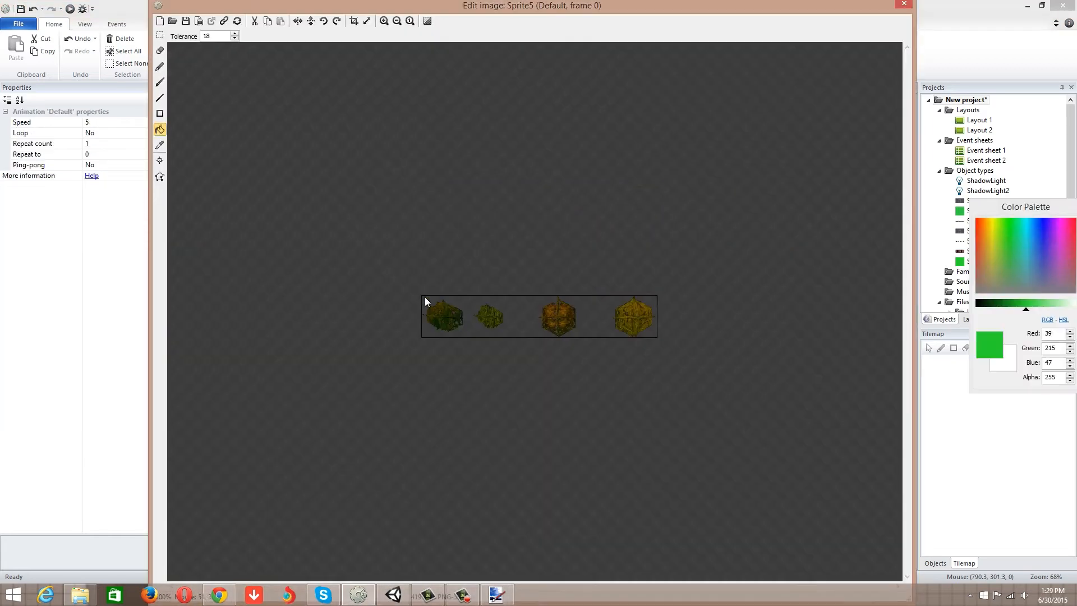
{"action": "left_click", "coordinate": [159, 179]}
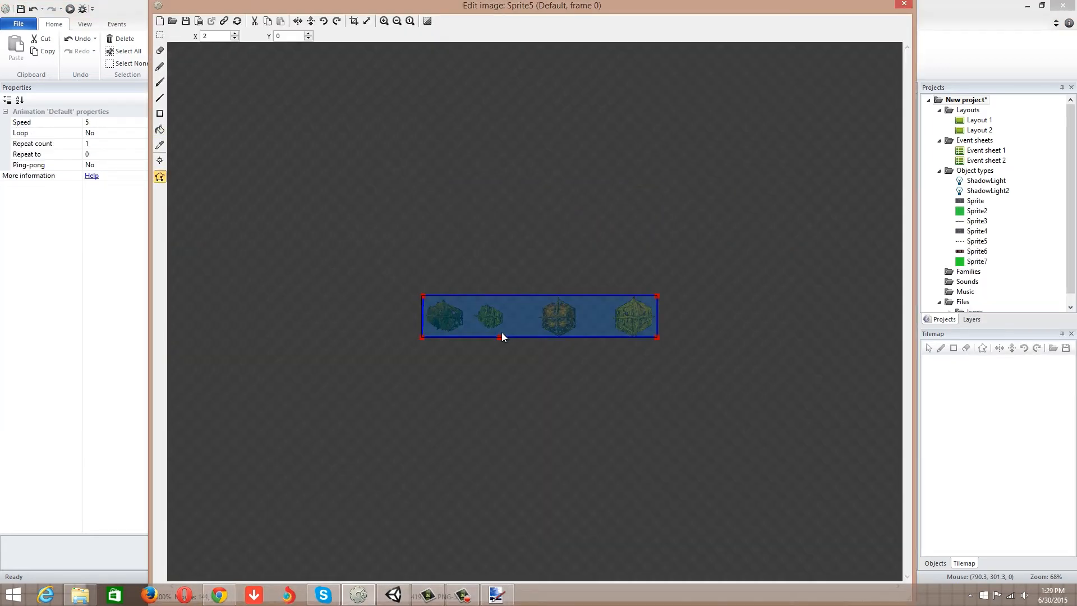
{"action": "mouse_move", "coordinate": [502, 337]}
{"action": "left_mouse_down"}
{"action": "mouse_move", "coordinate": [504, 328]}
{"action": "mouse_move", "coordinate": [500, 338]}
{"action": "left_mouse_up"}
{"action": "left_click_drag", "start_coordinate": [655, 294], "coordinate": [492, 295]}
{"action": "left_click_drag", "start_coordinate": [658, 335], "coordinate": [668, 290]}
Try to replace the tree strip image with only its last tree, cropped to size, and undo the image edit.
{"action": "left_click", "coordinate": [159, 34]}
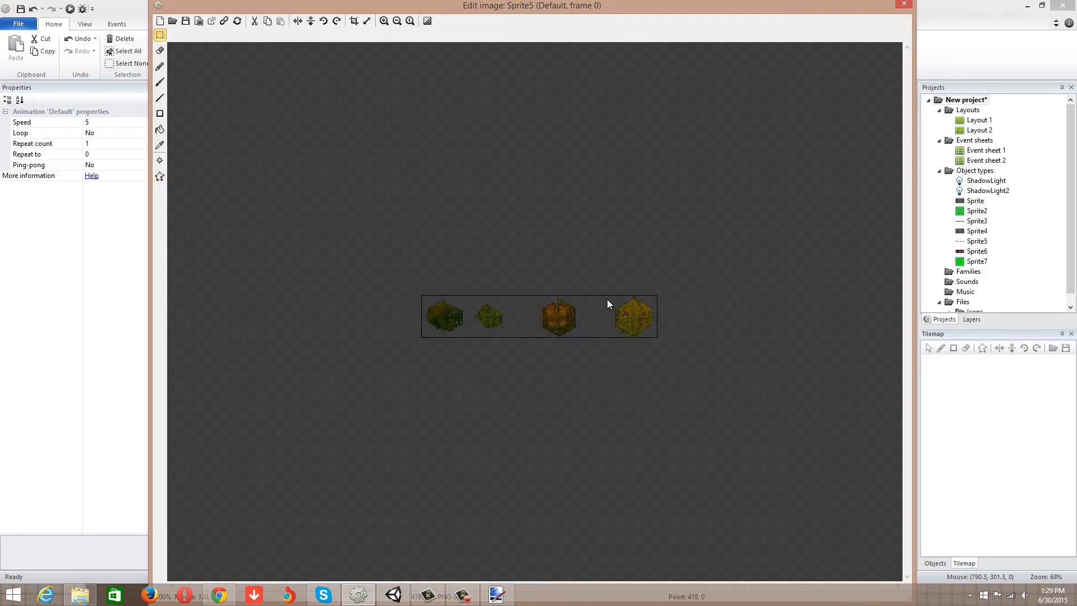
{"action": "left_click_drag", "start_coordinate": [603, 296], "coordinate": [660, 348]}
{"action": "key", "text": "ctrl+c"}
{"action": "left_click", "coordinate": [160, 24]}
{"action": "key", "text": "ctrl+v"}
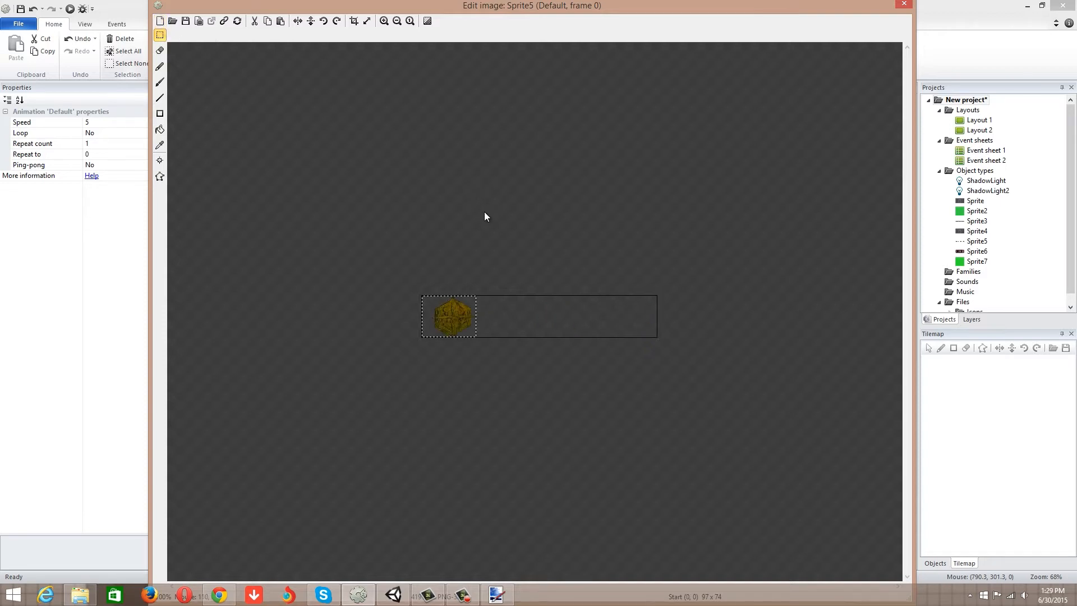
{"action": "left_click", "coordinate": [354, 24]}
{"action": "left_click", "coordinate": [357, 24]}
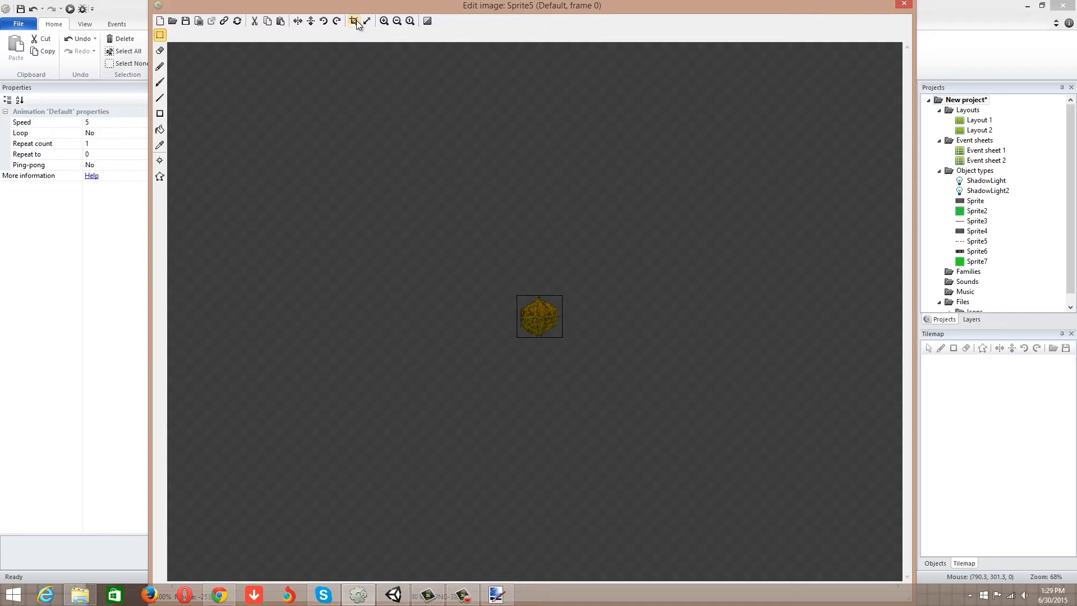
{"action": "left_click", "coordinate": [901, 6]}
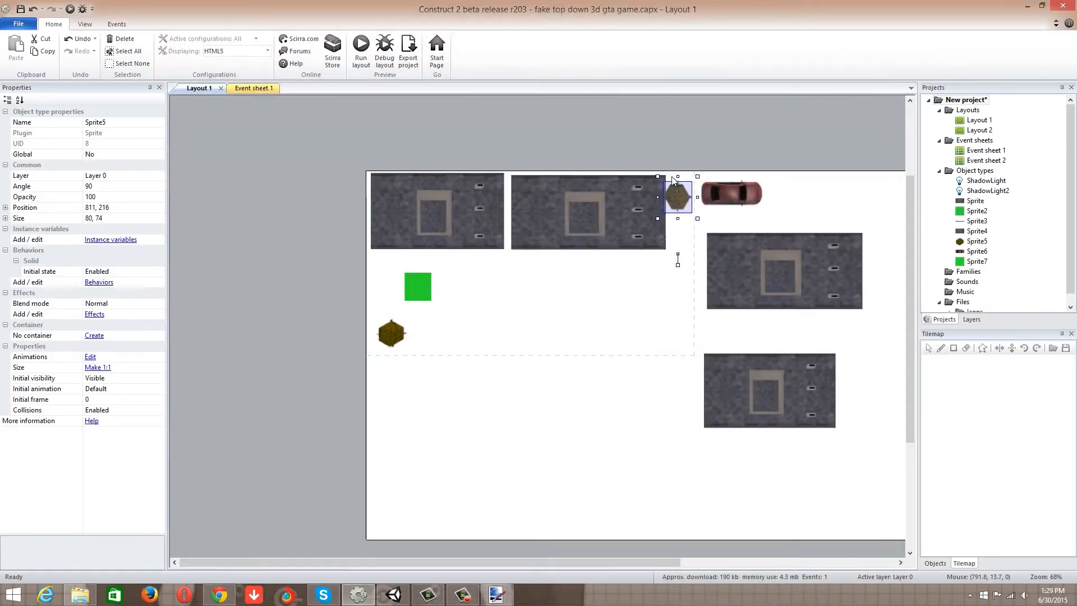
{"action": "key", "text": "ctrl+z"}
Move the horizontal tree strip slightly to position 204, 437.
{"action": "left_click", "coordinate": [614, 308]}
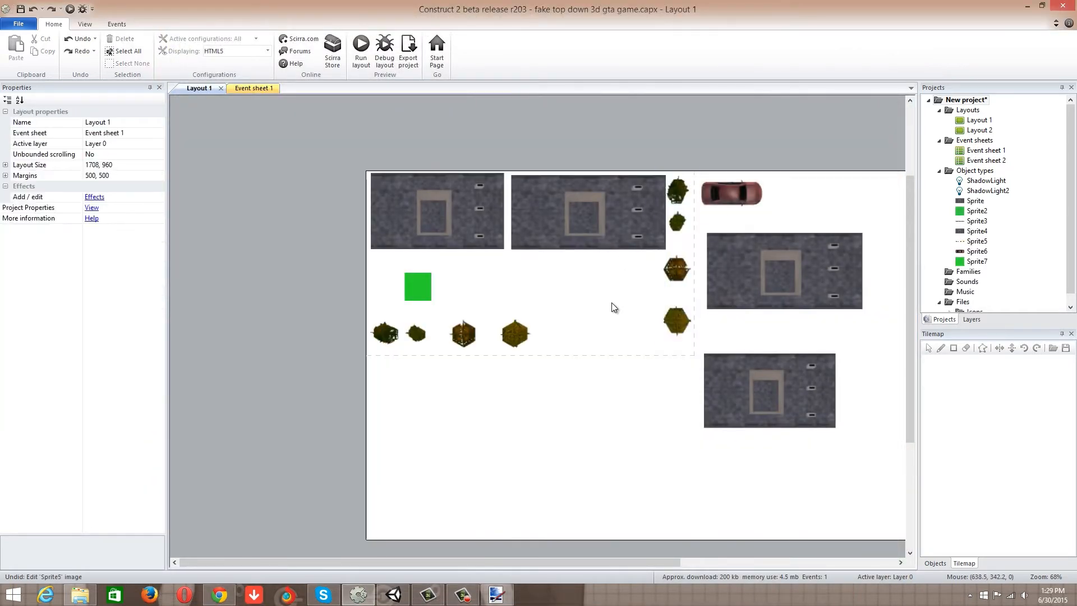
{"action": "left_click", "coordinate": [660, 272]}
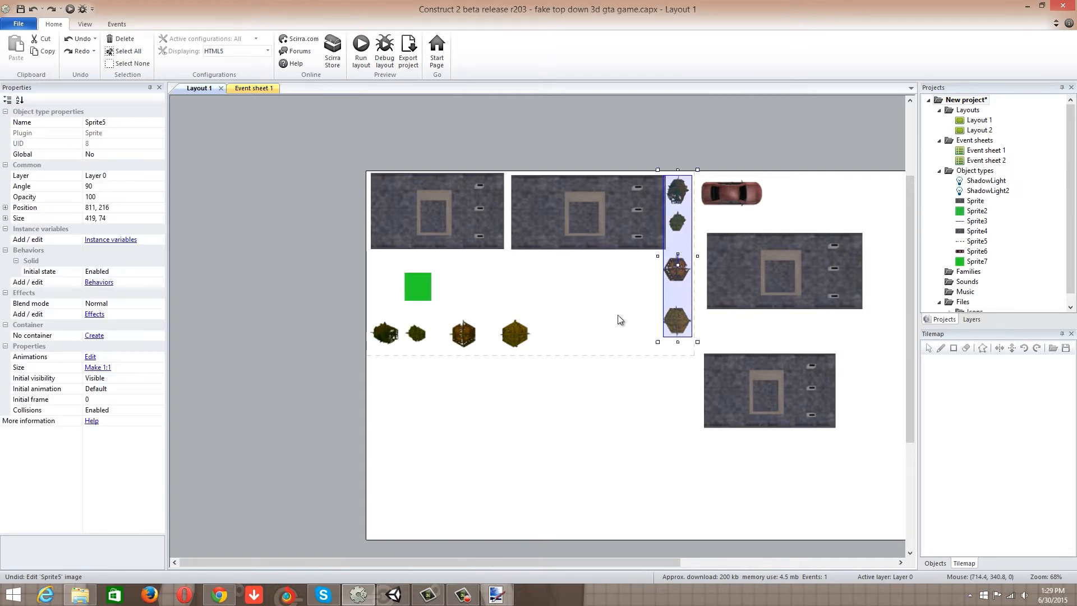
{"action": "left_click", "coordinate": [528, 344]}
{"action": "left_click_drag", "start_coordinate": [527, 344], "coordinate": [524, 350]}
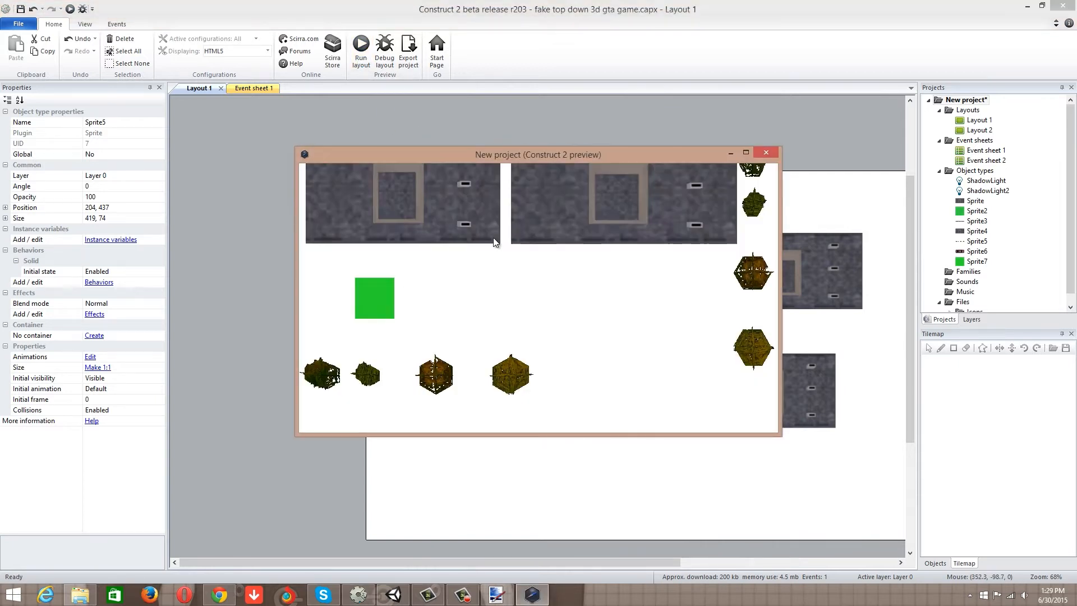
Preview the layout, steer the green square against the buildings, trees and car to test the solid collisions, and close the preview.
{"action": "key", "text": "Up"}
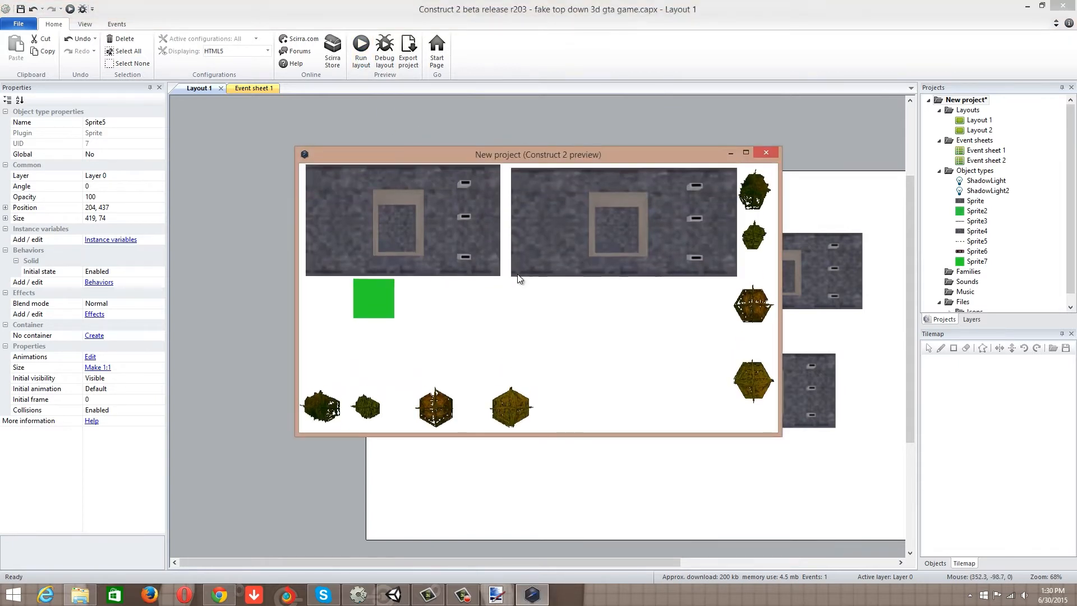
{"action": "key", "text": "Down"}
{"action": "key", "text": "Right"}
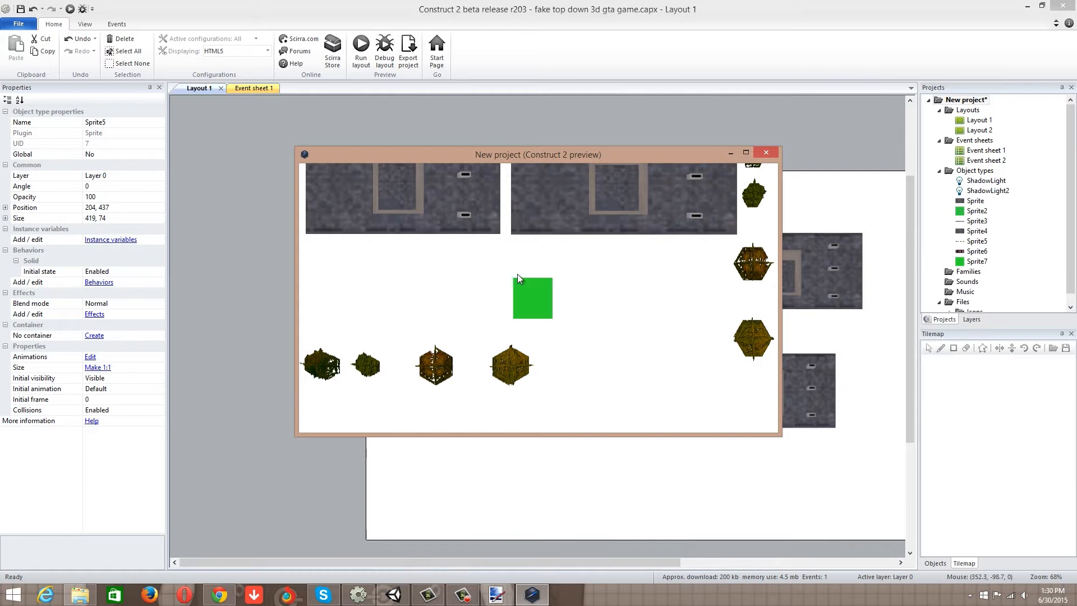
{"action": "key", "text": "Down"}
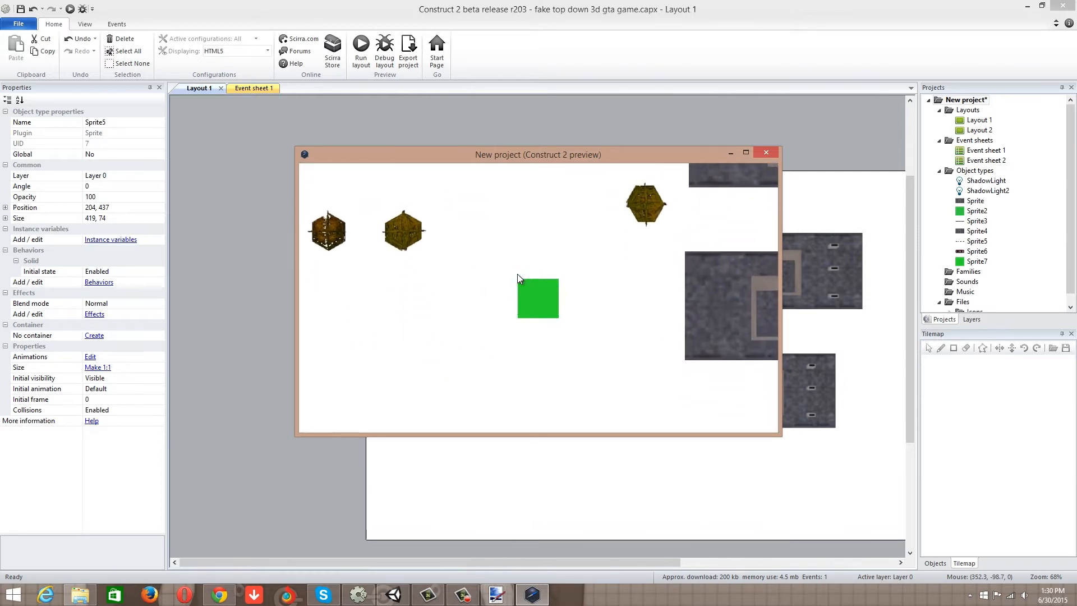
{"action": "key", "text": "Right"}
{"action": "key", "text": "Right"}
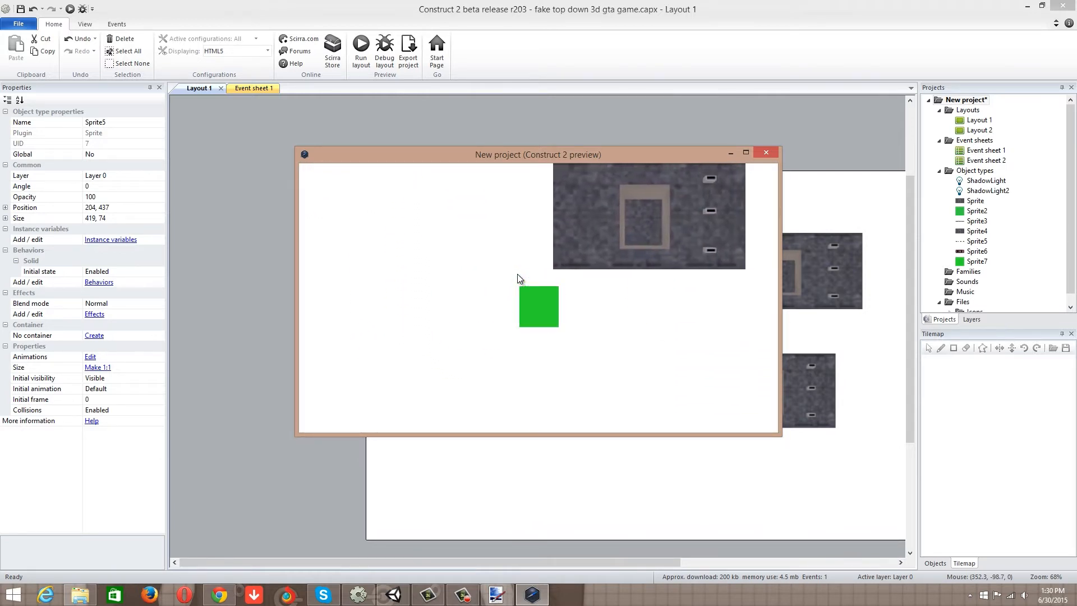
{"action": "key", "text": "Up"}
{"action": "key", "text": "Up"}
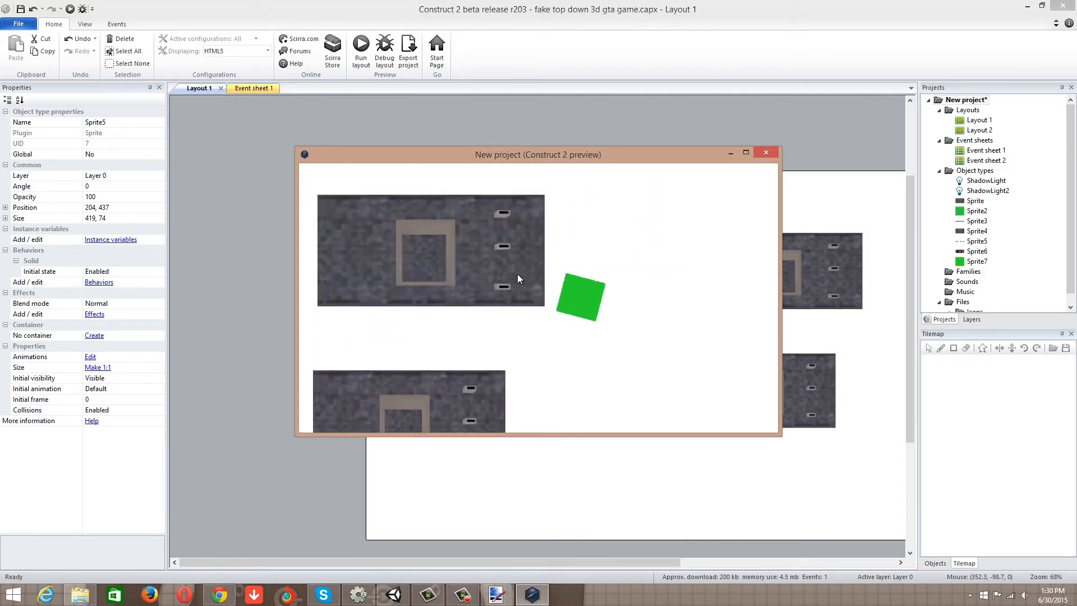
{"action": "key", "text": "Right"}
{"action": "key", "text": "Left"}
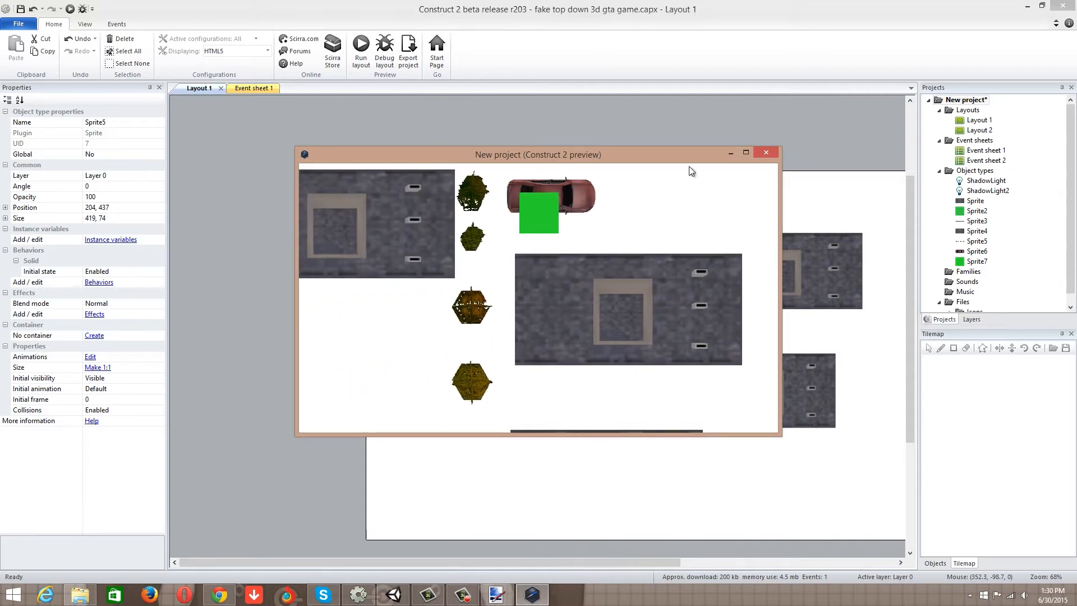
{"action": "left_click", "coordinate": [765, 153]}
Add the Solid behavior to the car sprite.
{"action": "double_click", "coordinate": [732, 195]}
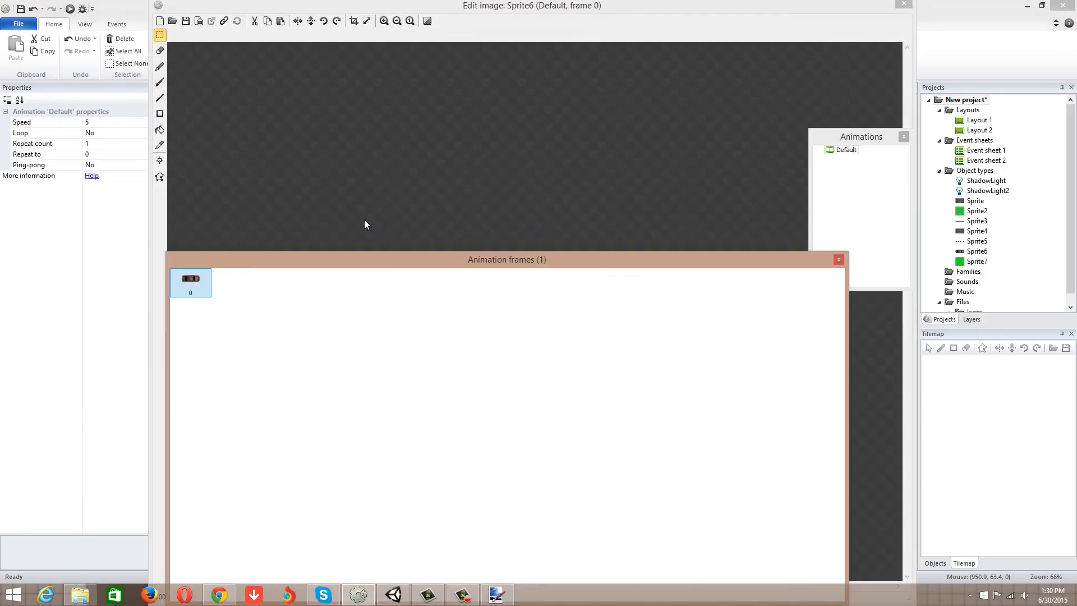
{"action": "left_click", "coordinate": [904, 5]}
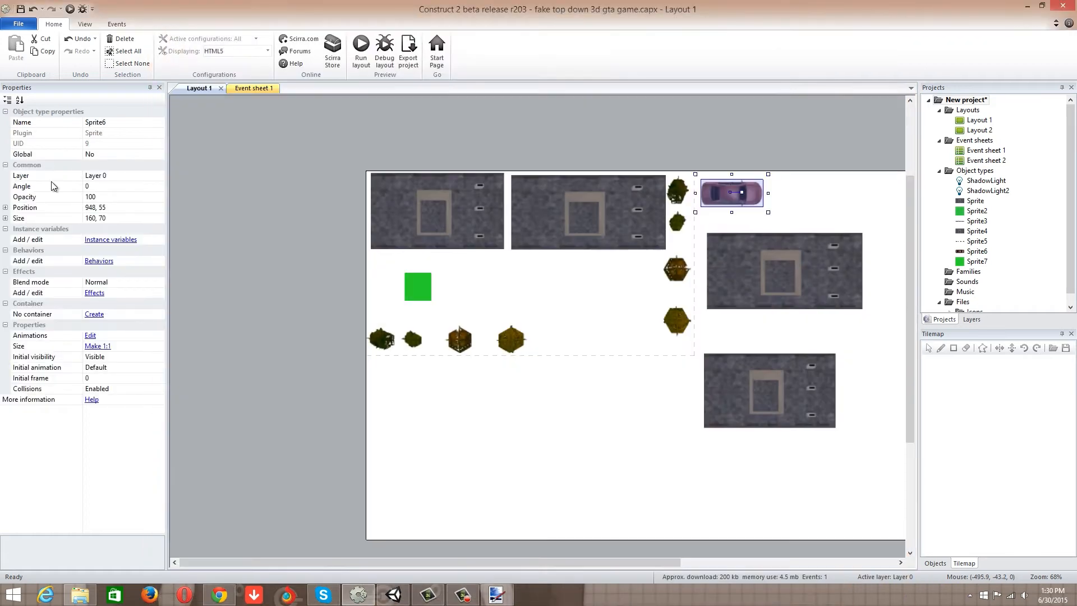
{"action": "left_click", "coordinate": [99, 260]}
{"action": "left_click", "coordinate": [366, 185]}
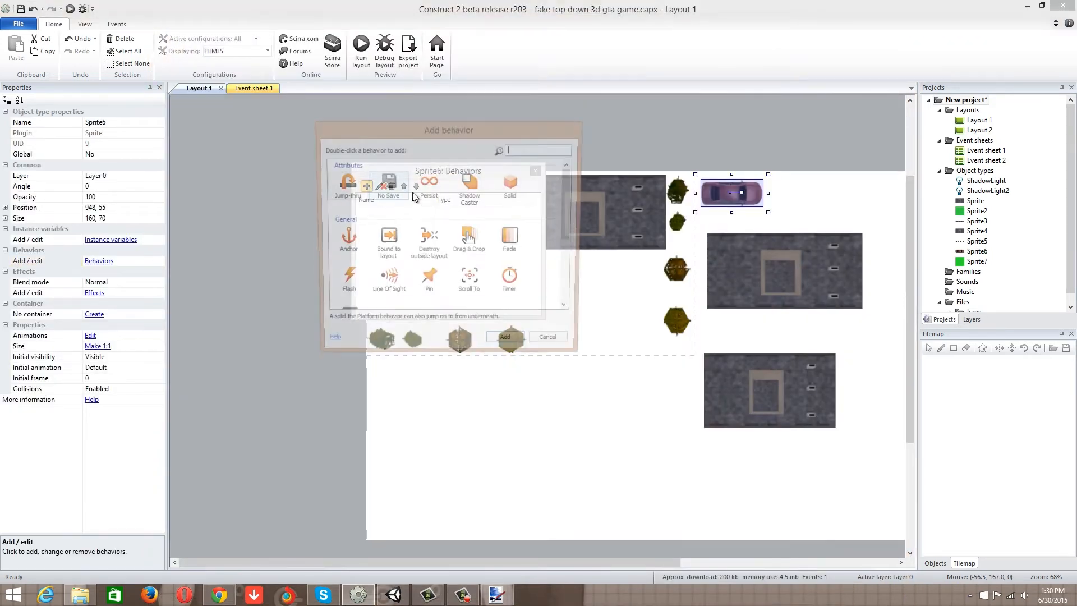
{"action": "left_click", "coordinate": [513, 185]}
{"action": "left_click", "coordinate": [509, 344]}
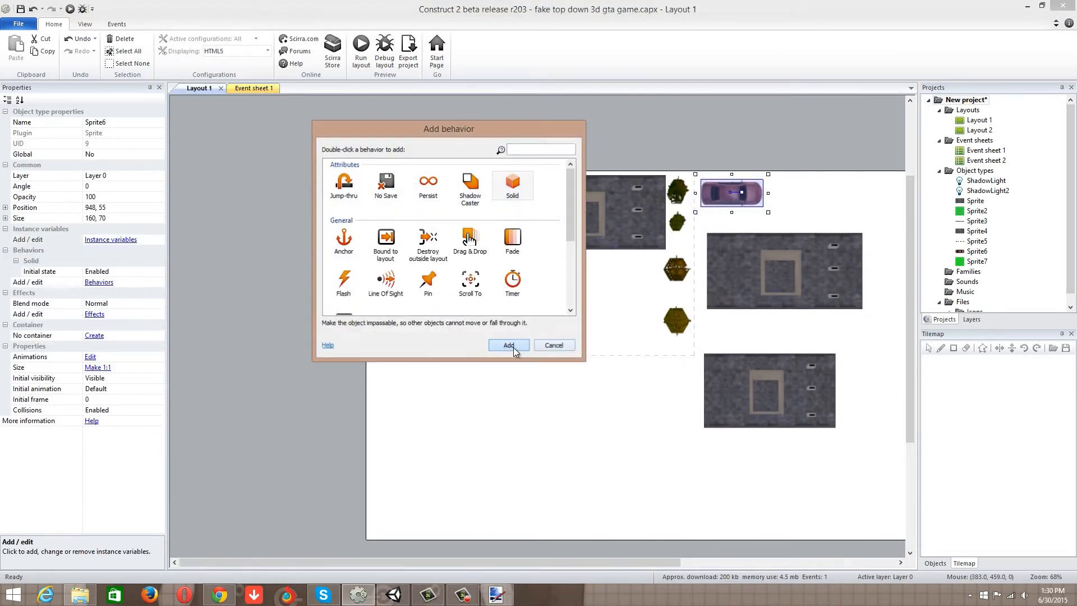
{"action": "left_click", "coordinate": [542, 174]}
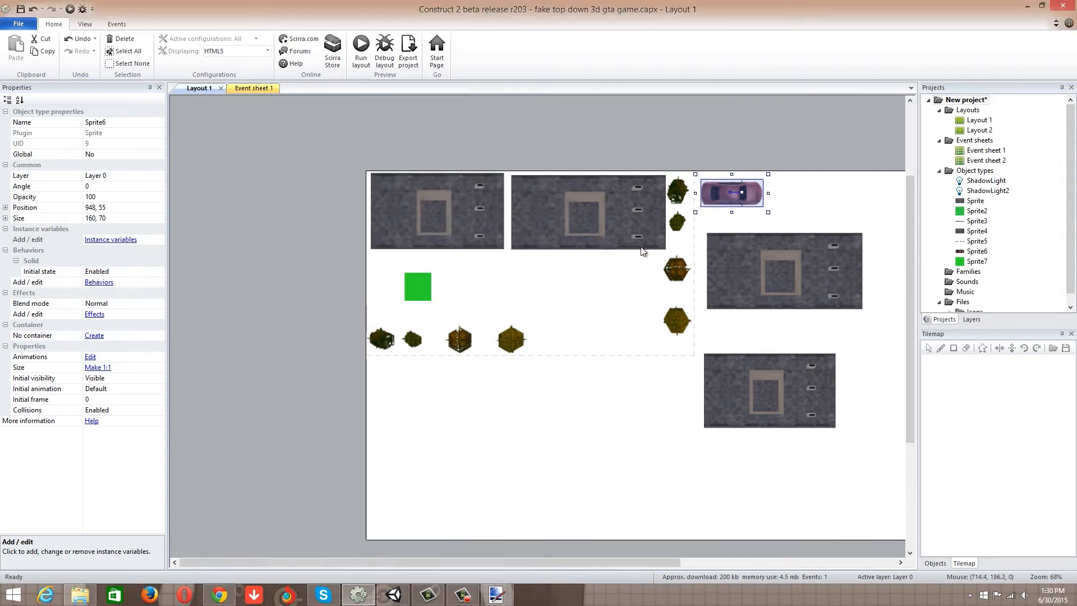
Add the comment "enter car" below the start-of-layout event in Event sheet 1.
{"action": "left_click", "coordinate": [424, 292]}
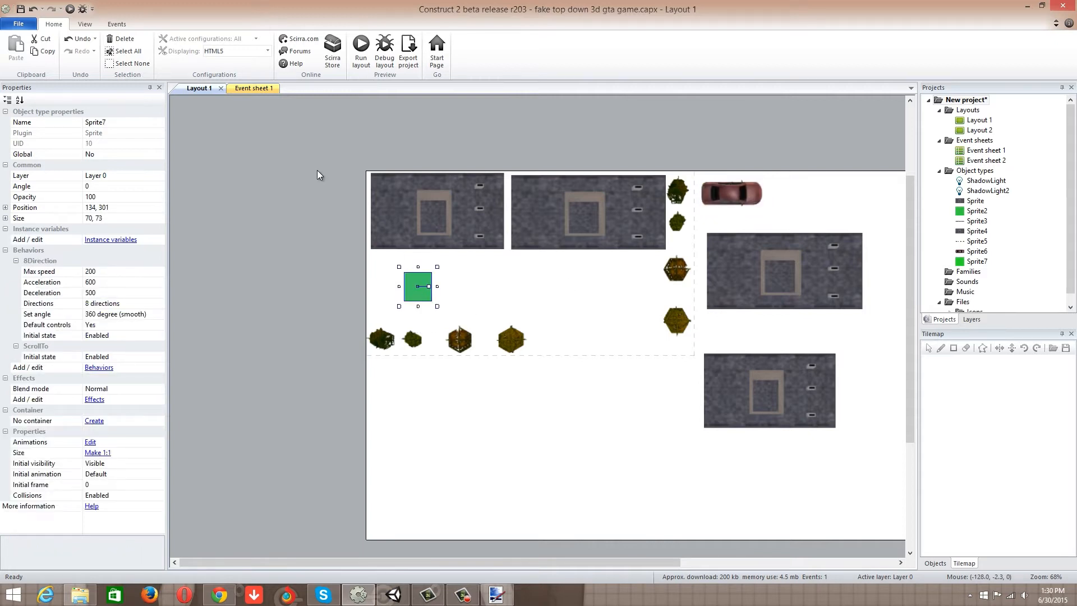
{"action": "left_click", "coordinate": [239, 89]}
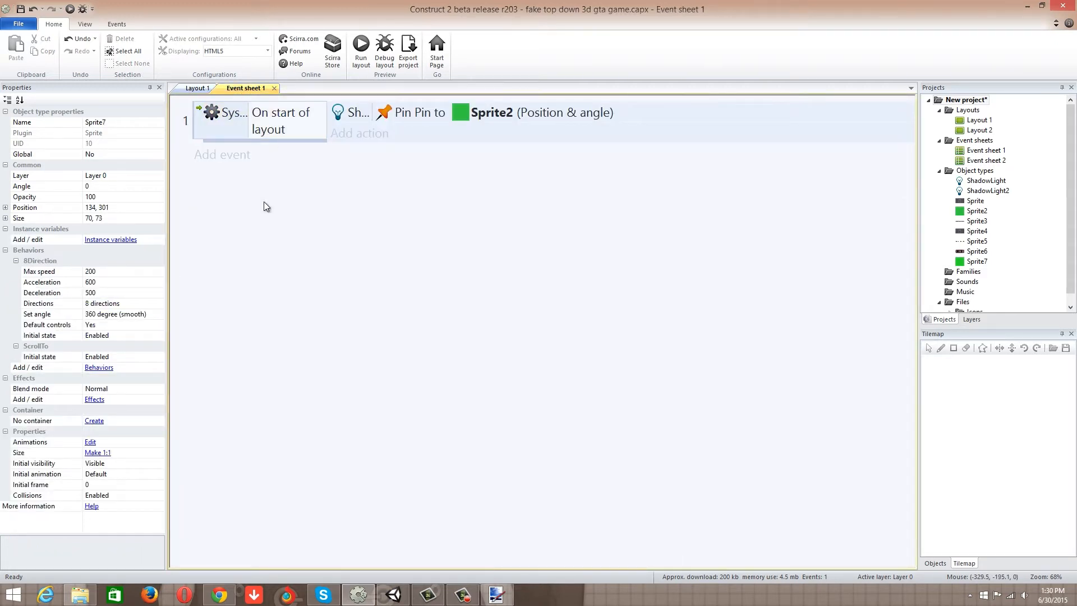
{"action": "right_click", "coordinate": [261, 217]}
{"action": "left_click", "coordinate": [278, 236]}
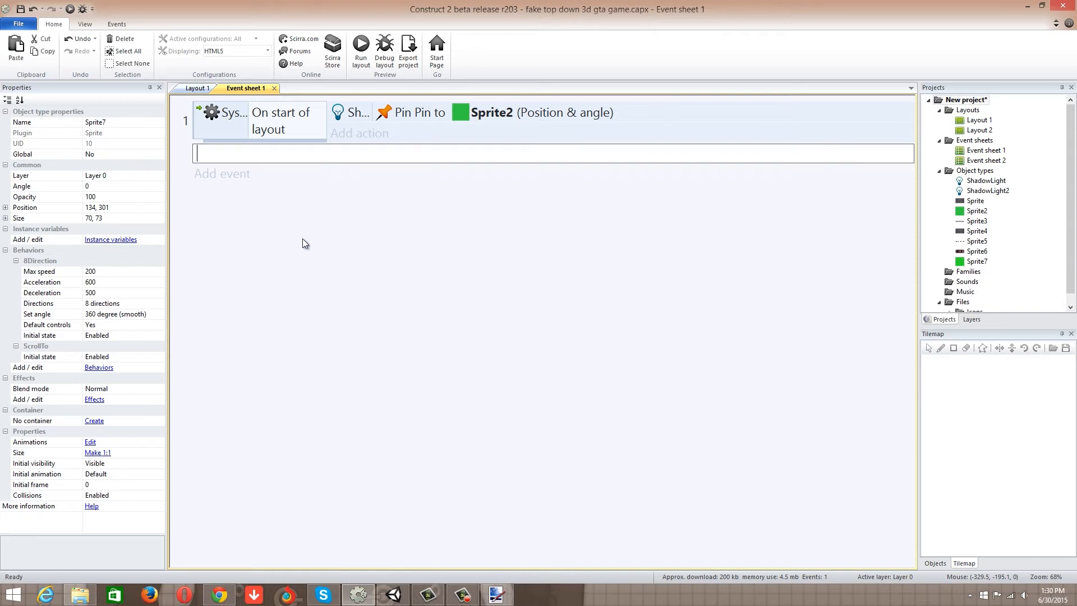
{"action": "type", "text": "enter car"}
{"action": "left_click", "coordinate": [222, 197]}
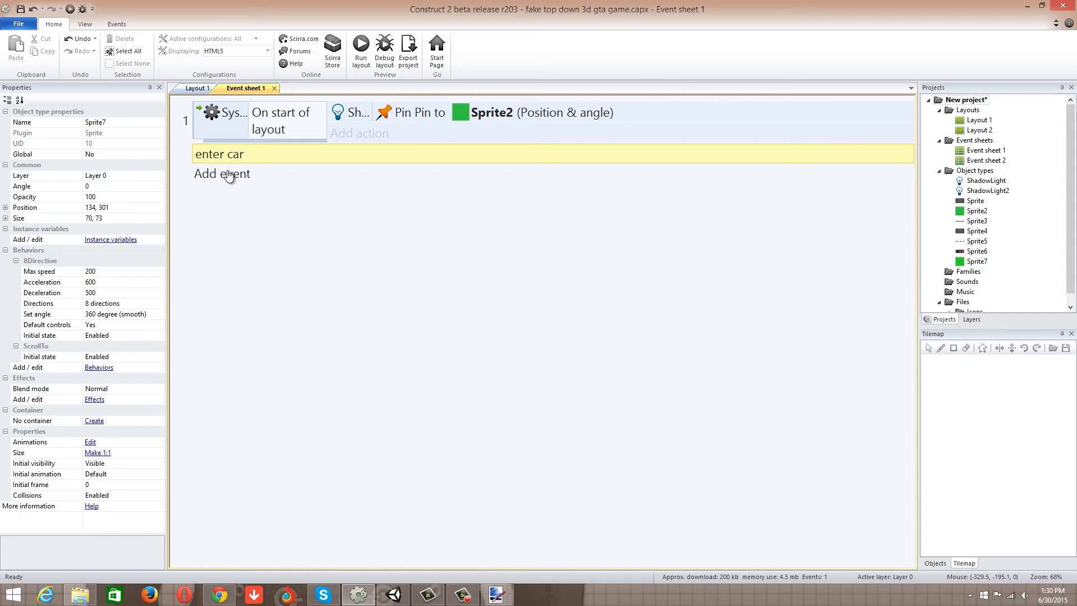
Delete the Sprite2 object type from the project, together with its related events and instances.
{"action": "left_click", "coordinate": [228, 174]}
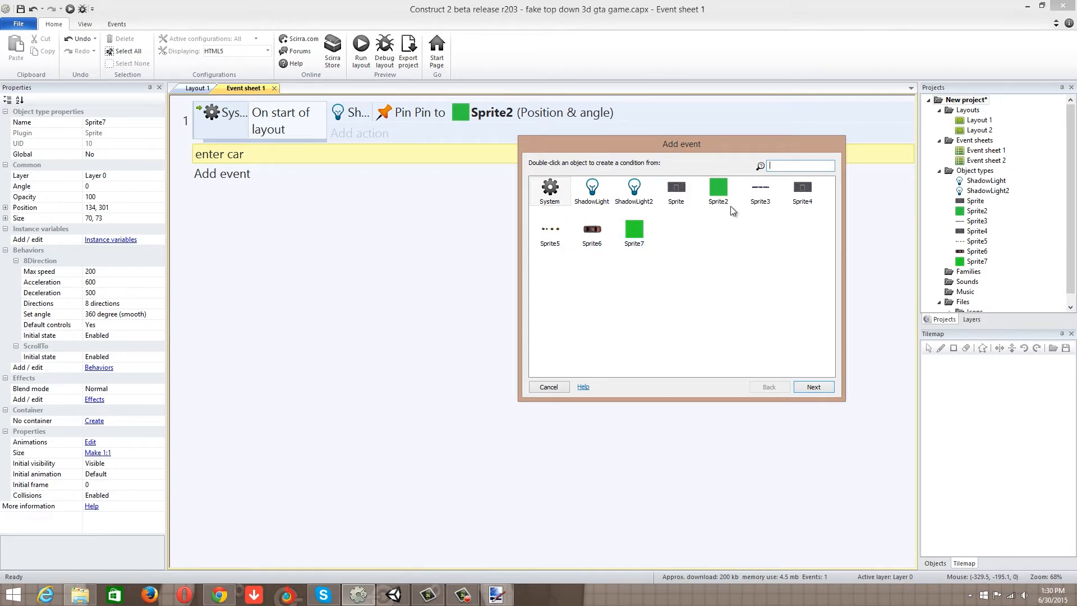
{"action": "left_click", "coordinate": [548, 387]}
{"action": "left_click", "coordinate": [196, 88]}
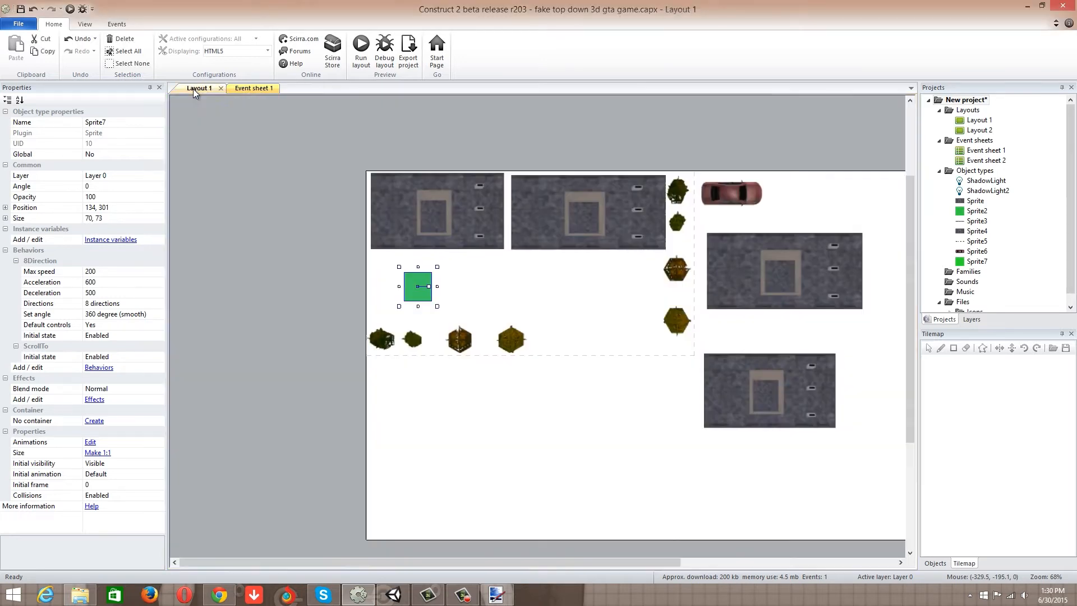
{"action": "left_click", "coordinate": [980, 212]}
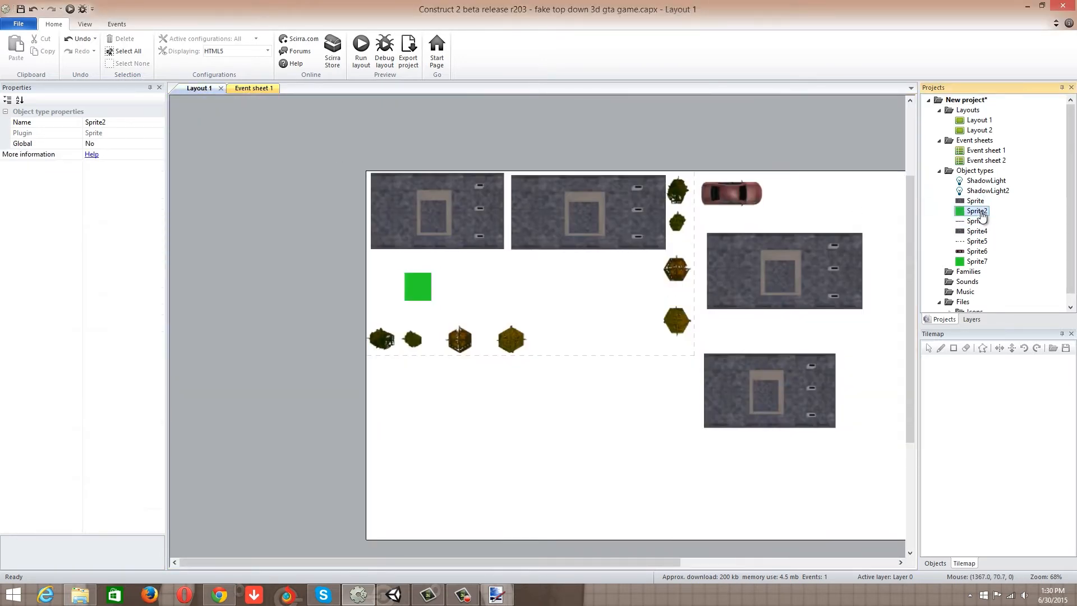
{"action": "key", "text": "Delete"}
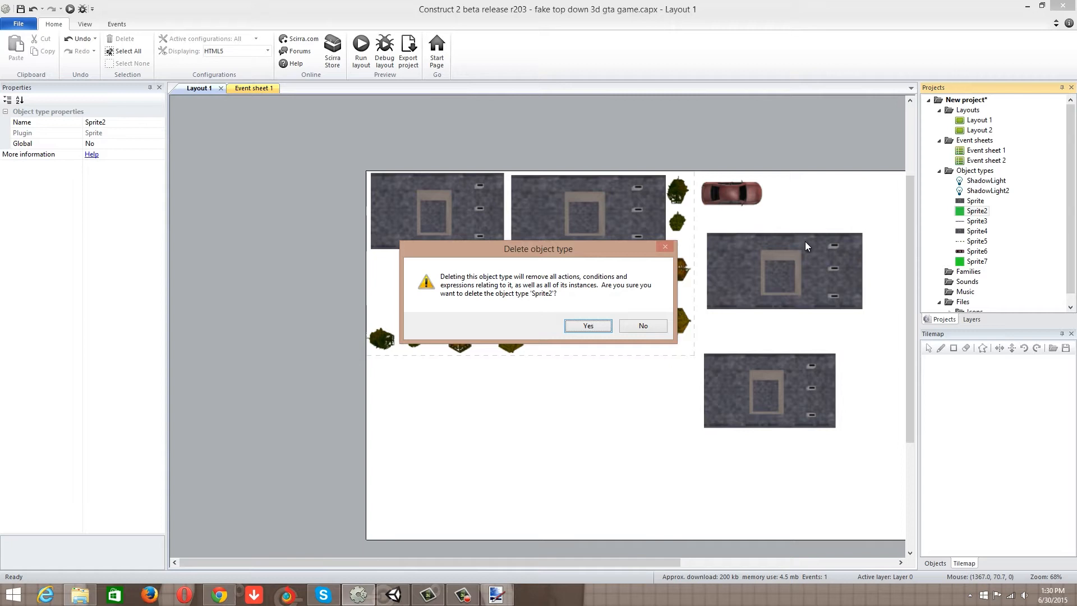
{"action": "left_click", "coordinate": [588, 326]}
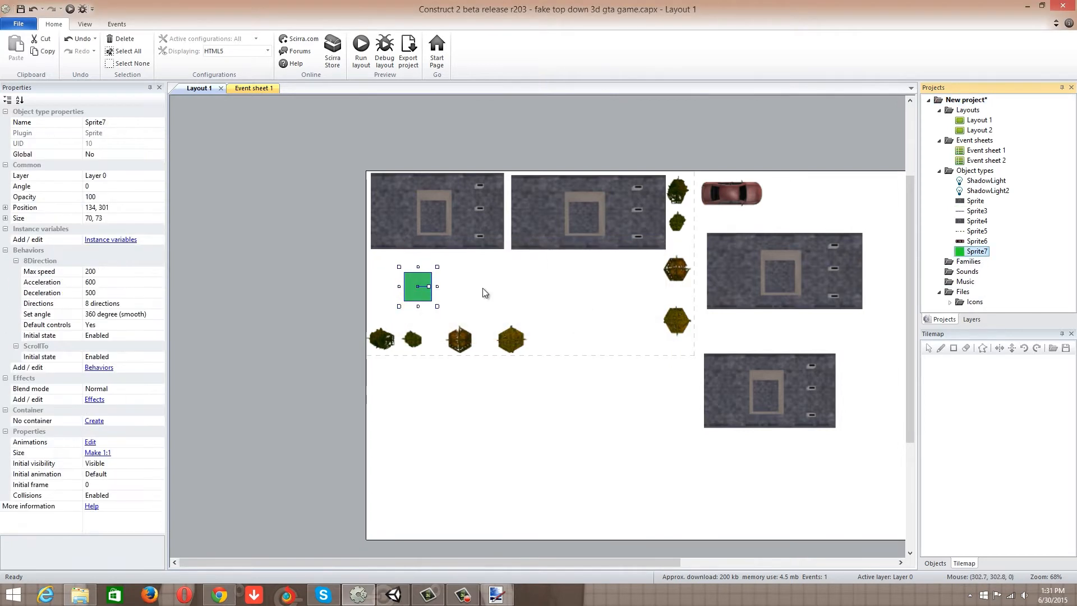
{"action": "left_click", "coordinate": [278, 89]}
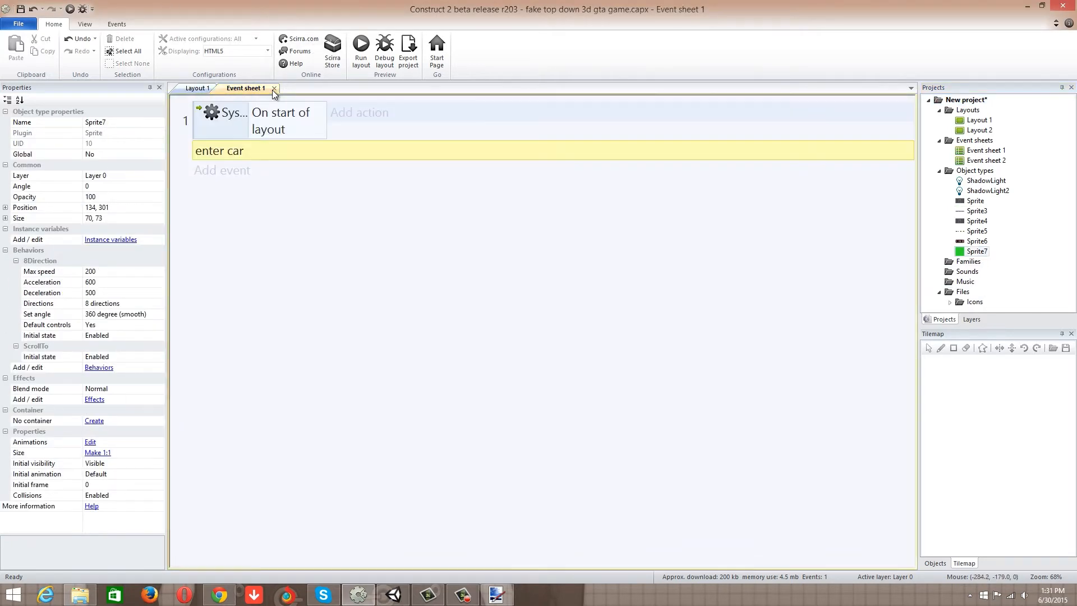
Rename the green square sprite, Sprite7, as player.
{"action": "left_click", "coordinate": [215, 89]}
{"action": "left_click", "coordinate": [134, 122]}
{"action": "type", "text": "player"}
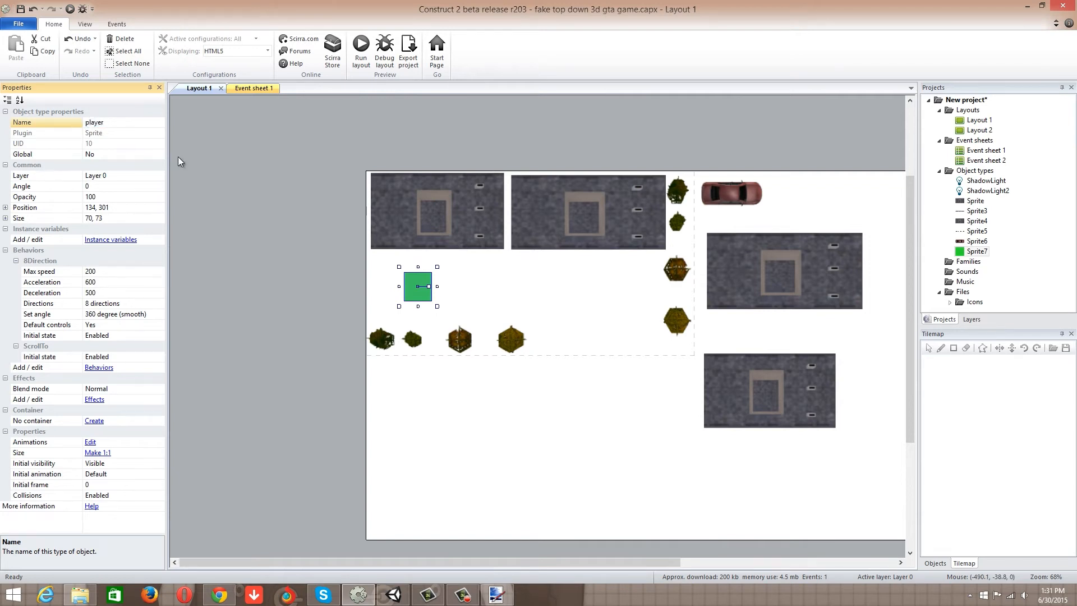
{"action": "left_click", "coordinate": [178, 162]}
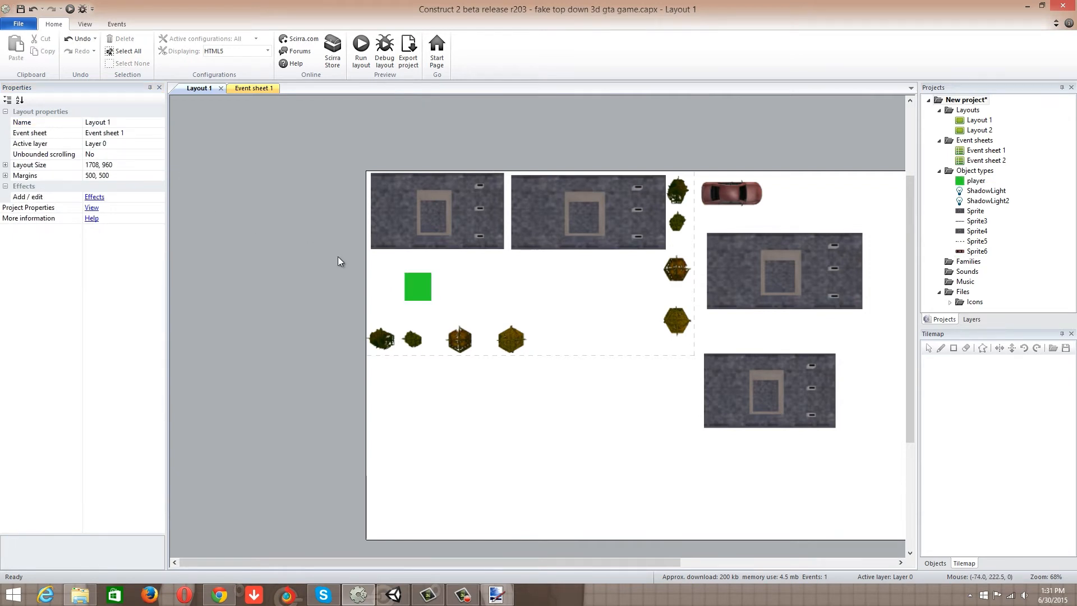
{"action": "left_click", "coordinate": [408, 281]}
Add an event below the "enter car" comment that triggers when player collides with the car sprite, Sprite6.
{"action": "left_click", "coordinate": [262, 89]}
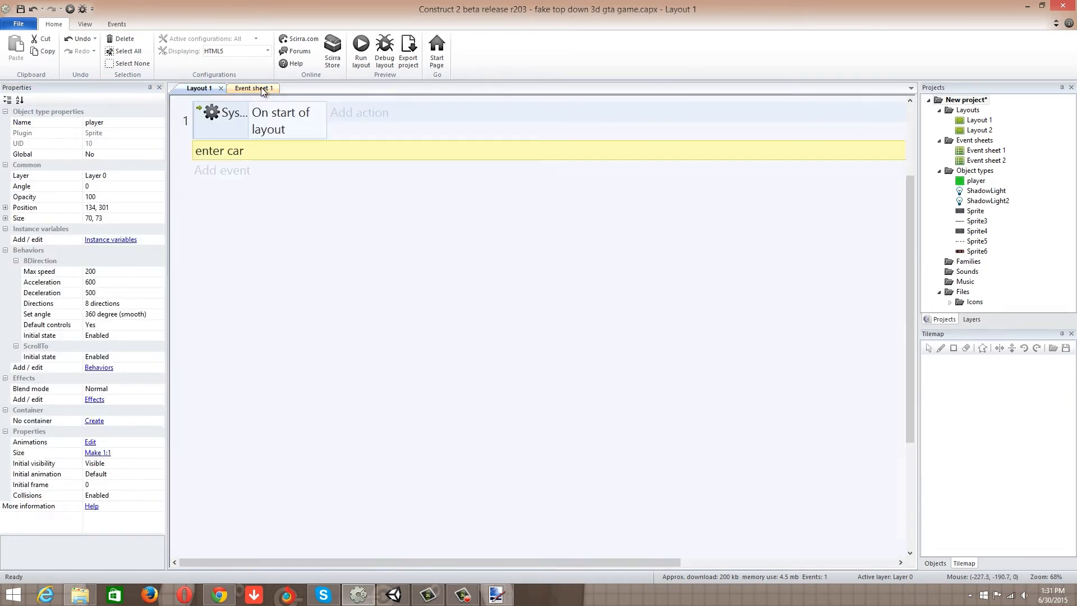
{"action": "left_click", "coordinate": [222, 171]}
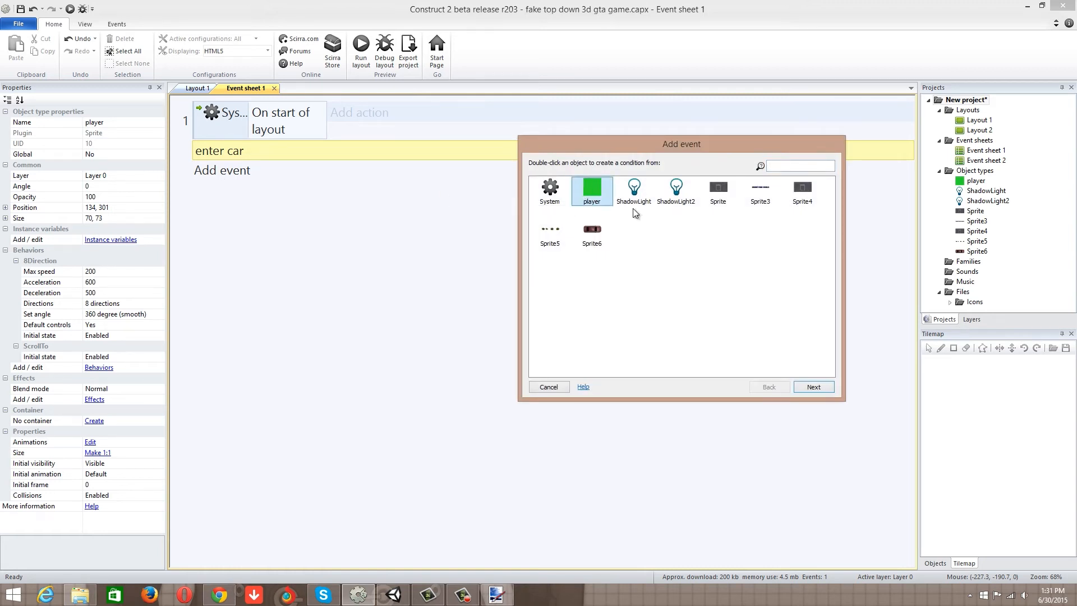
{"action": "double_click", "coordinate": [593, 187]}
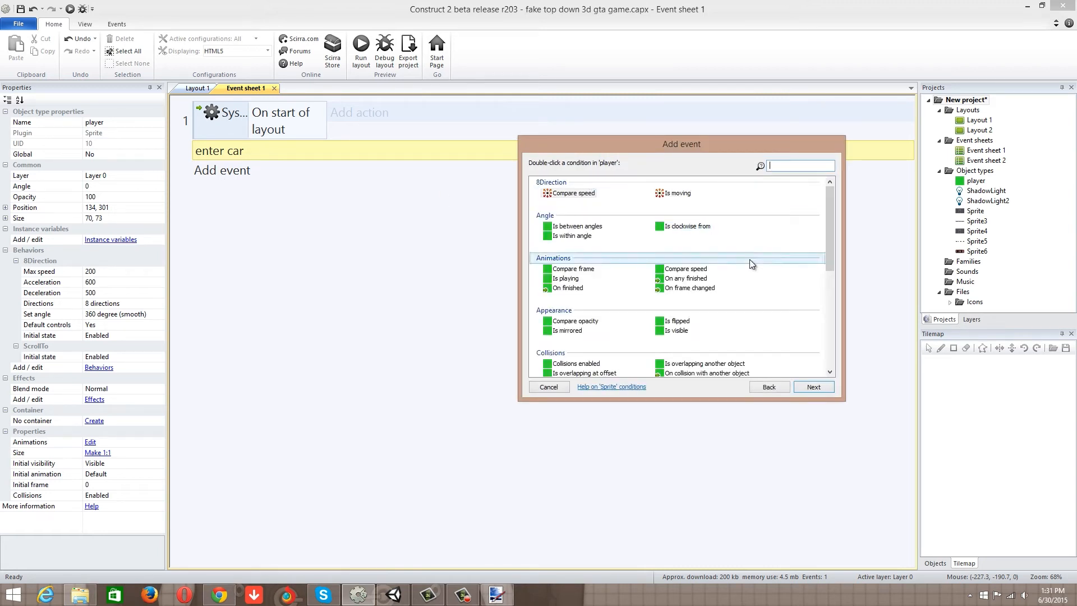
{"action": "double_click", "coordinate": [726, 374]}
{"action": "left_click", "coordinate": [637, 324]}
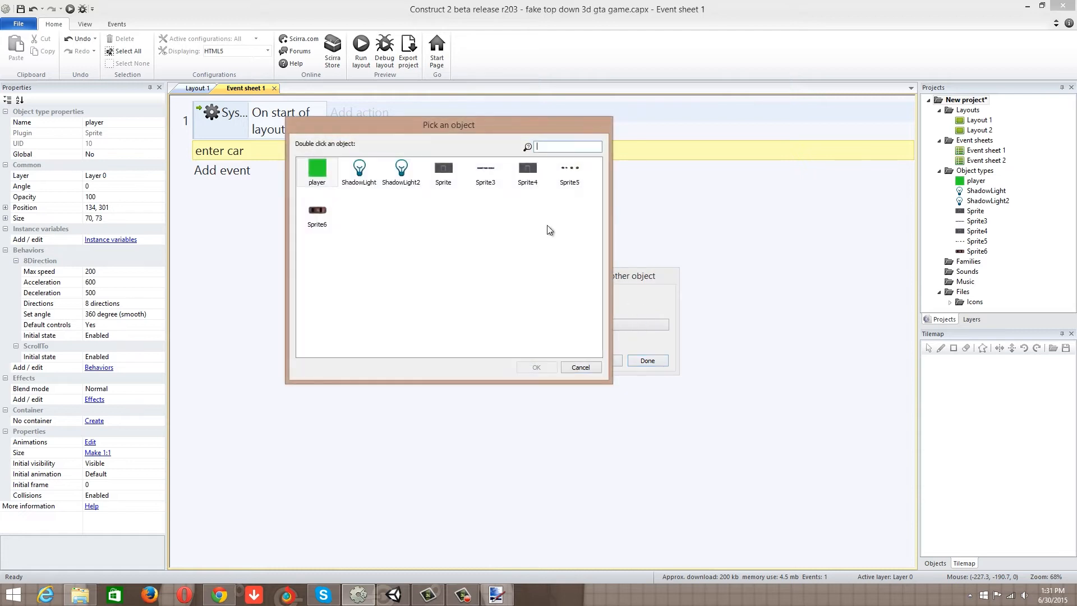
{"action": "double_click", "coordinate": [317, 213]}
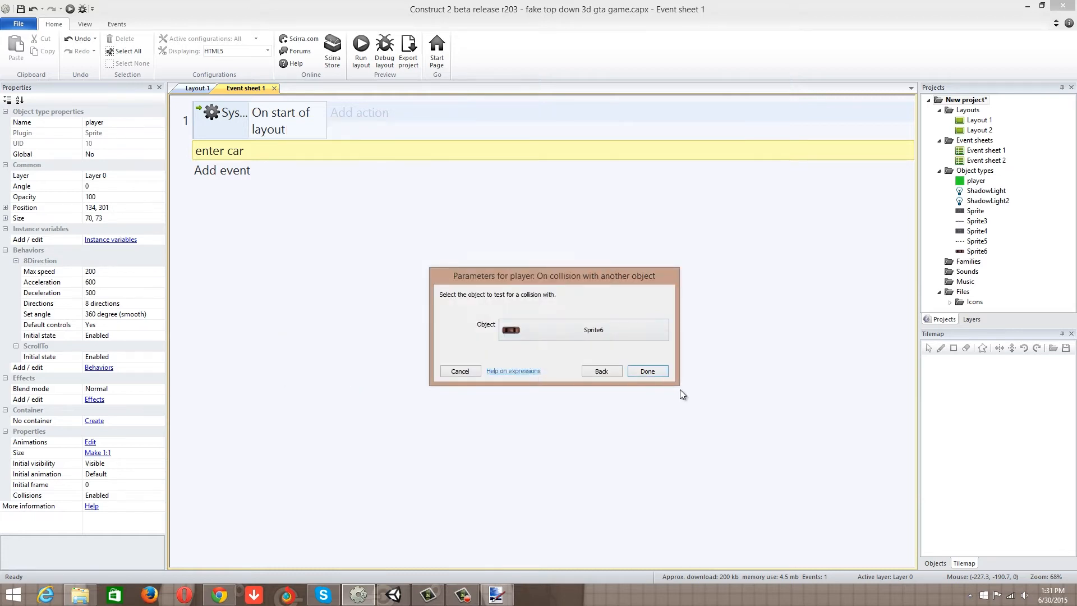
{"action": "left_click", "coordinate": [654, 375]}
Add the Pin behavior to the player sprite in Layout 1.
{"action": "left_click", "coordinate": [351, 171]}
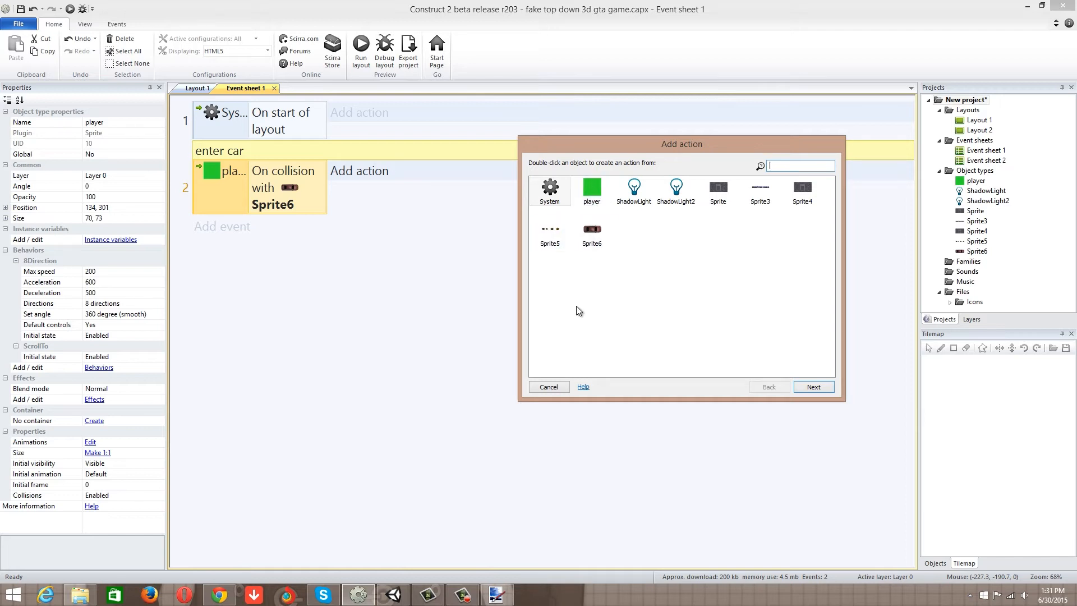
{"action": "left_click", "coordinate": [549, 387]}
{"action": "left_click", "coordinate": [199, 88]}
{"action": "left_click", "coordinate": [751, 193]}
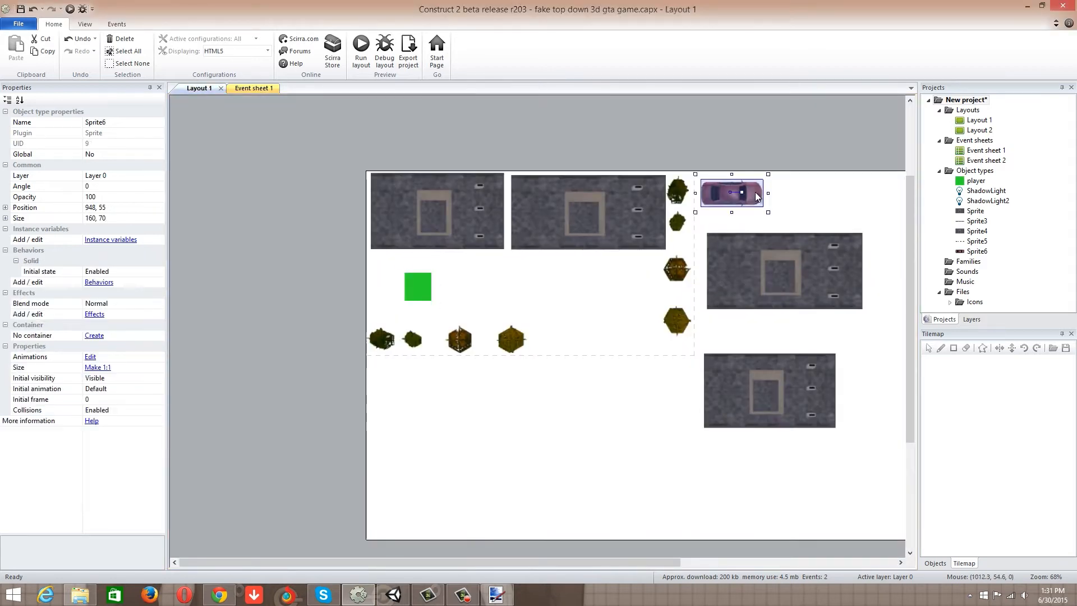
{"action": "left_click", "coordinate": [425, 281]}
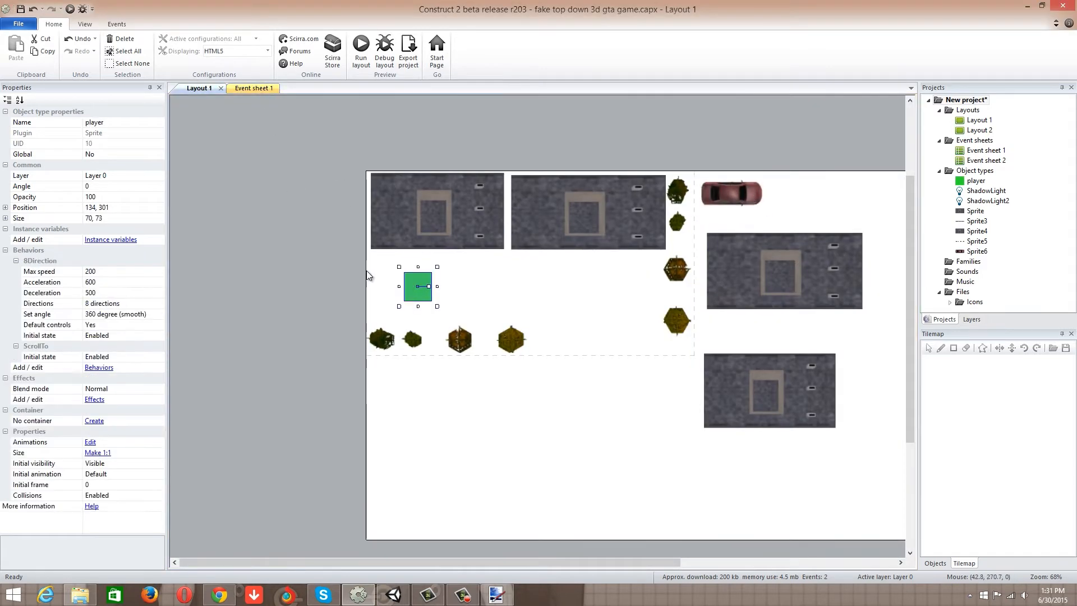
{"action": "left_click", "coordinate": [99, 368]}
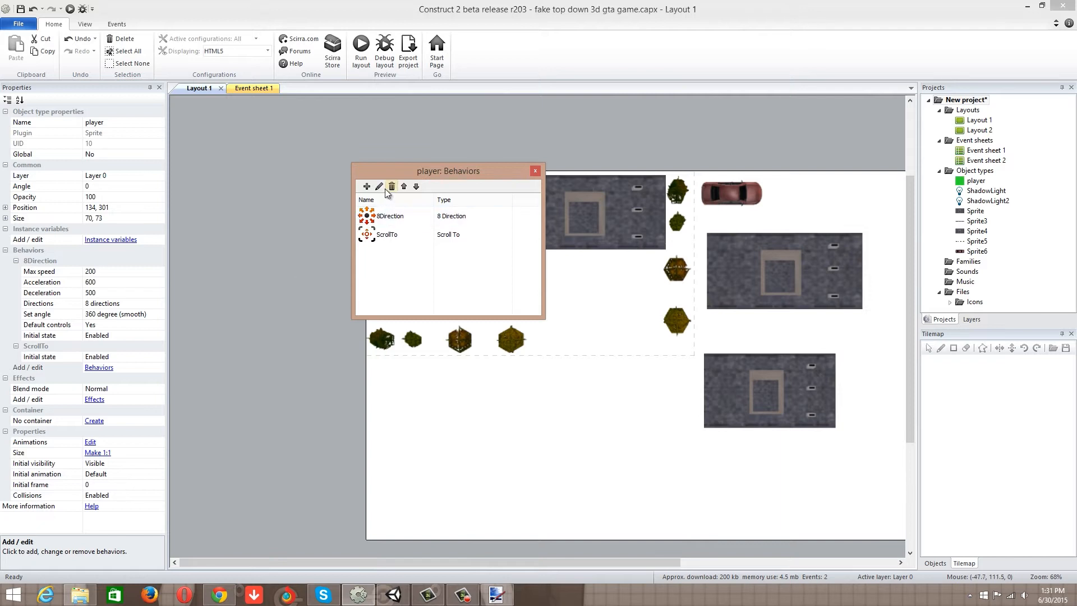
{"action": "left_click", "coordinate": [366, 186]}
{"action": "left_click_drag", "start_coordinate": [571, 237], "coordinate": [566, 282]}
{"action": "double_click", "coordinate": [428, 197]}
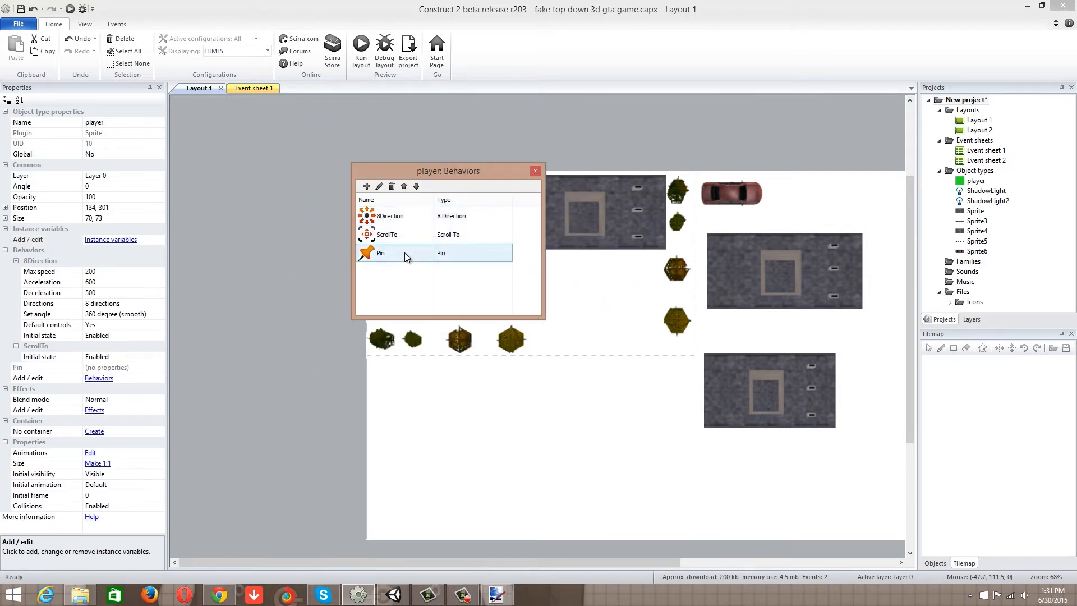
{"action": "left_click", "coordinate": [535, 171]}
Add an action to the collision event in Event sheet 1 that pins player to Sprite6 in Position & angle mode.
{"action": "left_click", "coordinate": [252, 88]}
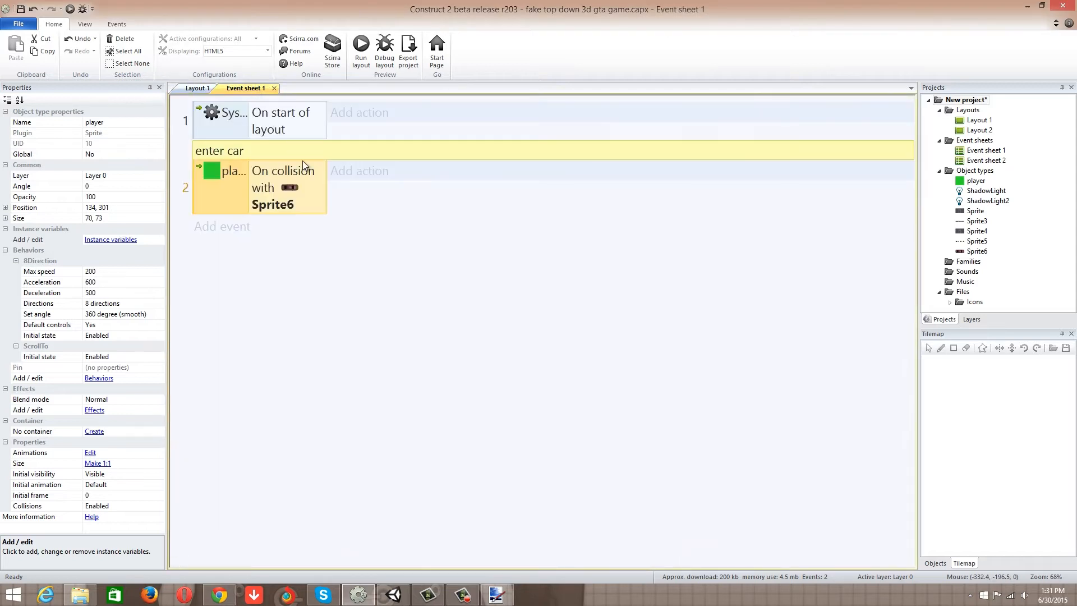
{"action": "left_click", "coordinate": [348, 173]}
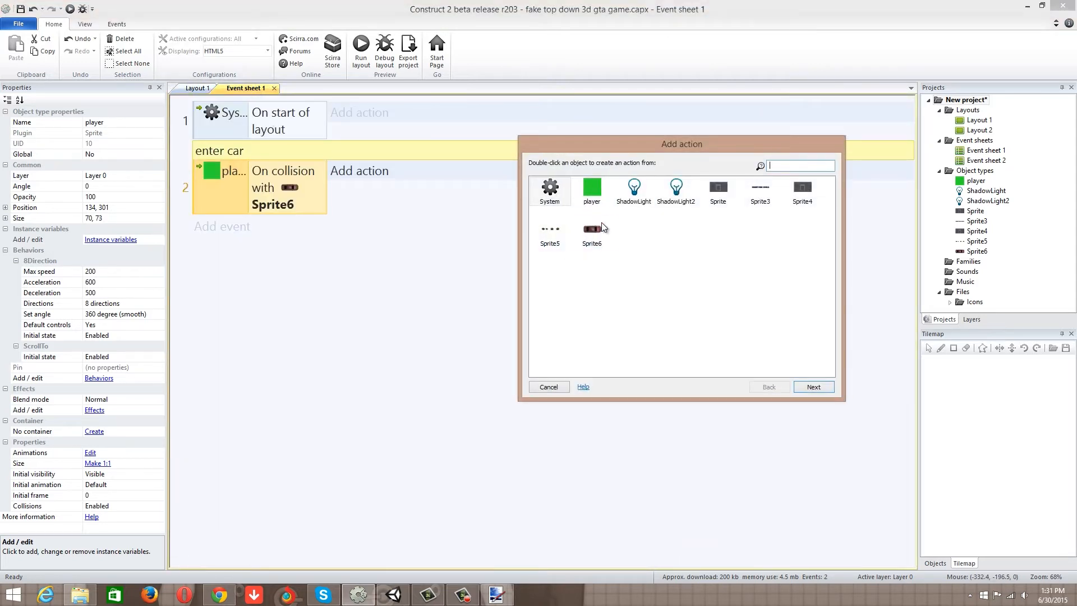
{"action": "double_click", "coordinate": [590, 194]}
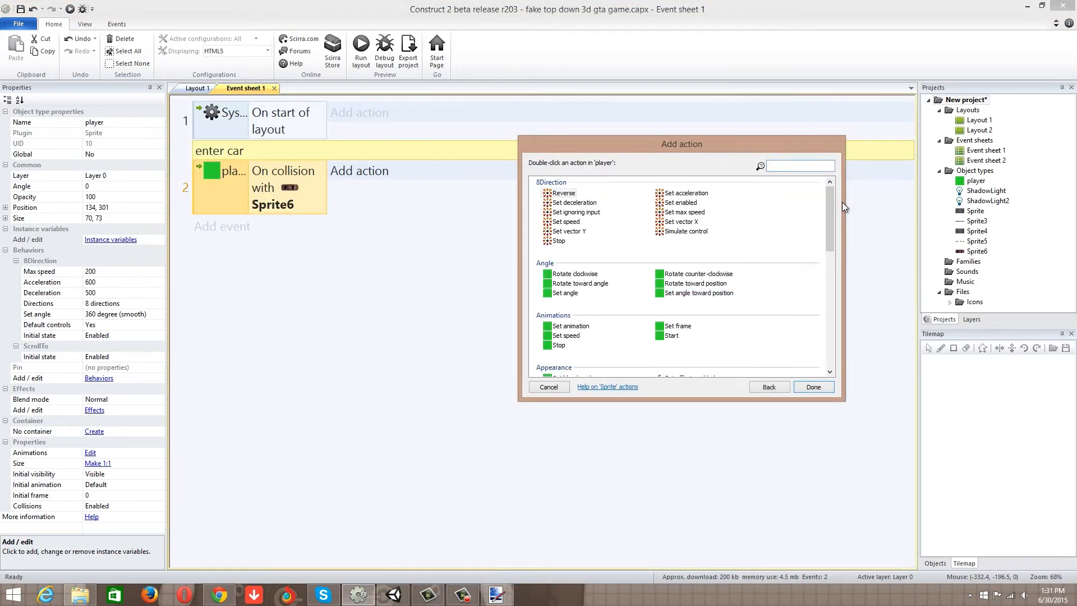
{"action": "scroll", "coordinate": [834, 217], "scroll_direction": "down", "scroll_amount": 3}
{"action": "scroll", "coordinate": [834, 217], "scroll_direction": "down", "scroll_amount": 3}
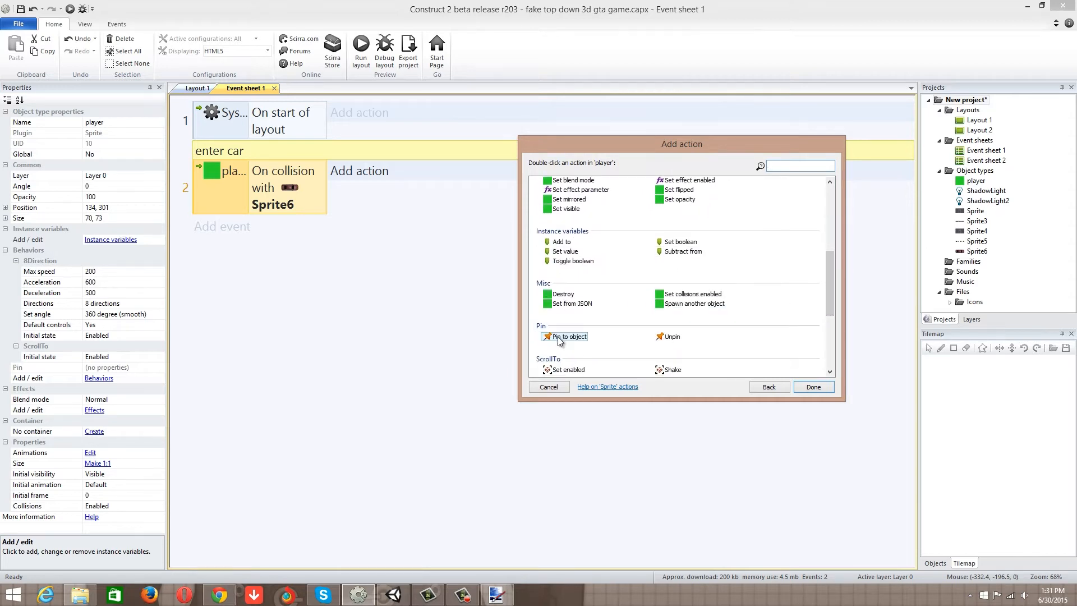
{"action": "double_click", "coordinate": [576, 333]}
{"action": "left_click", "coordinate": [588, 324]}
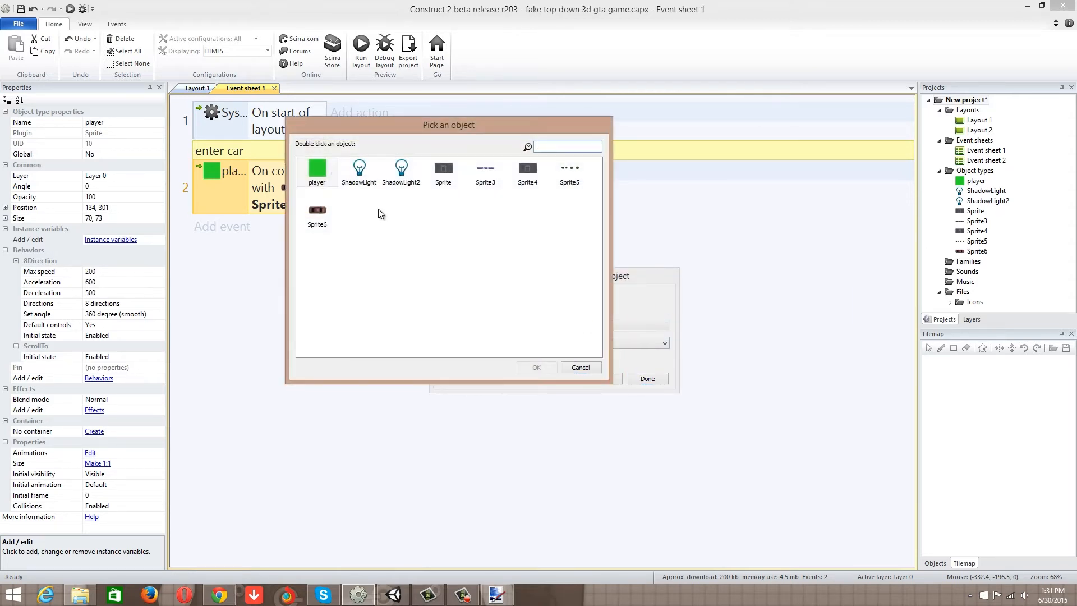
{"action": "double_click", "coordinate": [317, 210]}
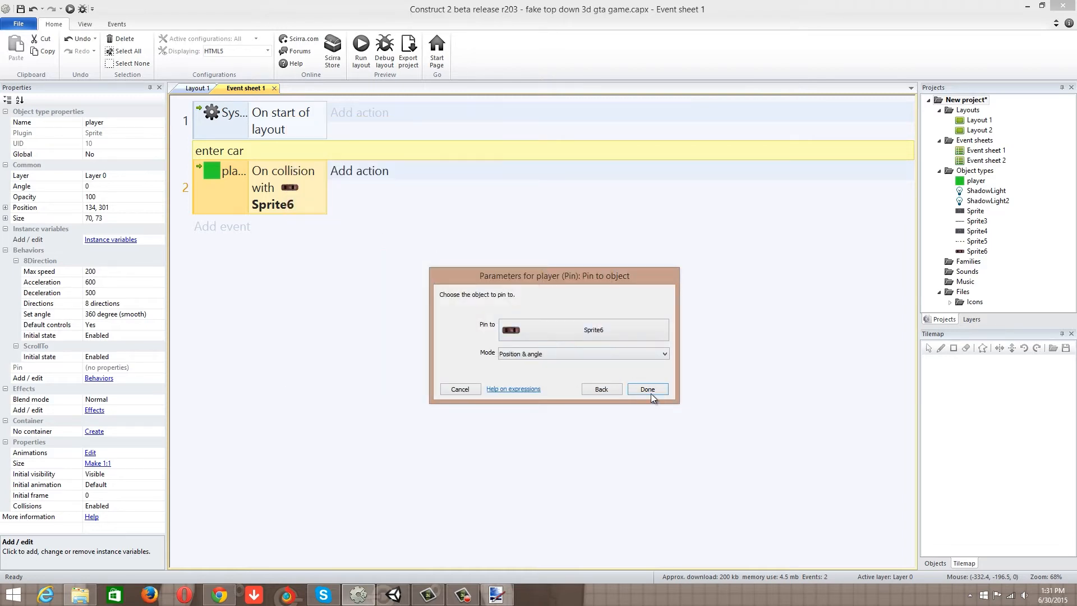
{"action": "left_click", "coordinate": [650, 392]}
Add an action to the collision event that moves Sprite6 to layer 0.
{"action": "left_click", "coordinate": [197, 88]}
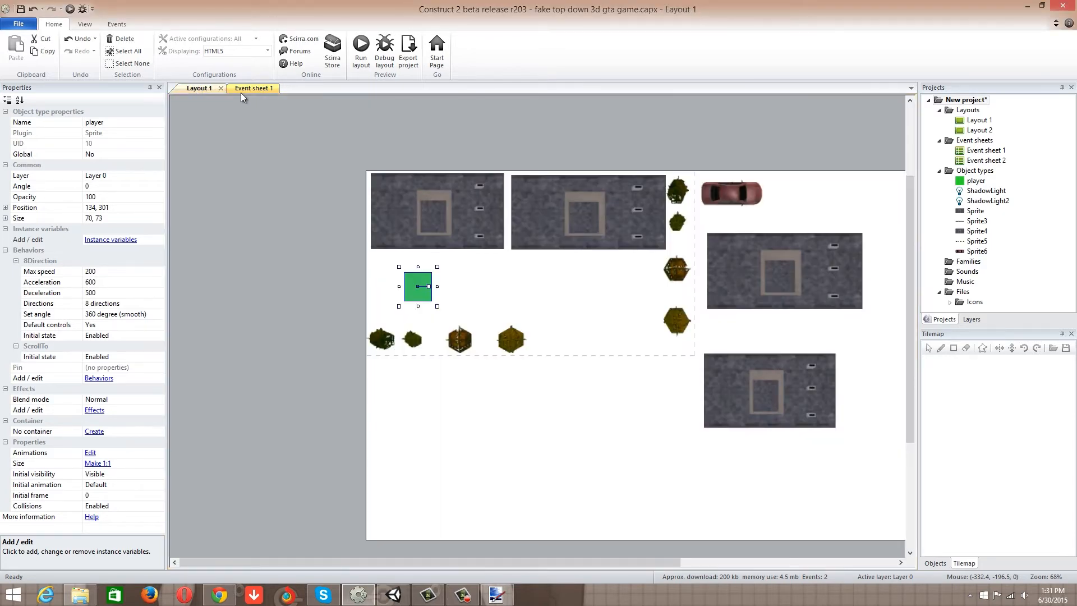
{"action": "left_click", "coordinate": [247, 88]}
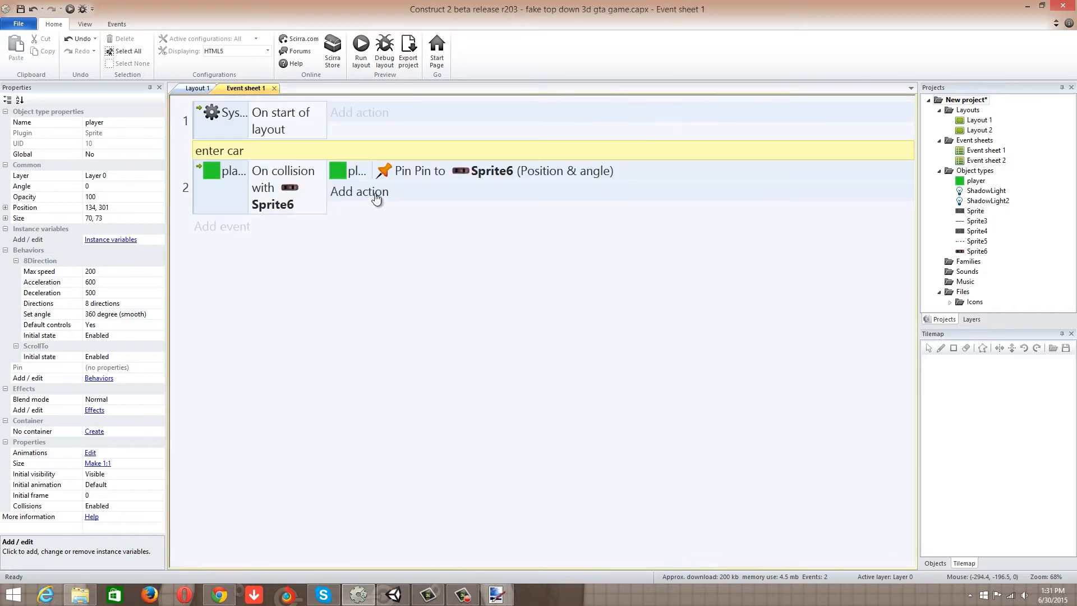
{"action": "left_click", "coordinate": [376, 192]}
{"action": "left_click", "coordinate": [592, 232]}
{"action": "double_click", "coordinate": [595, 233]}
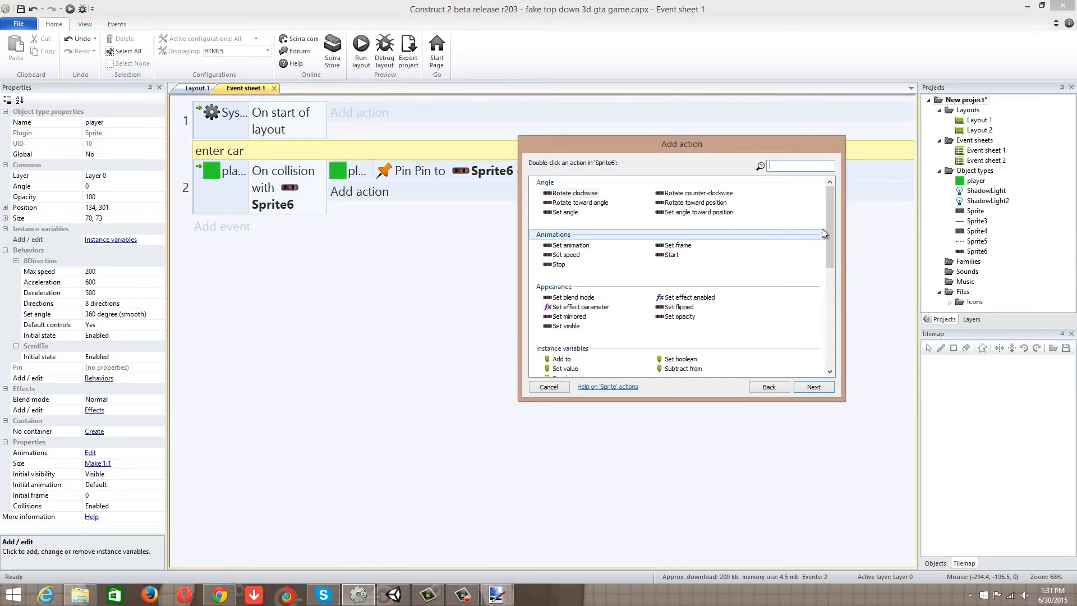
{"action": "scroll", "coordinate": [838, 262], "scroll_direction": "down", "scroll_amount": 5}
{"action": "scroll", "coordinate": [838, 262], "scroll_direction": "down", "scroll_amount": 3}
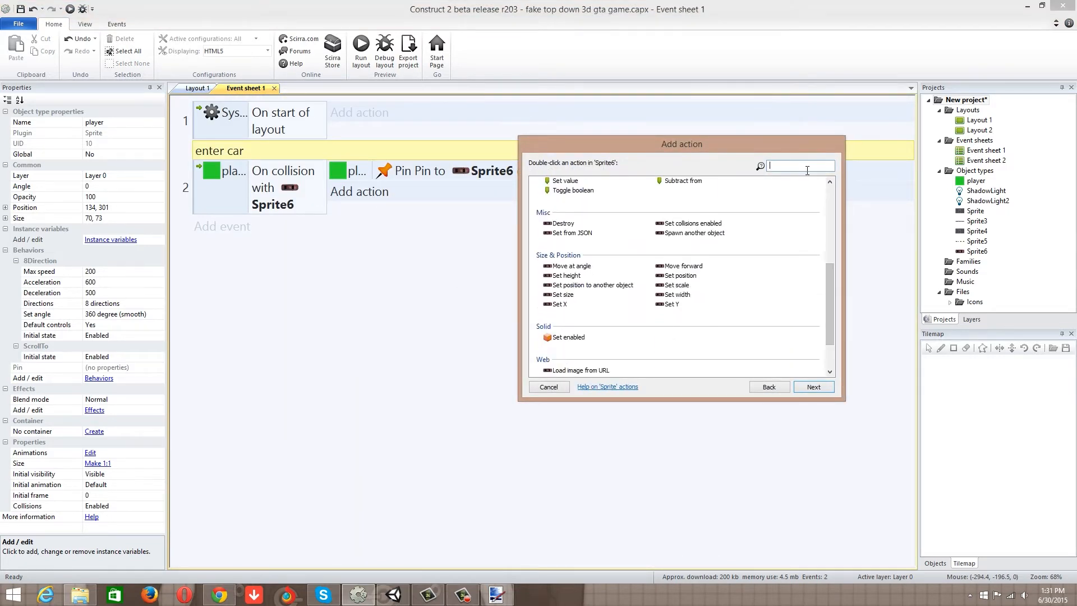
{"action": "left_click", "coordinate": [807, 166]}
{"action": "type", "text": "layer"}
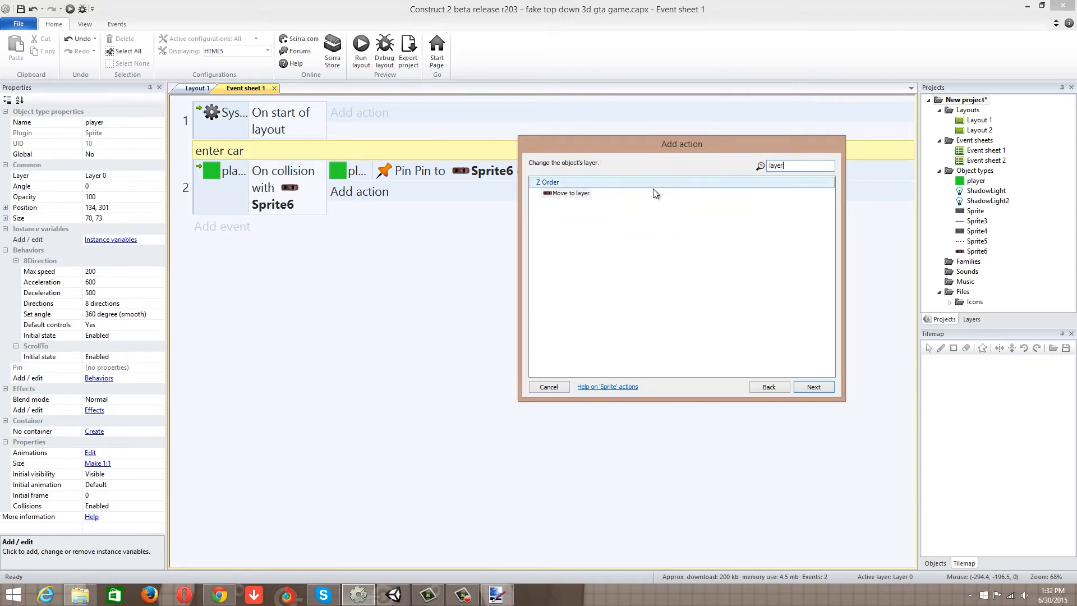
{"action": "double_click", "coordinate": [567, 193]}
{"action": "left_click", "coordinate": [645, 365]}
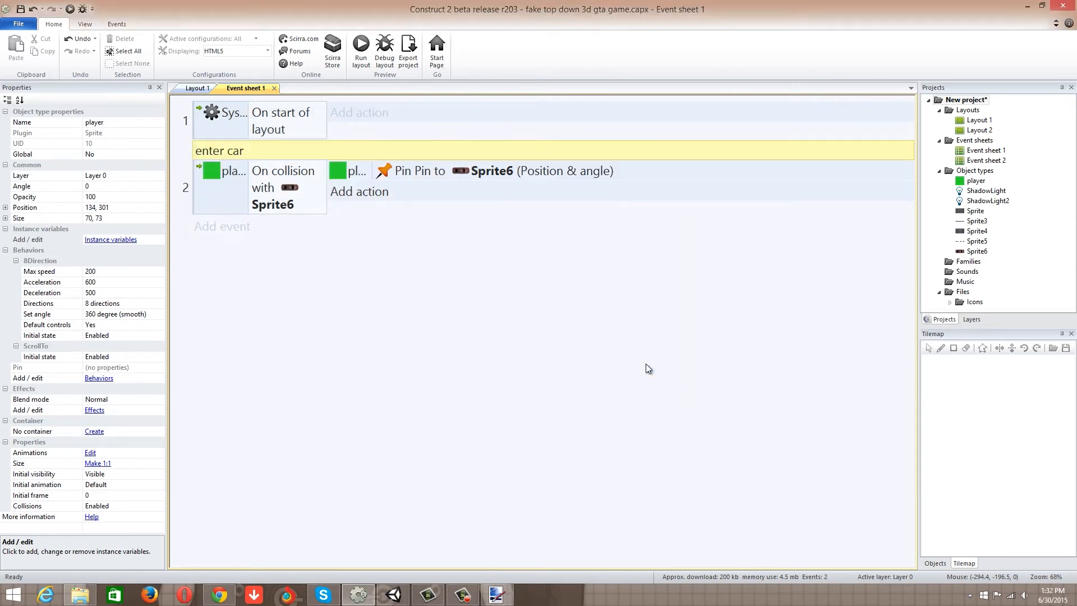
Add a Move to top of layer action for Sprite6 to the collision event.
{"action": "left_click", "coordinate": [391, 219]}
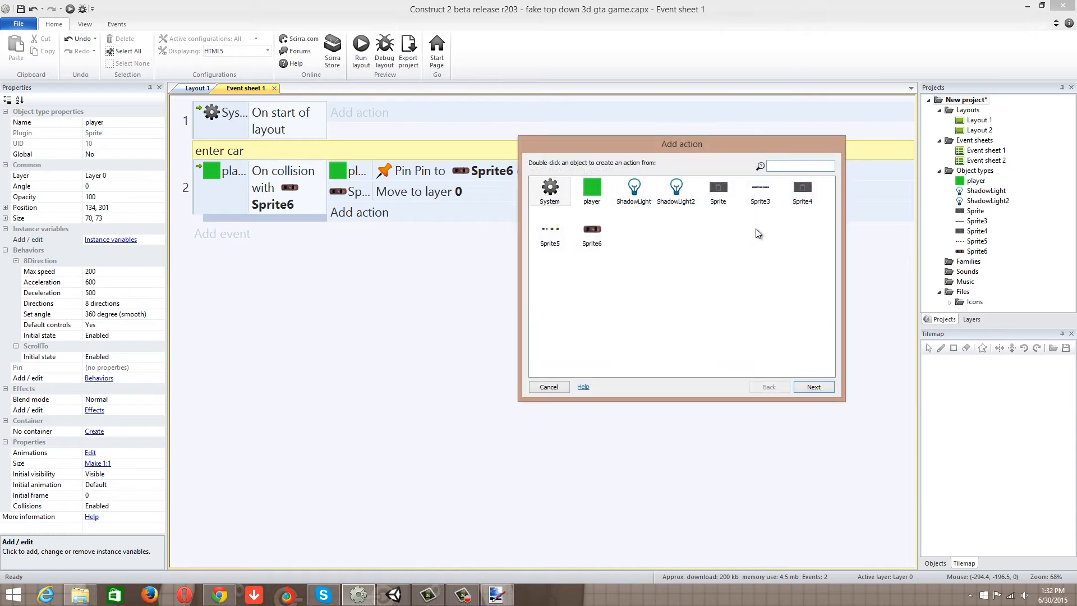
{"action": "double_click", "coordinate": [587, 230]}
{"action": "left_click_drag", "start_coordinate": [830, 229], "coordinate": [842, 371]}
{"action": "double_click", "coordinate": [692, 361]}
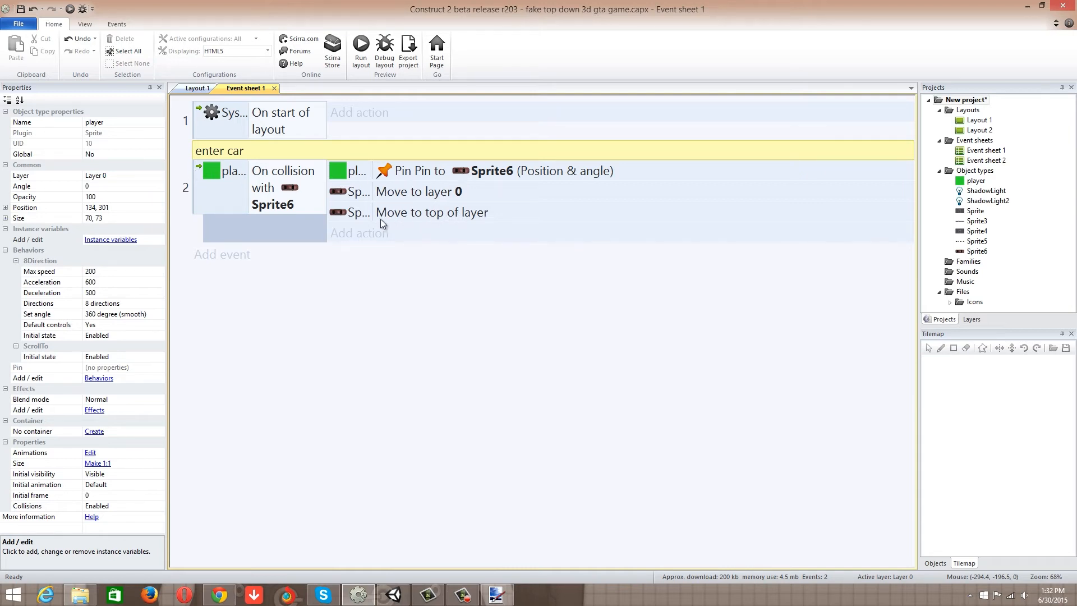
Delete the Move to layer 0 action from the collision event and return to Layout 1.
{"action": "left_click", "coordinate": [363, 198]}
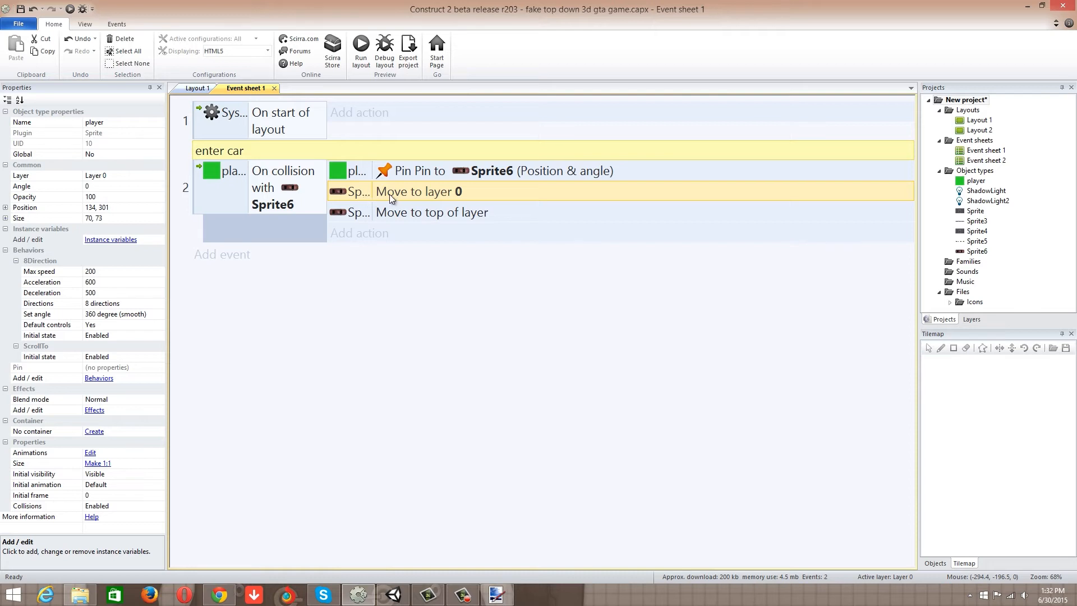
{"action": "key", "text": "Delete"}
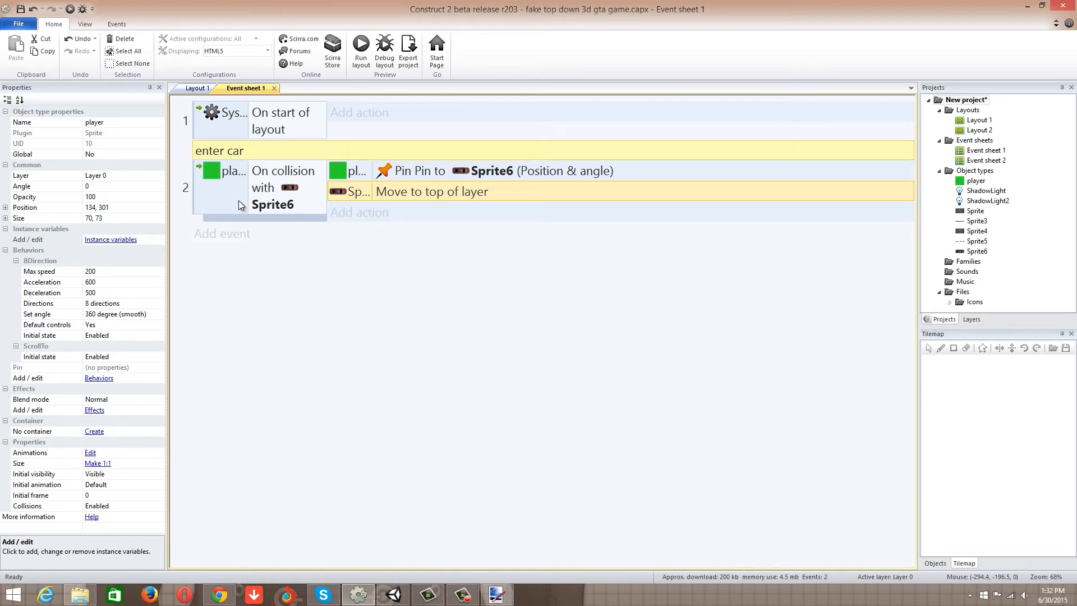
{"action": "left_click", "coordinate": [197, 88]}
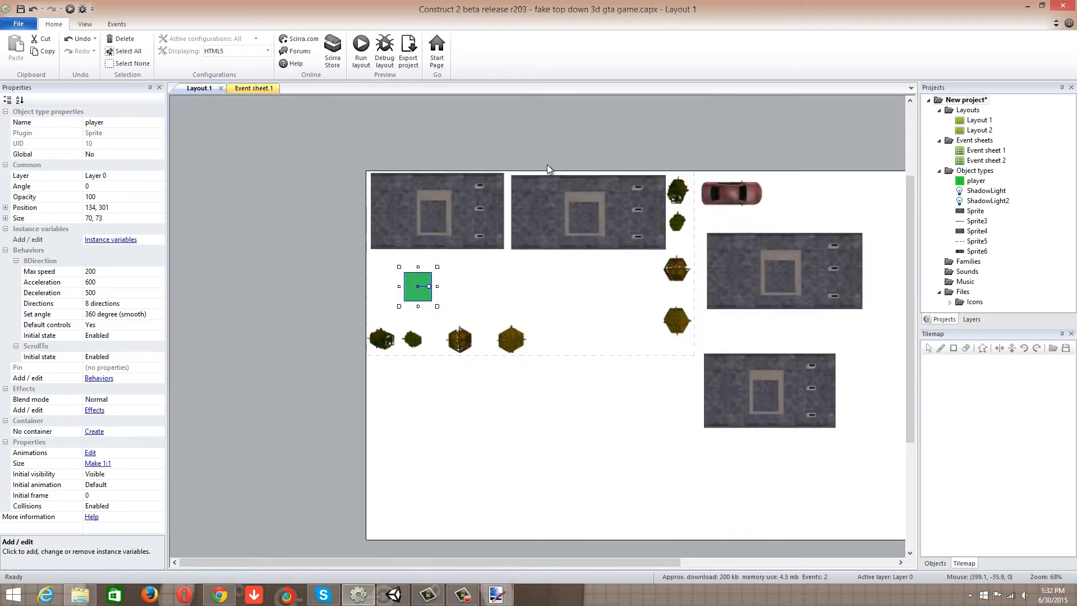
{"action": "left_click", "coordinate": [718, 193]}
{"action": "left_click", "coordinate": [256, 89]}
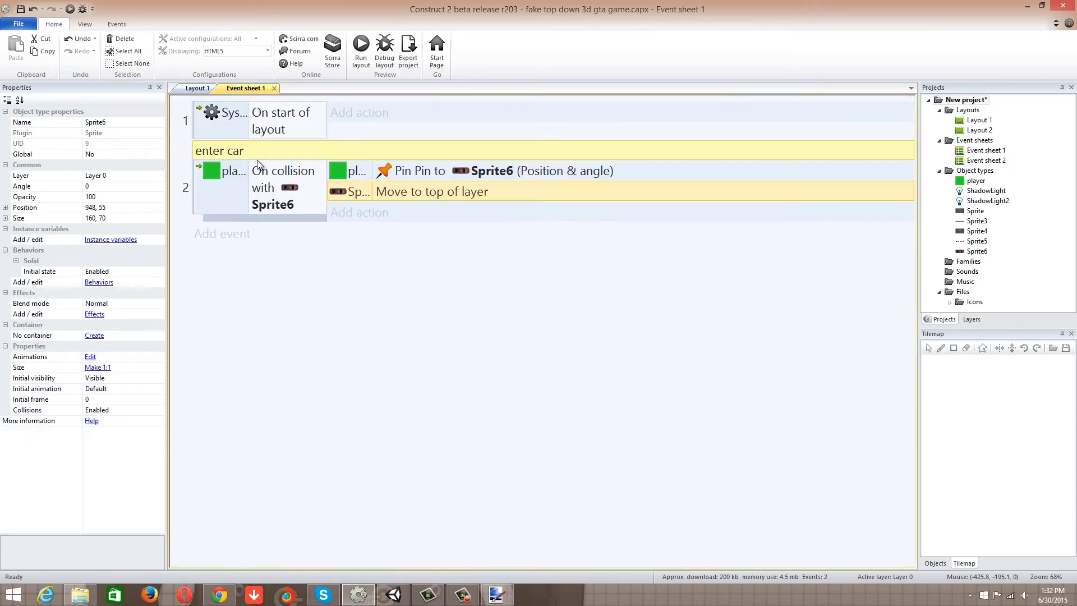
{"action": "left_click", "coordinate": [248, 237]}
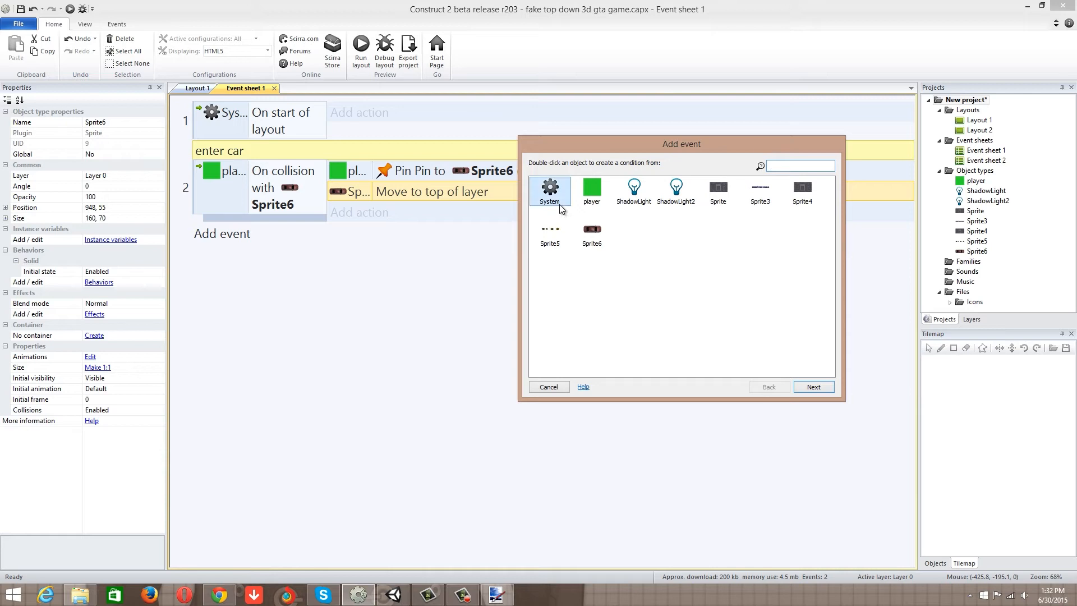
{"action": "left_click", "coordinate": [592, 231]}
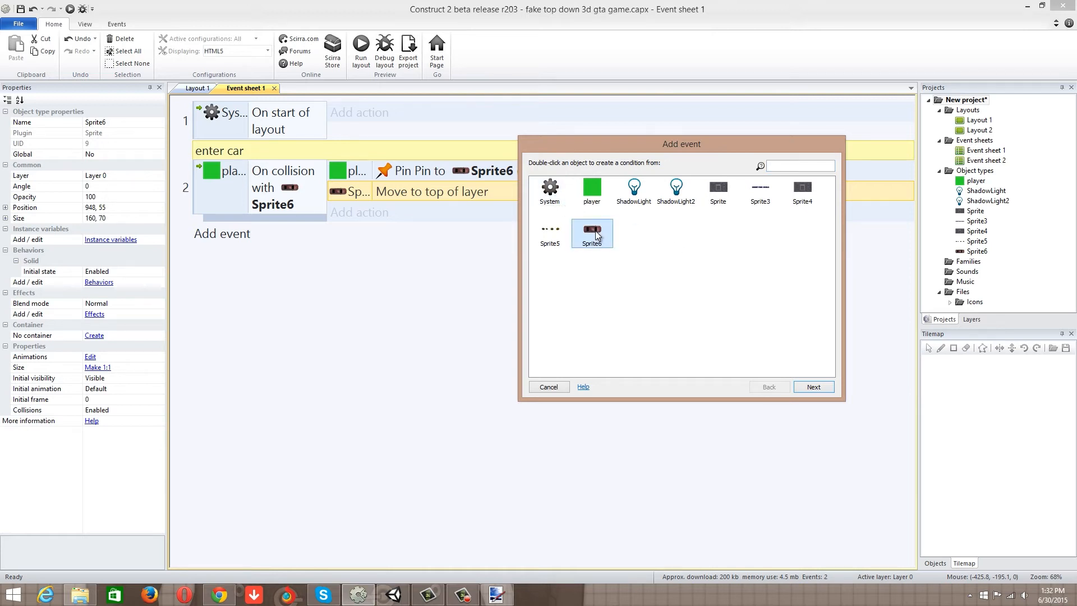
{"action": "left_click", "coordinate": [549, 386]}
{"action": "left_click", "coordinate": [198, 88]}
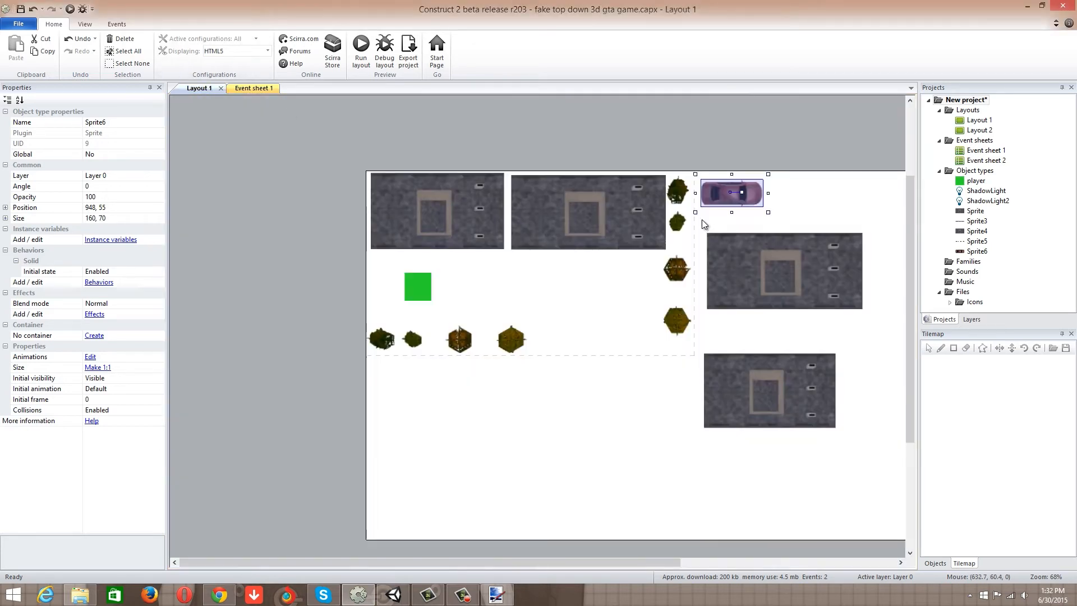
Add the Car movement behavior to the car sprite Sprite6.
{"action": "left_click", "coordinate": [106, 283]}
{"action": "left_click", "coordinate": [367, 187]}
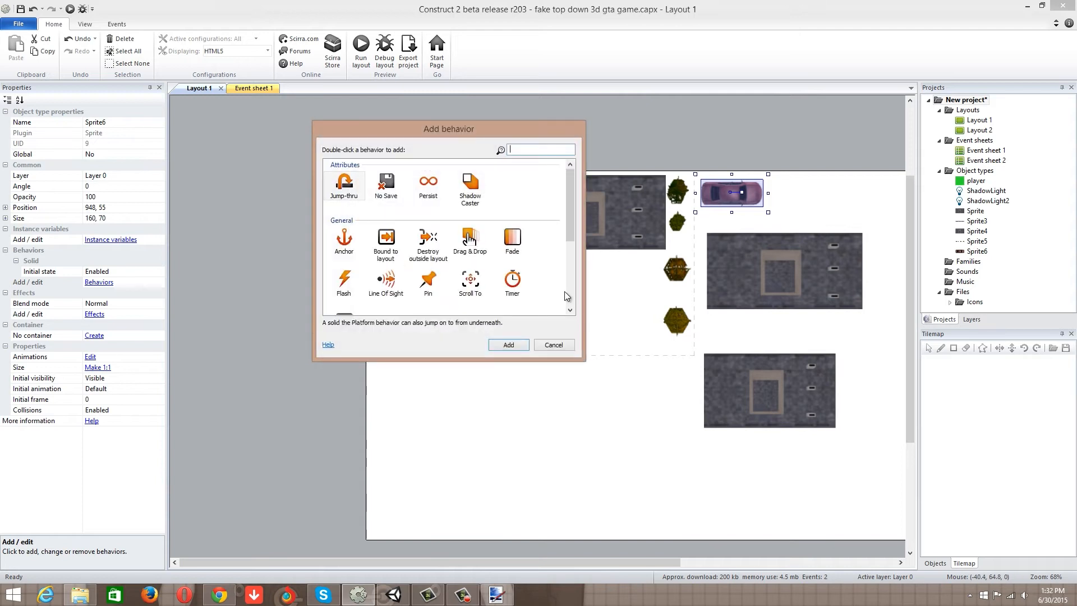
{"action": "left_click_drag", "start_coordinate": [567, 231], "coordinate": [571, 299]}
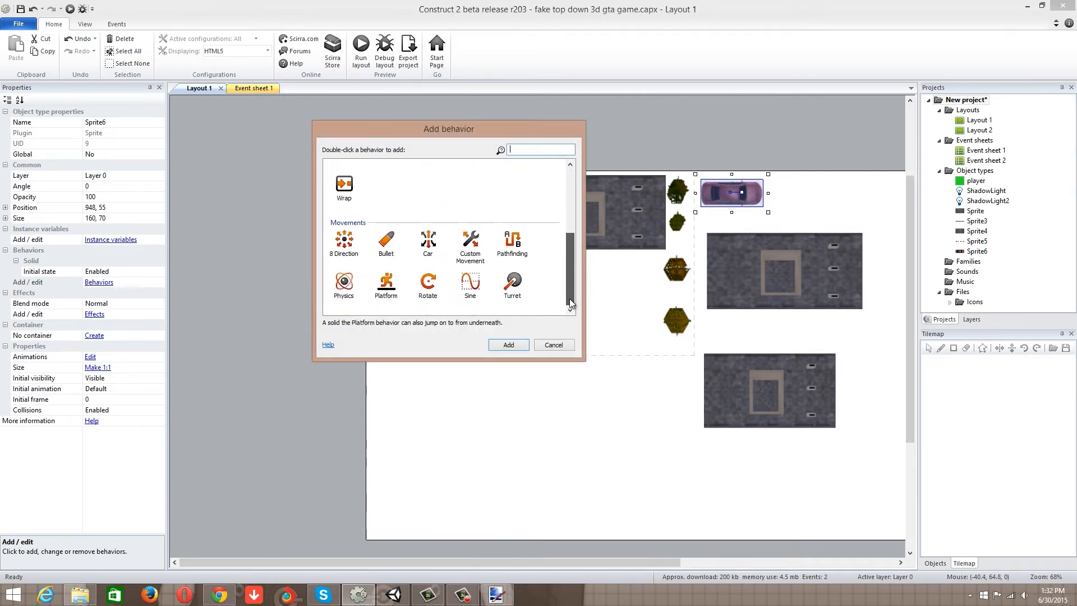
{"action": "double_click", "coordinate": [428, 241]}
{"action": "left_click", "coordinate": [536, 171]}
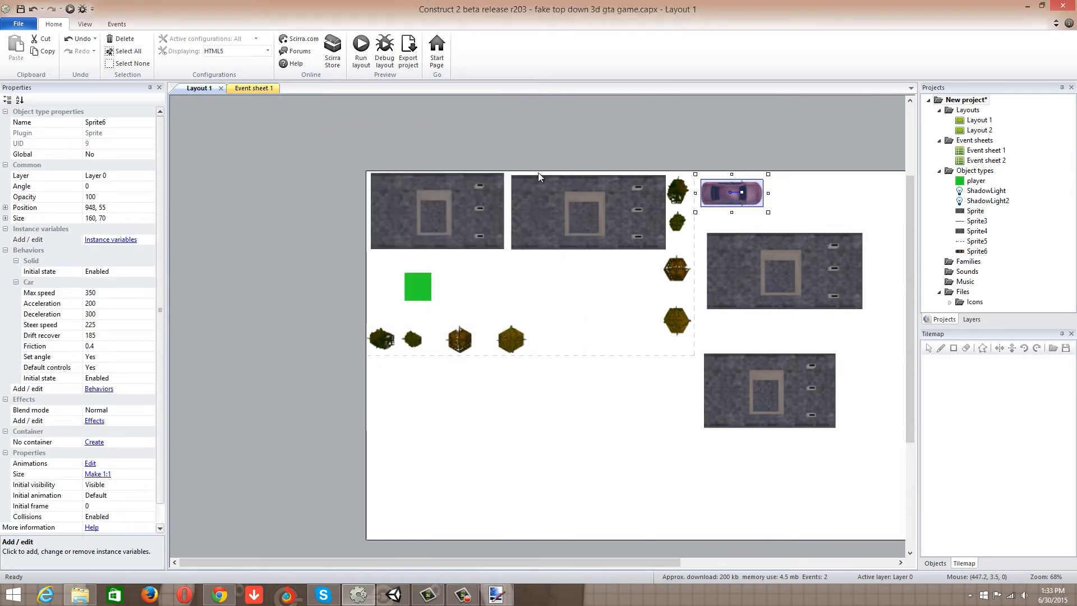
Add a new System On start of layout event below the collision event in Event sheet 1.
{"action": "left_click", "coordinate": [250, 88]}
{"action": "left_click", "coordinate": [218, 240]}
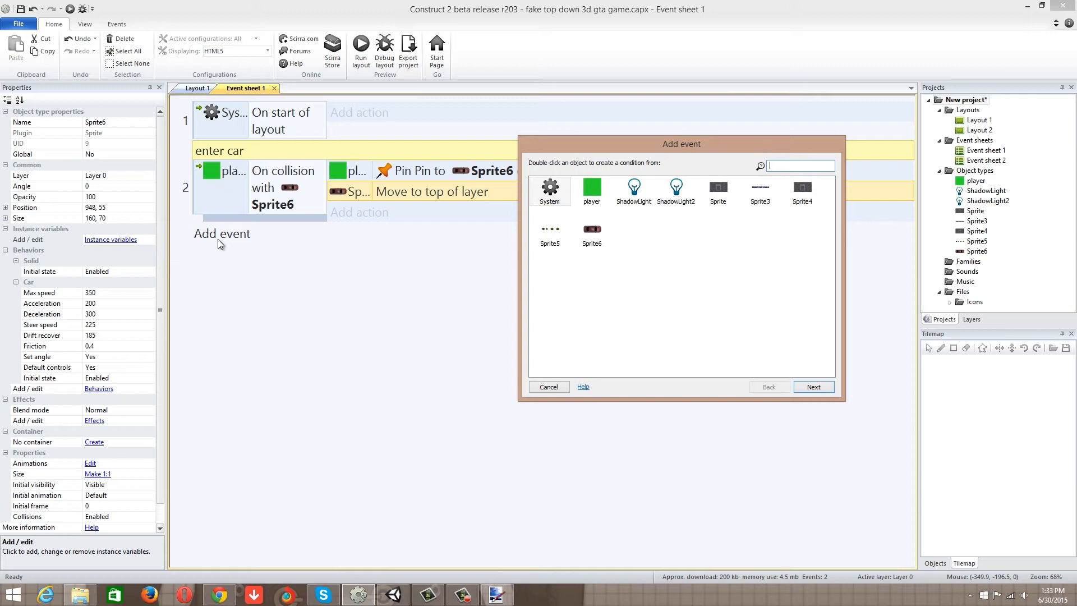
{"action": "double_click", "coordinate": [550, 191]}
{"action": "scroll", "coordinate": [795, 211], "scroll_direction": "down", "scroll_amount": 5}
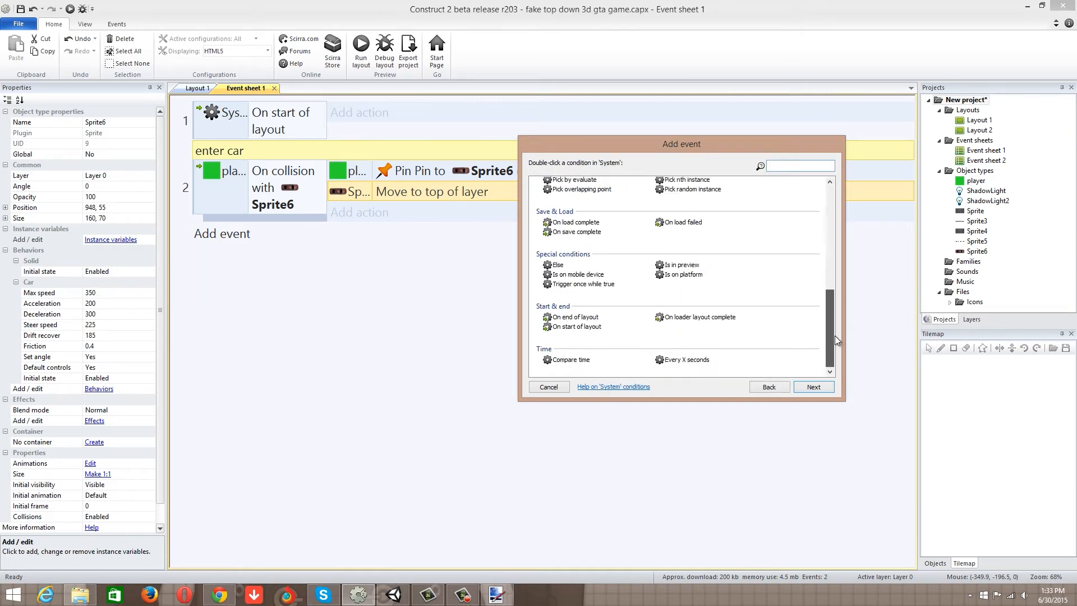
{"action": "type", "text": "st"}
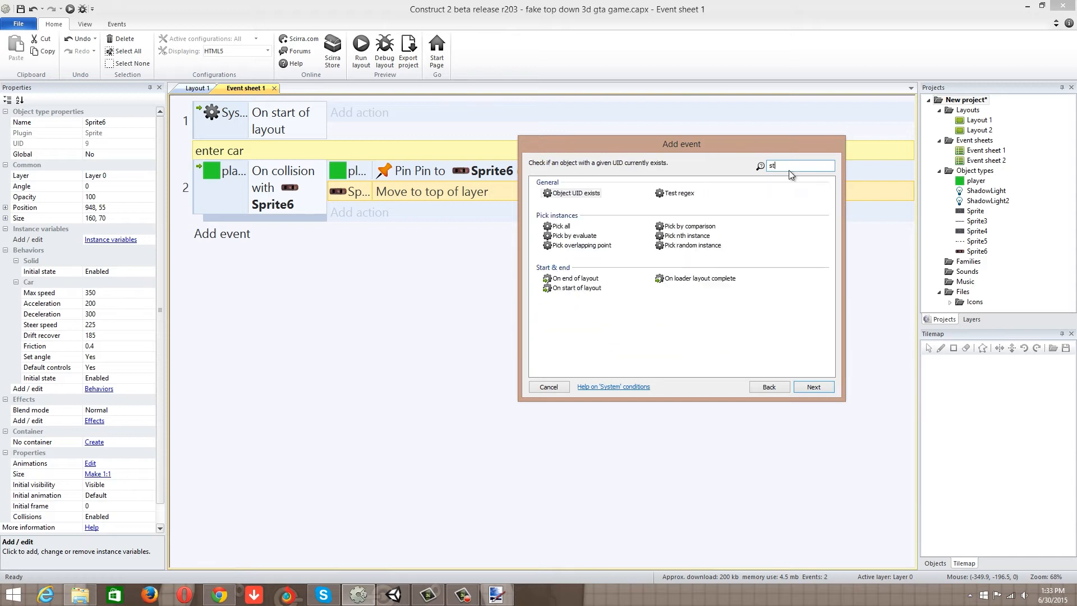
{"action": "double_click", "coordinate": [595, 288]}
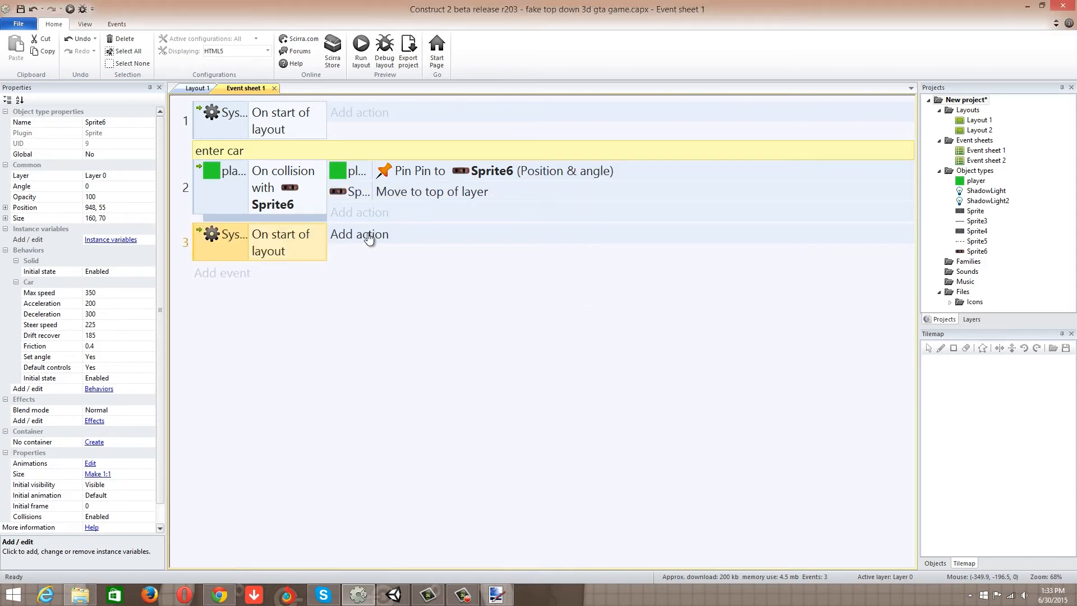
Add an action to the new On start of layout event that sets Sprite6's Car behavior to Disabled.
{"action": "left_click", "coordinate": [365, 236]}
{"action": "double_click", "coordinate": [580, 238]}
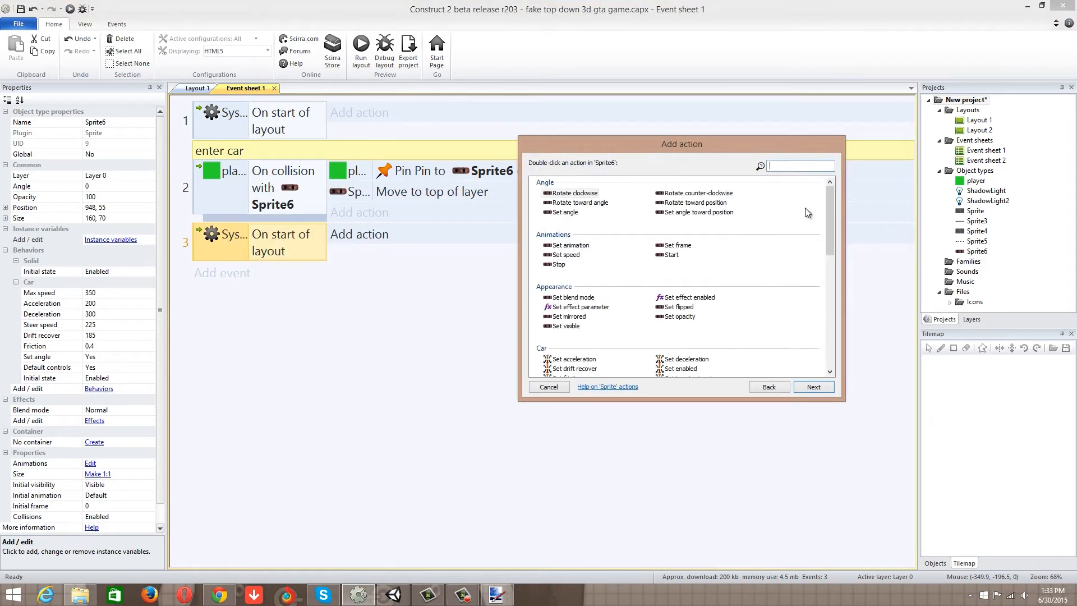
{"action": "left_click_drag", "start_coordinate": [830, 221], "coordinate": [831, 255]}
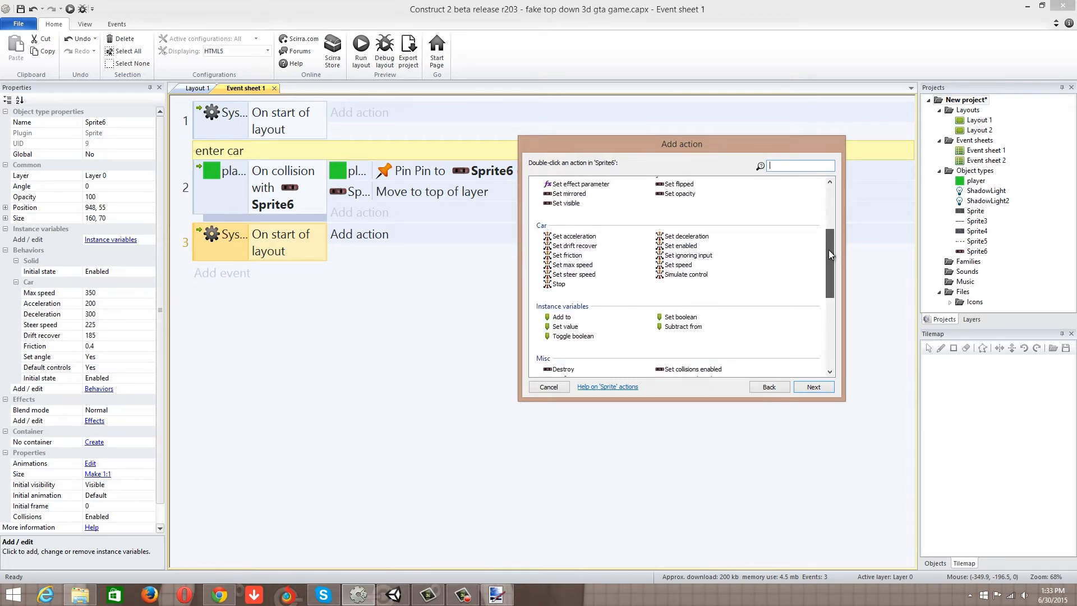
{"action": "double_click", "coordinate": [681, 245]}
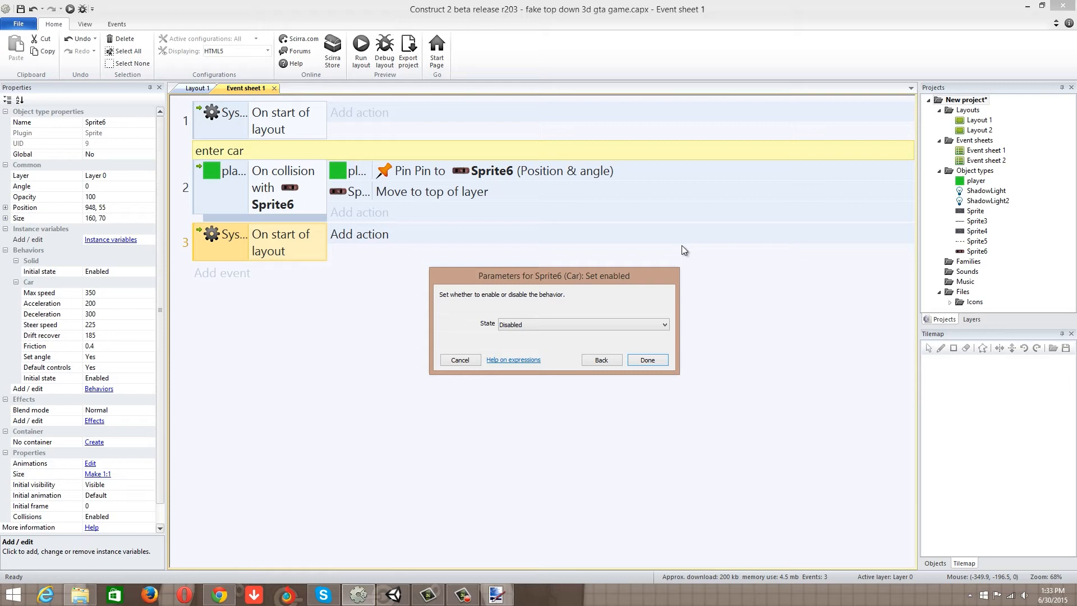
{"action": "left_click", "coordinate": [542, 327]}
{"action": "left_click", "coordinate": [540, 348]}
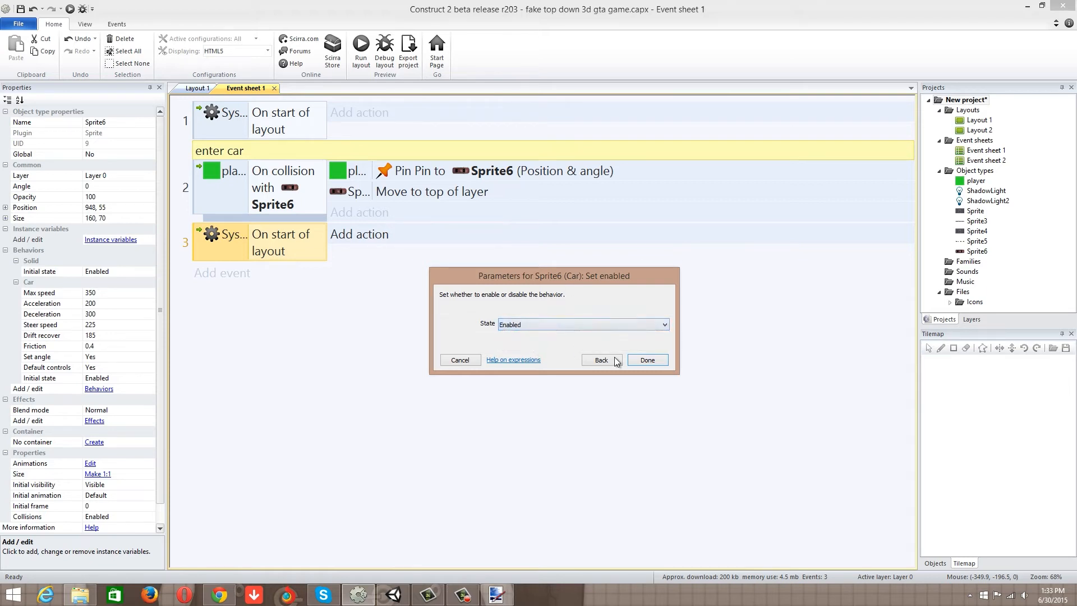
{"action": "left_click", "coordinate": [563, 327]}
{"action": "left_click", "coordinate": [540, 338]}
{"action": "left_click", "coordinate": [637, 359]}
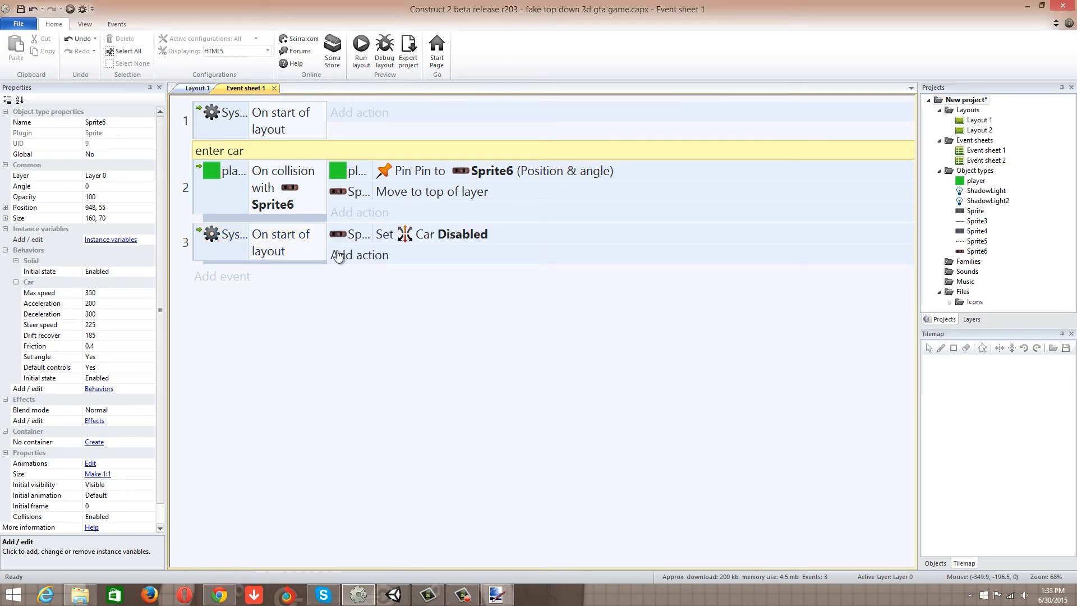
Add an action to the player collision event that sets Sprite6's Car behavior to Enabled.
{"action": "left_click", "coordinate": [359, 213]}
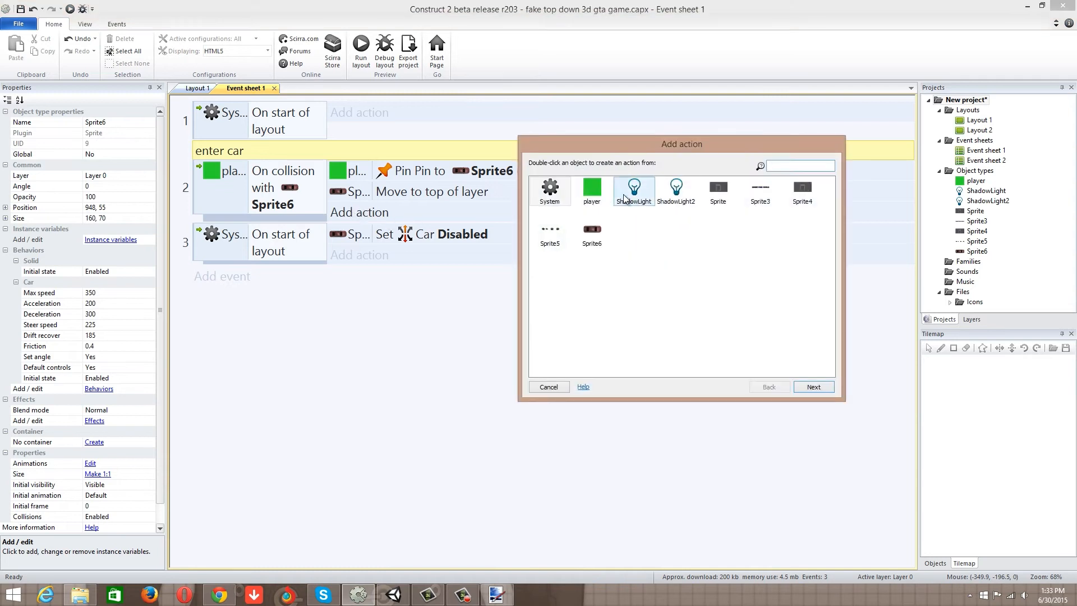
{"action": "double_click", "coordinate": [593, 234]}
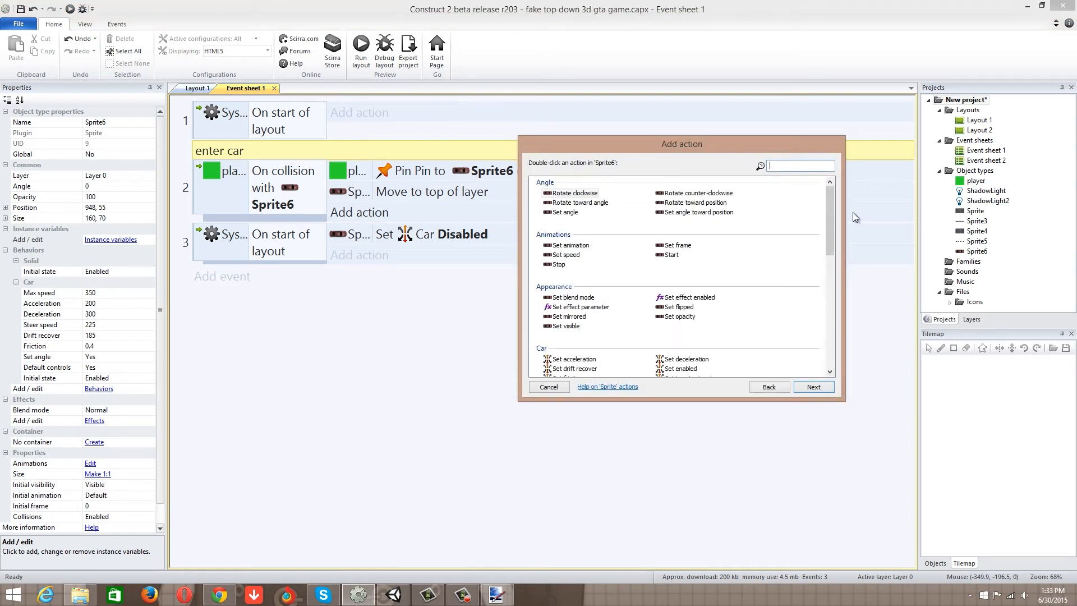
{"action": "left_click_drag", "start_coordinate": [832, 230], "coordinate": [832, 269]}
{"action": "double_click", "coordinate": [682, 245]}
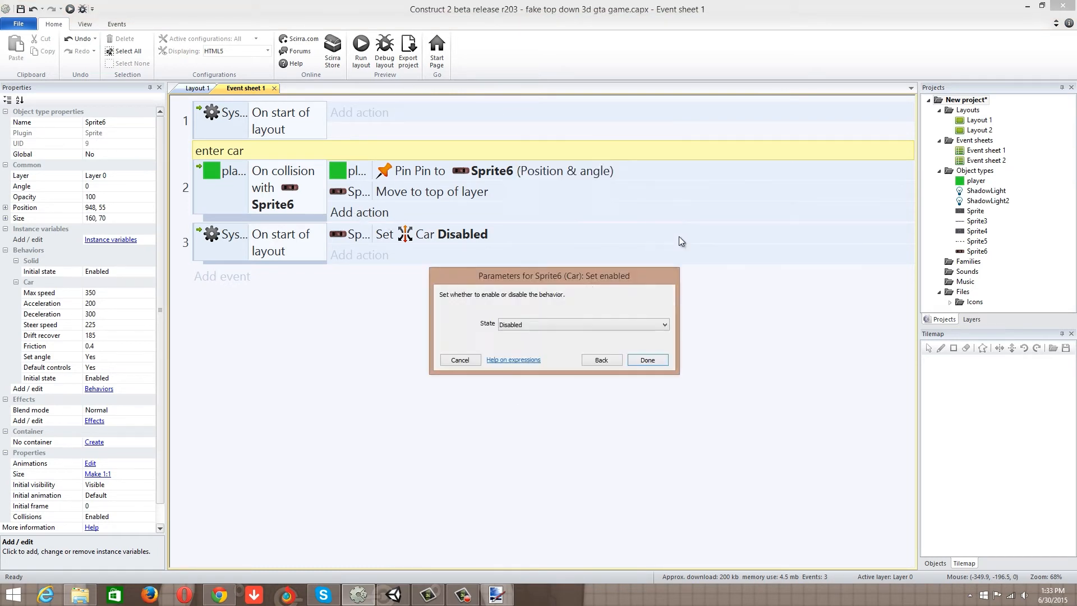
{"action": "left_click", "coordinate": [527, 325]}
{"action": "left_click", "coordinate": [520, 346]}
{"action": "left_click", "coordinate": [648, 360]}
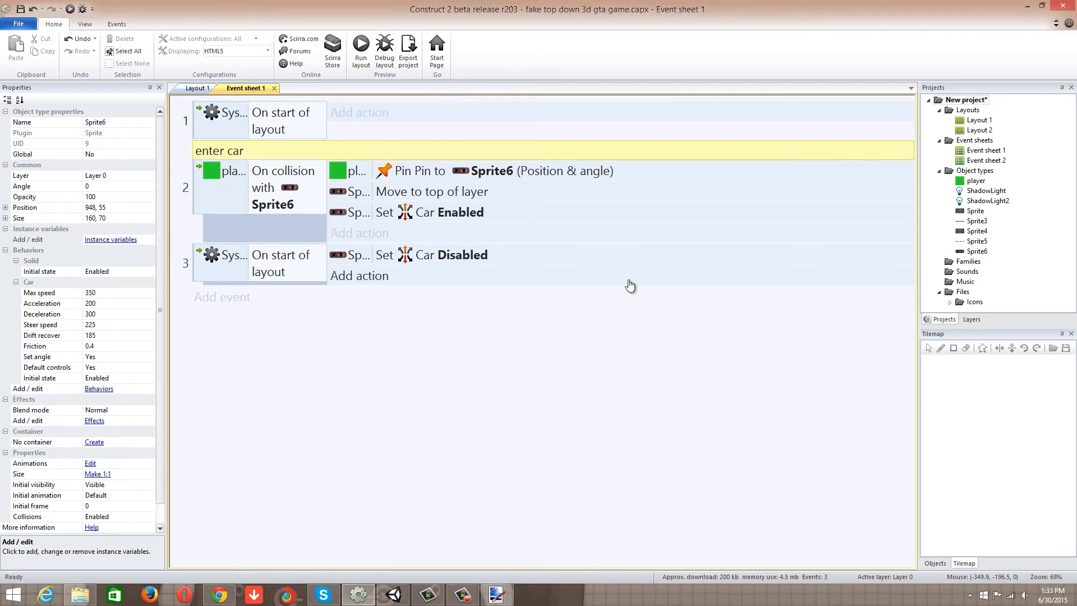
Preview the layout and steer the player around the buildings into the red car.
{"action": "key", "text": "F5"}
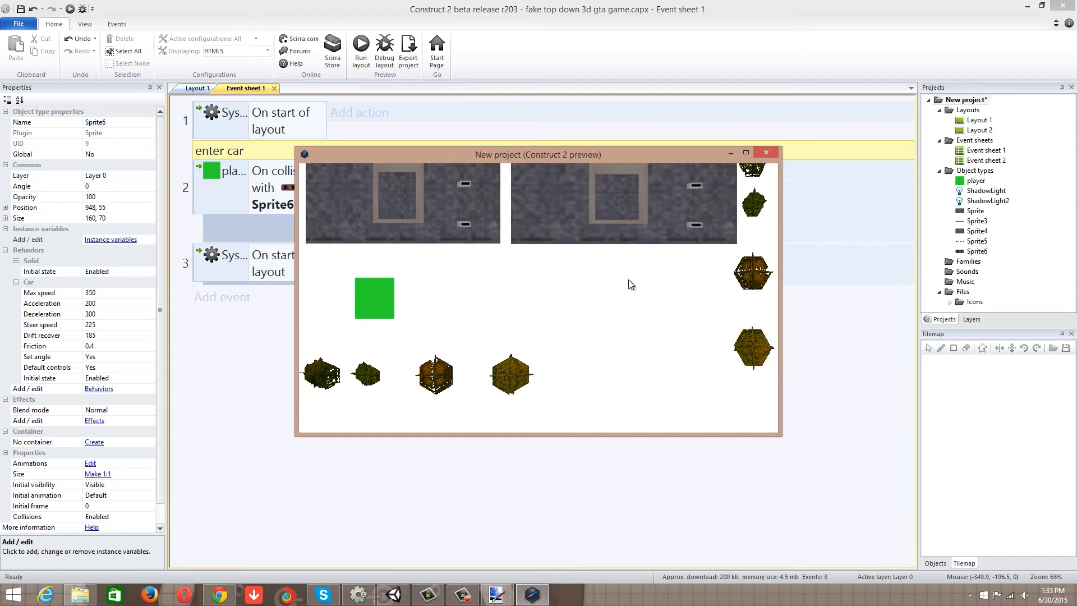
{"action": "key", "text": "Up"}
{"action": "key", "text": "Down"}
{"action": "key", "text": "Right"}
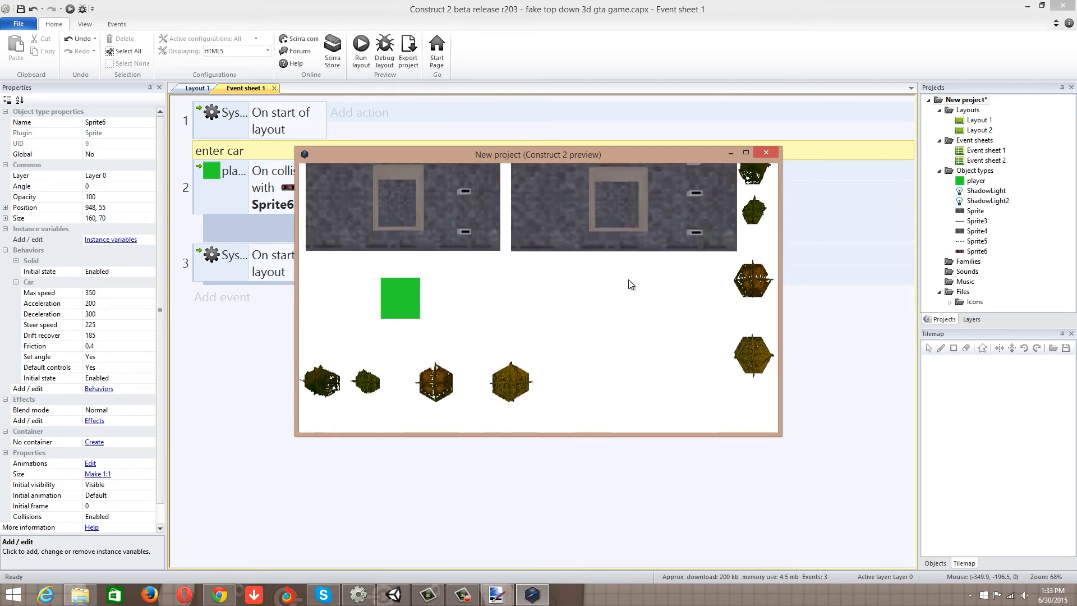
{"action": "key", "text": "Down"}
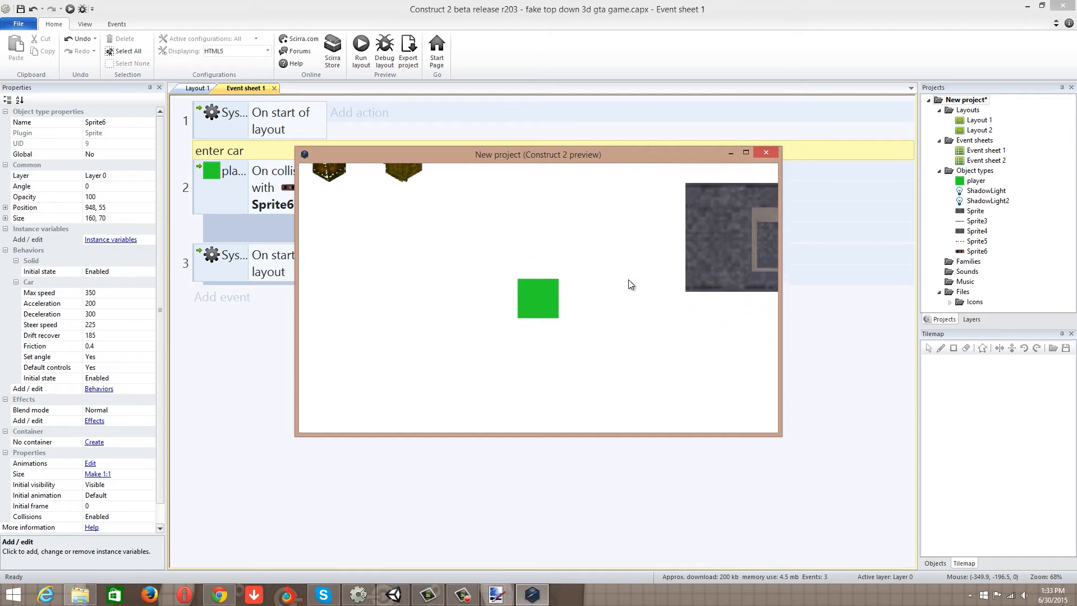
{"action": "key", "text": "Right"}
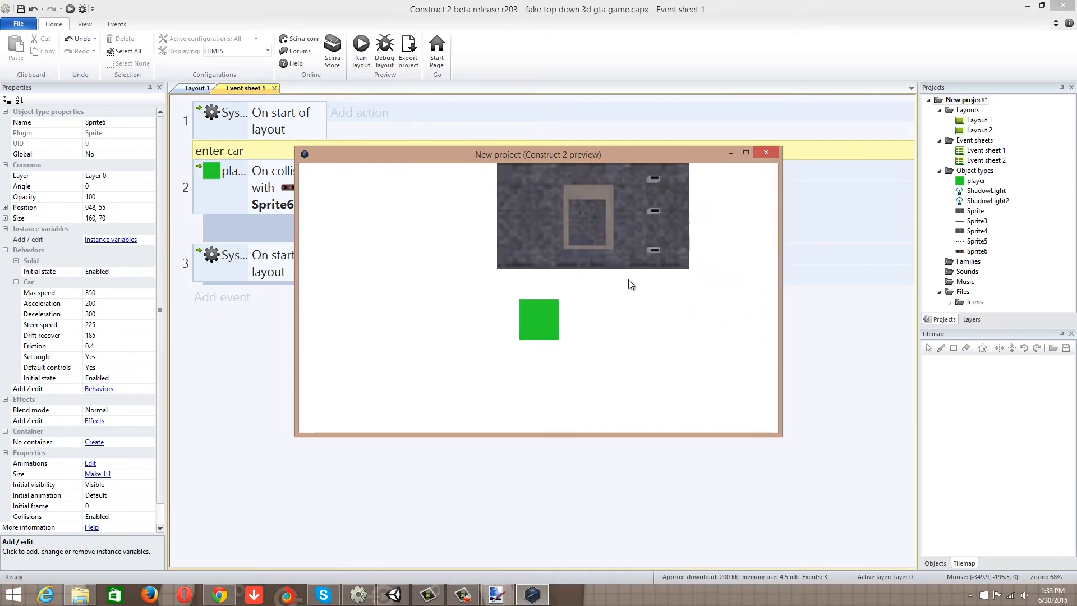
{"action": "key", "text": "Up"}
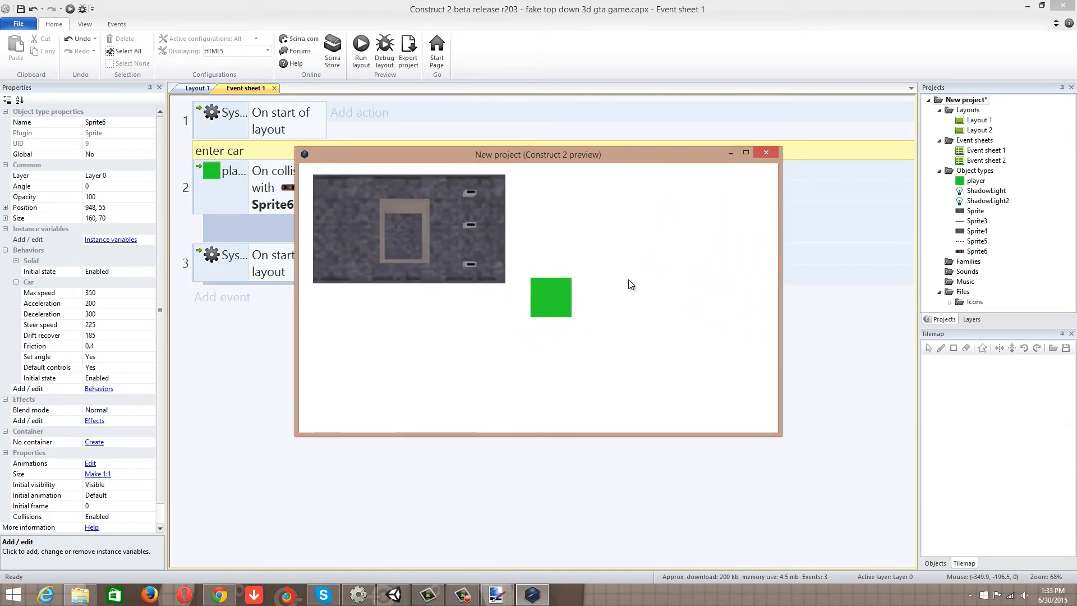
{"action": "key", "text": "Right"}
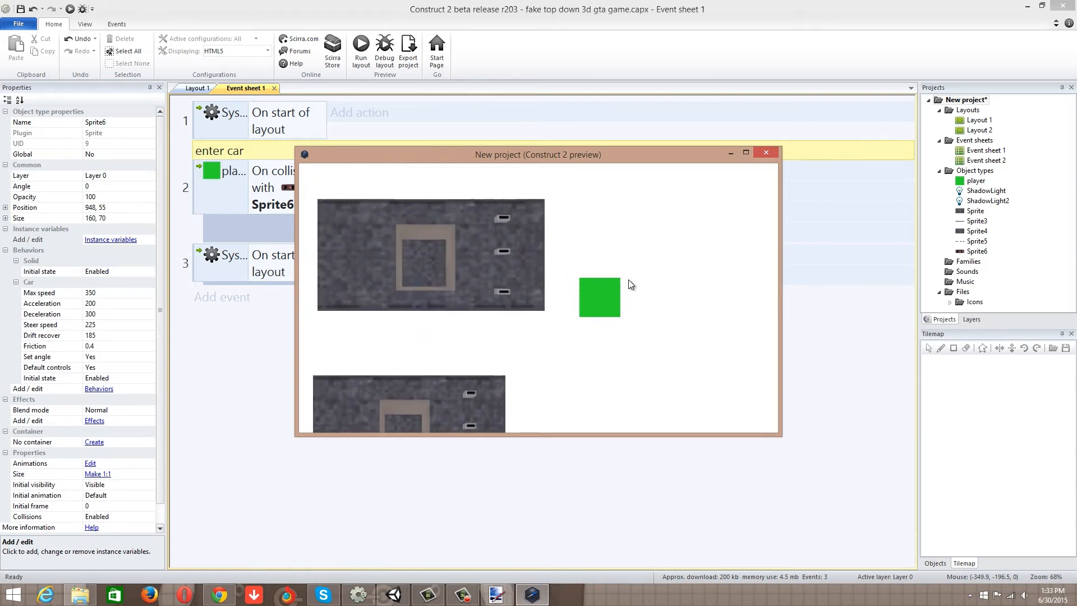
{"action": "key", "text": "Left"}
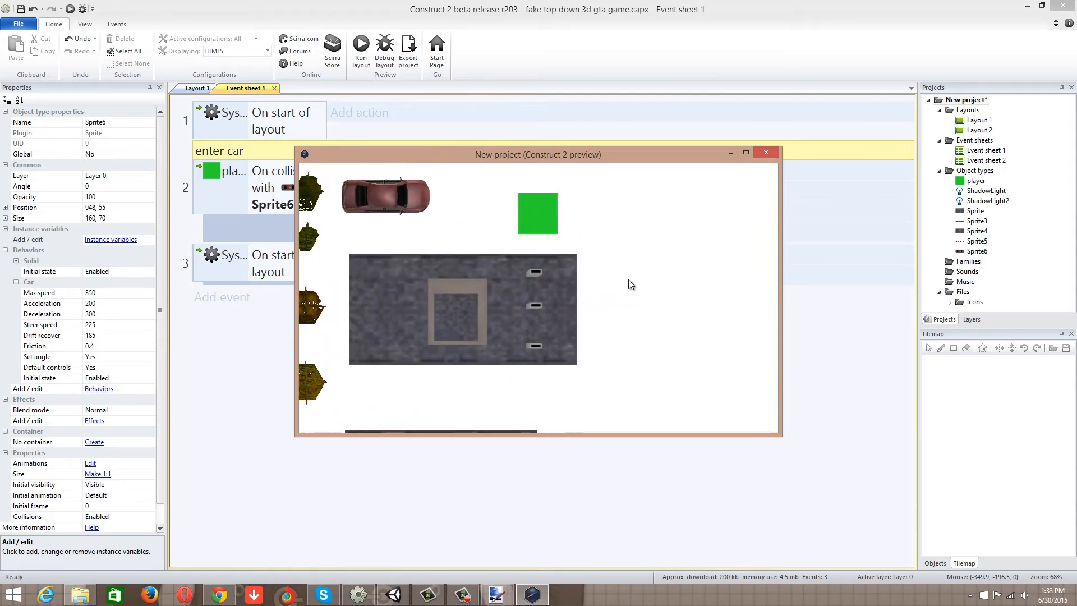
{"action": "key", "text": "Left"}
{"action": "key", "text": "Left"}
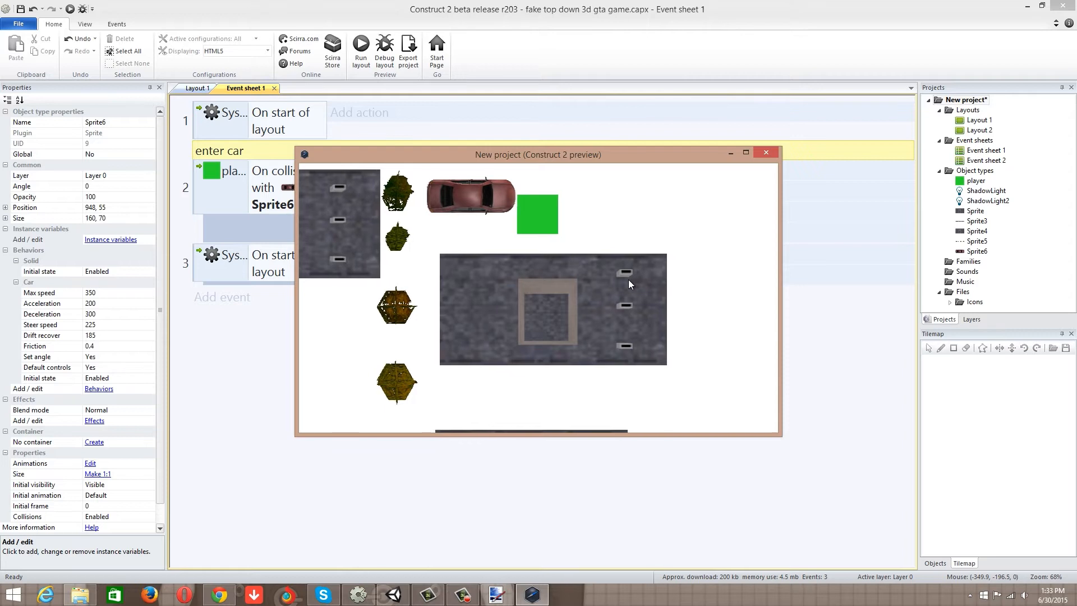
Test the car's movement in the preview by driving it around the layout with the player pinned to it.
{"action": "key", "text": "Right"}
{"action": "key", "text": "Right"}
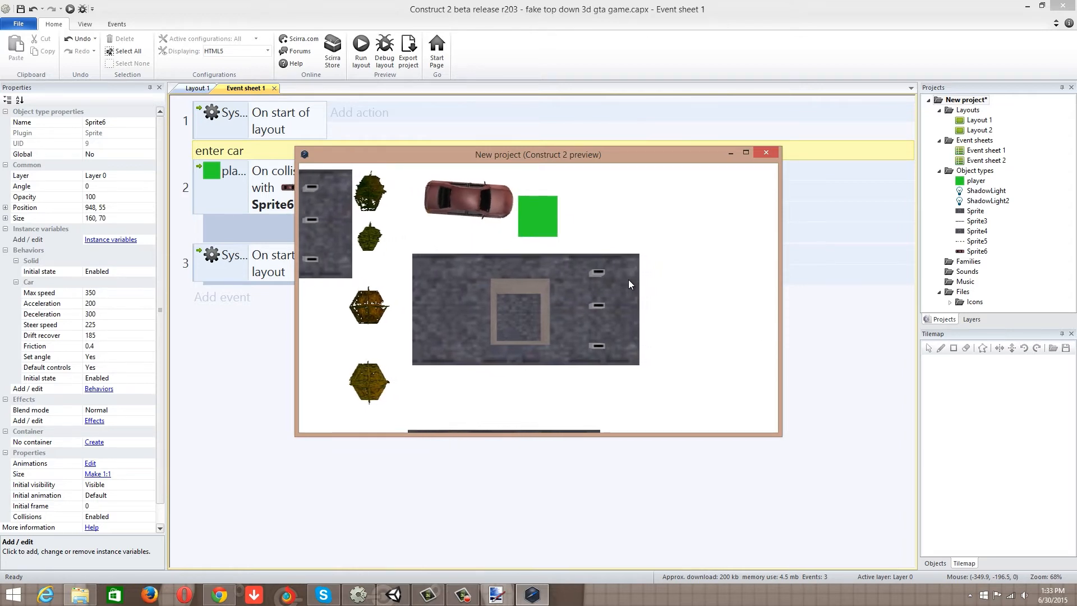
{"action": "key", "text": "Right"}
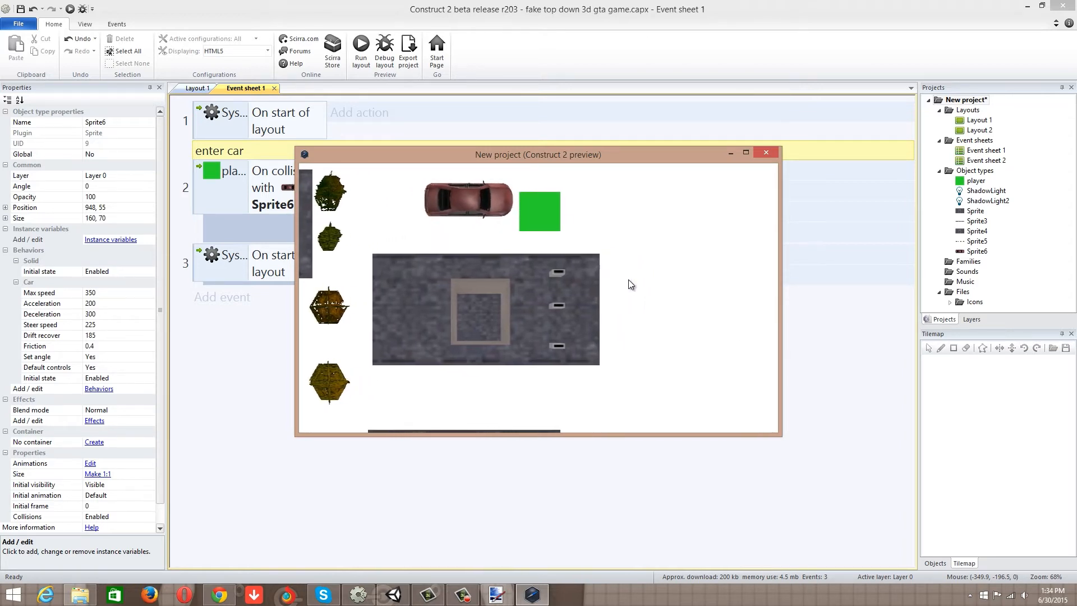
{"action": "key", "text": "Down"}
{"action": "key", "text": "Down"}
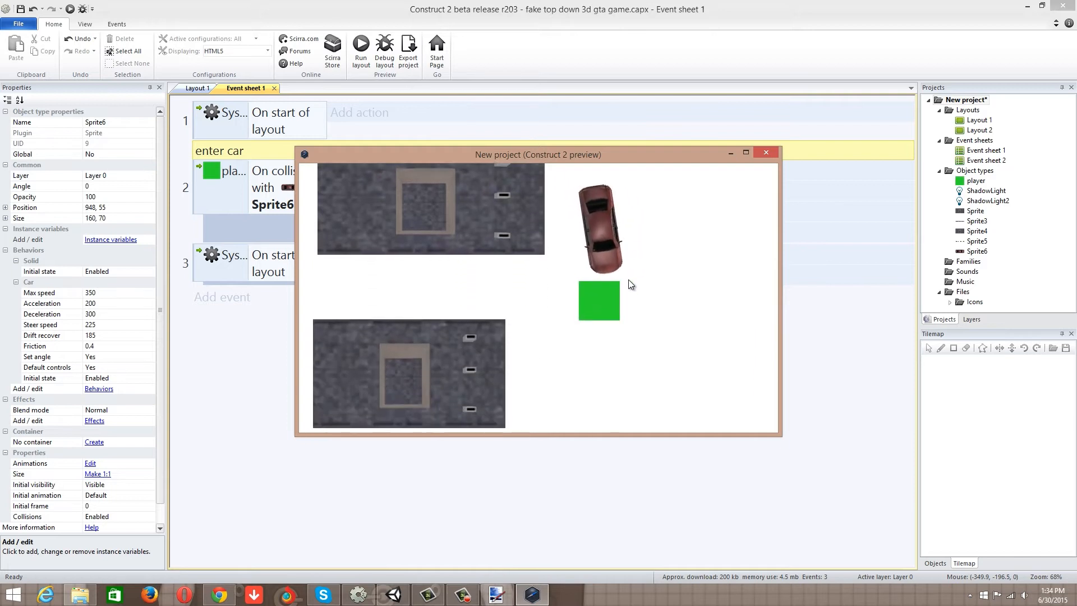
{"action": "key", "text": "Left"}
{"action": "key", "text": "Right"}
{"action": "key", "text": "Right"}
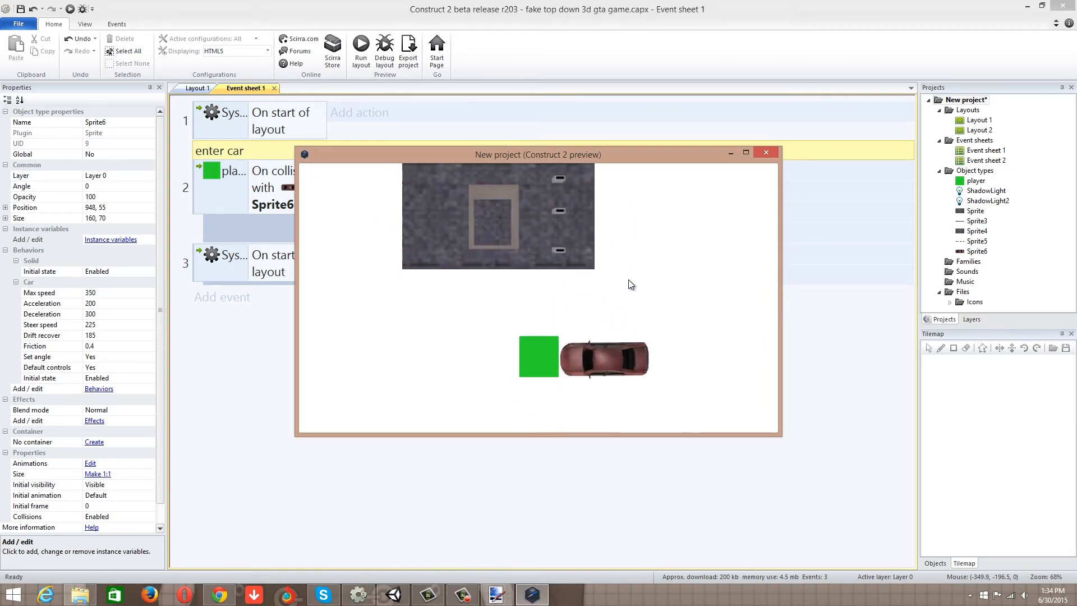
{"action": "key", "text": "Right"}
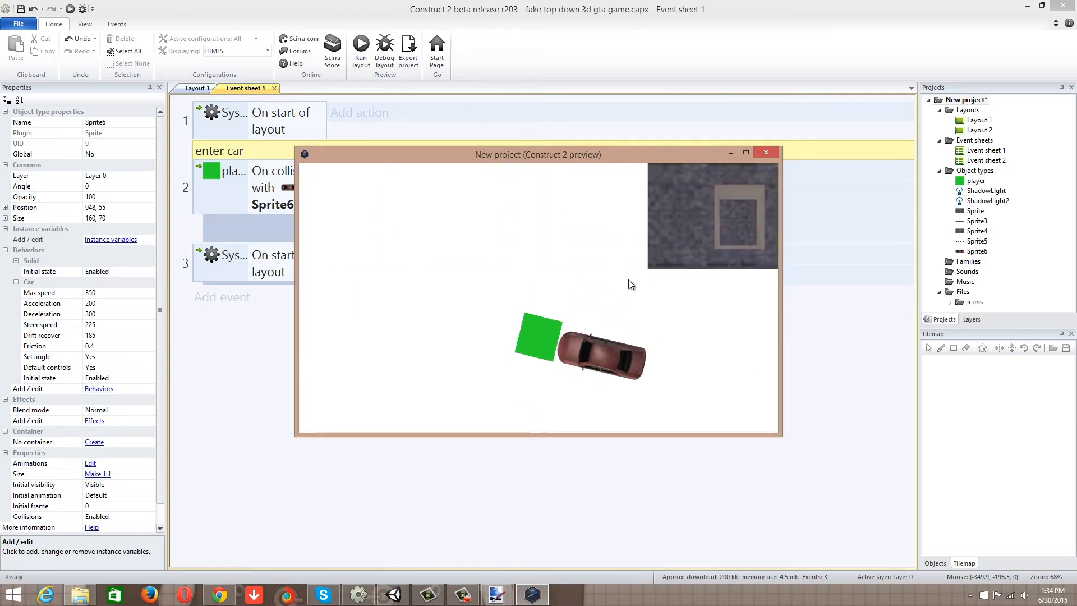
{"action": "key", "text": "Left"}
{"action": "key", "text": "Left"}
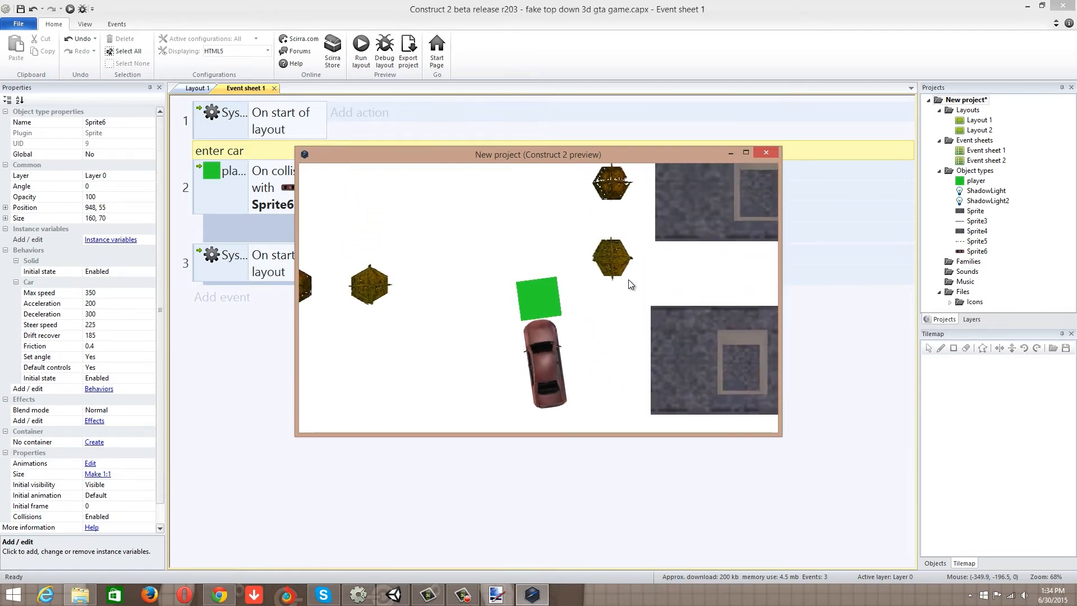
{"action": "key", "text": "Left"}
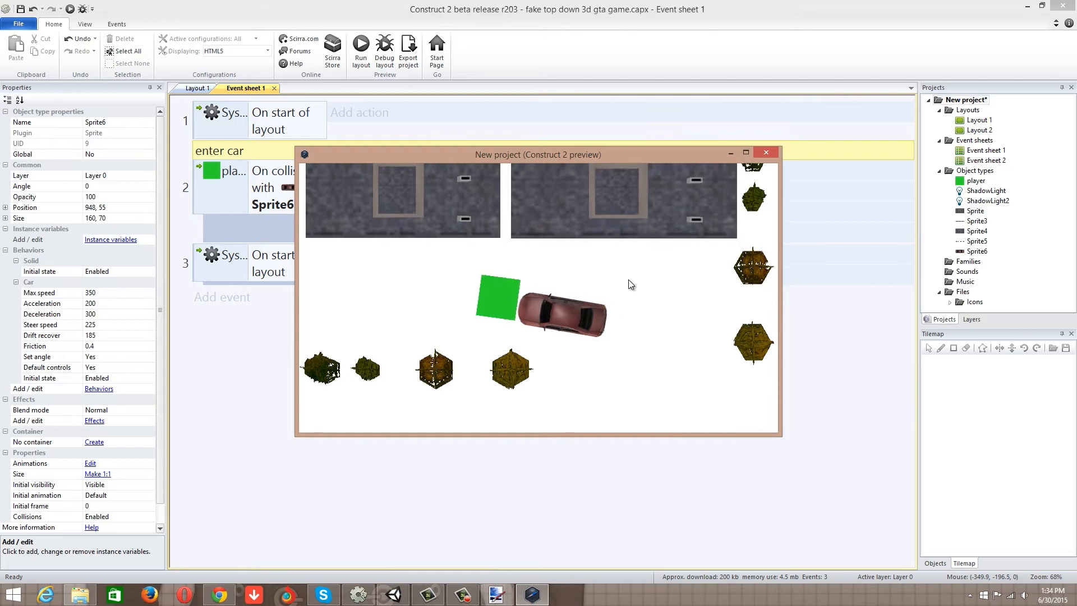
Finish test-driving the car with the pinned player near the layout's left edge and close the preview.
{"action": "key", "text": "Left"}
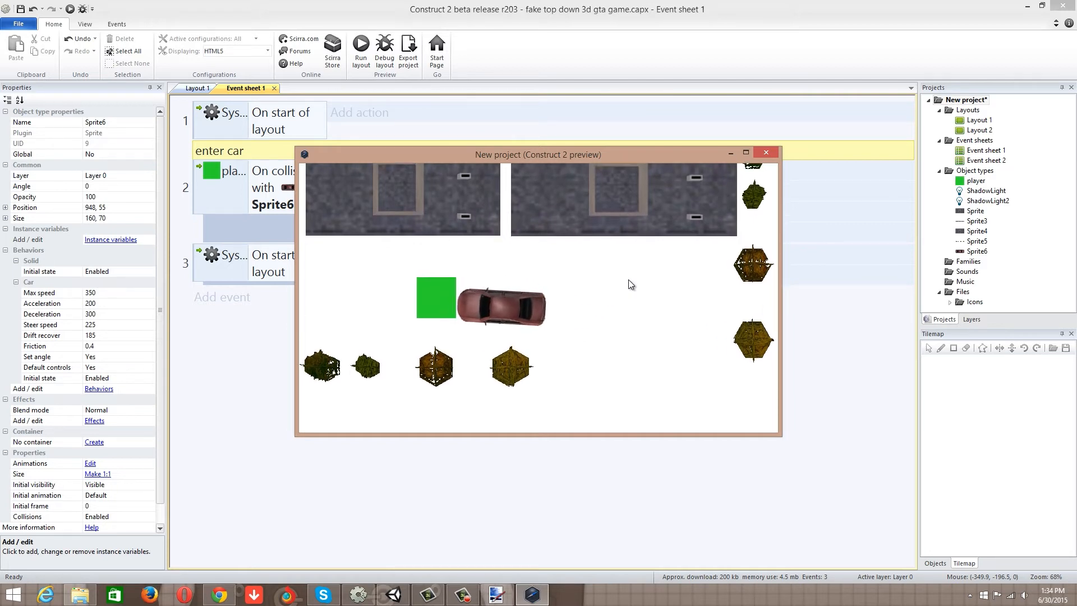
{"action": "key", "text": "Up"}
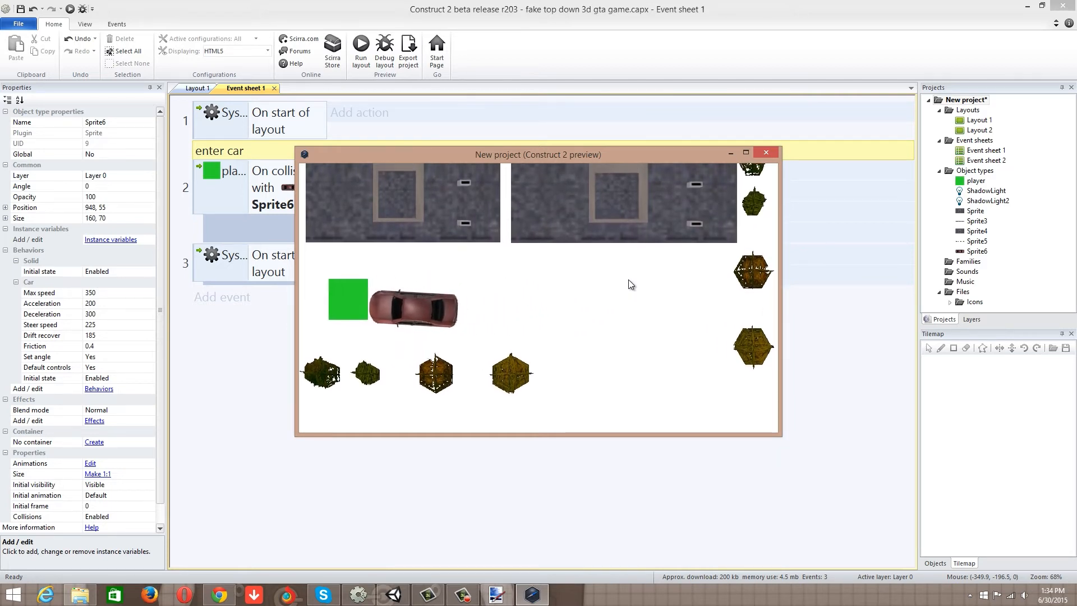
{"action": "key", "text": "Right"}
{"action": "key", "text": "Down"}
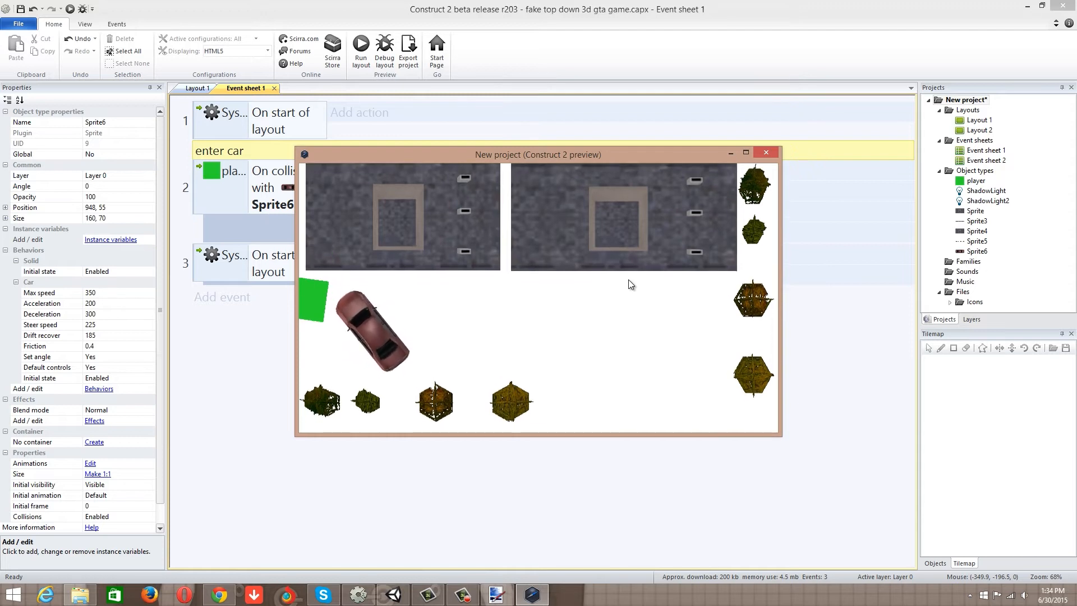
{"action": "key", "text": "Up"}
{"action": "key", "text": "Down"}
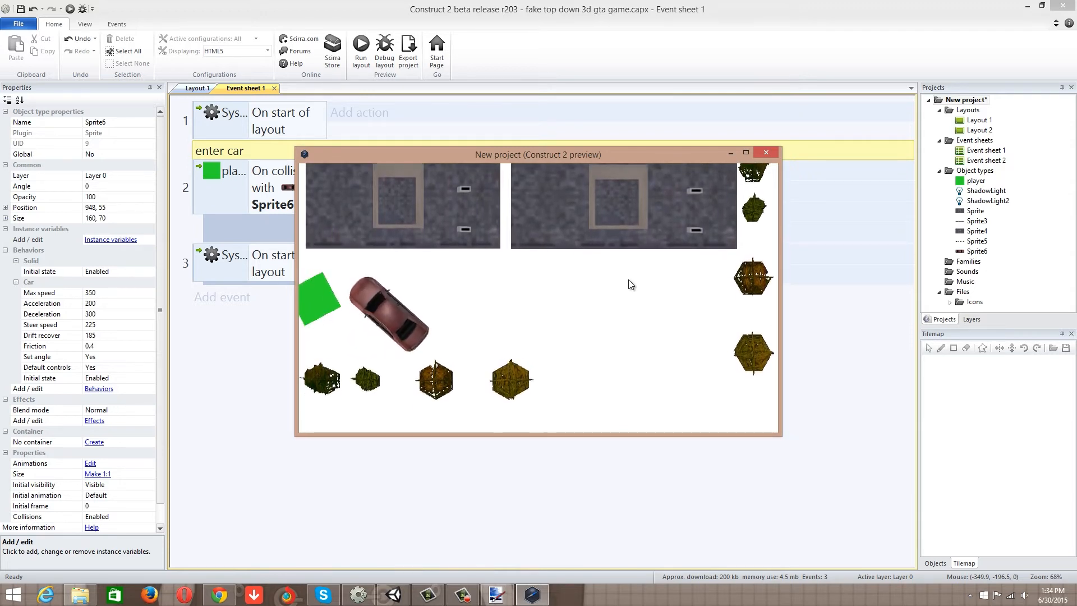
{"action": "key", "text": "Up"}
{"action": "key", "text": "Right"}
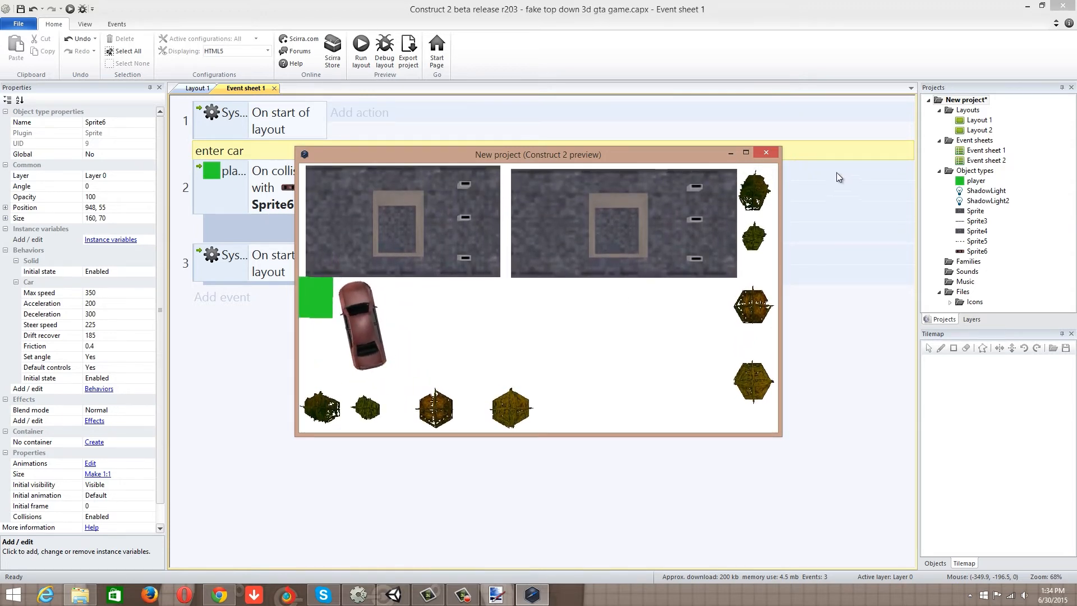
{"action": "left_click", "coordinate": [766, 153]}
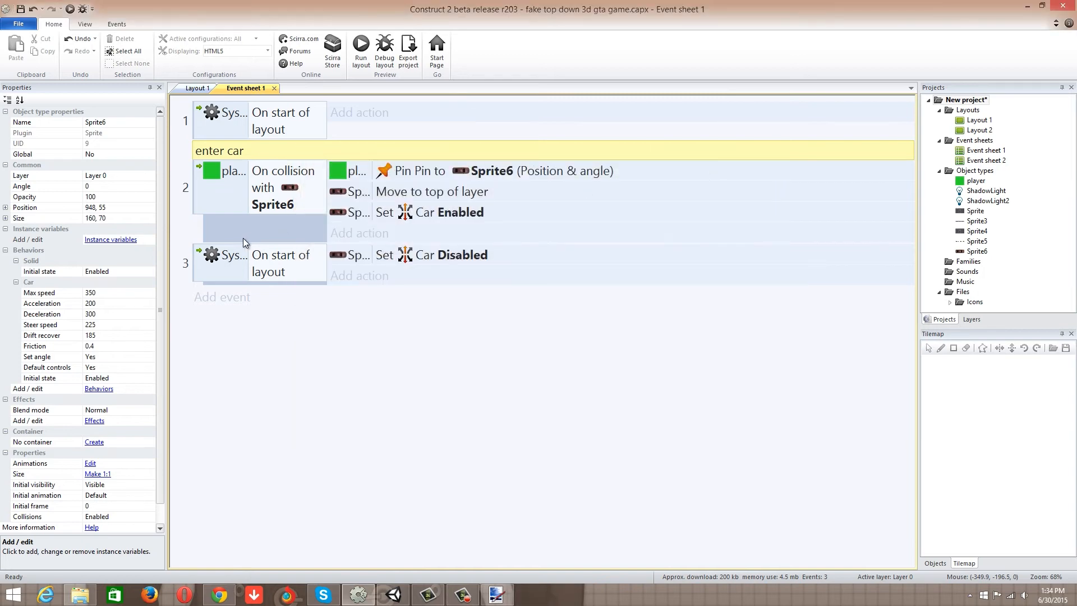
Add a player action to the Sprite6 collision event that sets the player's collisions to Enabled.
{"action": "left_click", "coordinate": [361, 234]}
{"action": "double_click", "coordinate": [578, 200]}
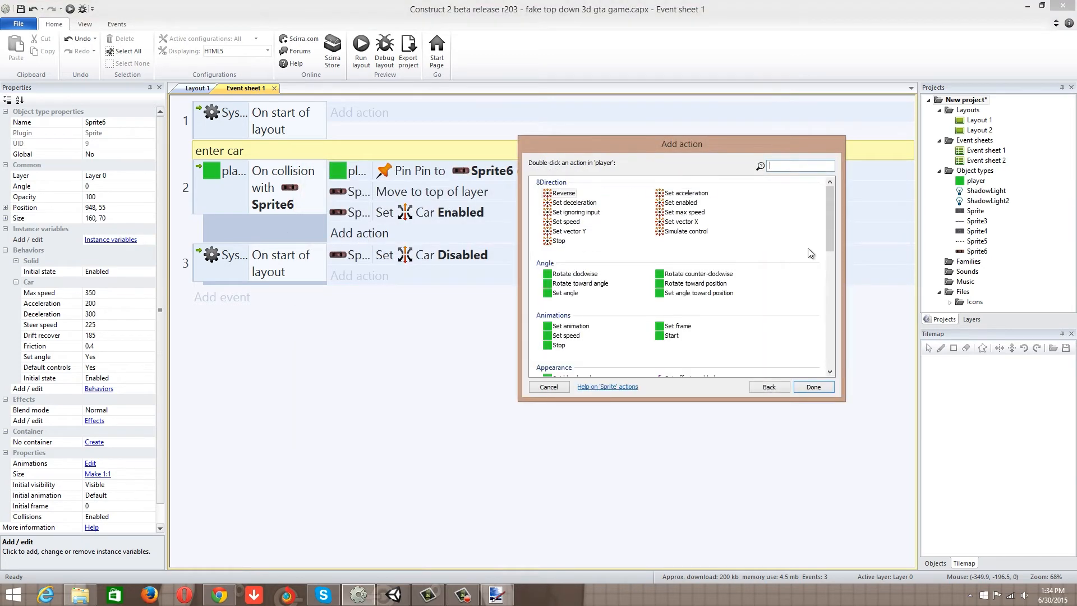
{"action": "left_click_drag", "start_coordinate": [832, 217], "coordinate": [840, 273]}
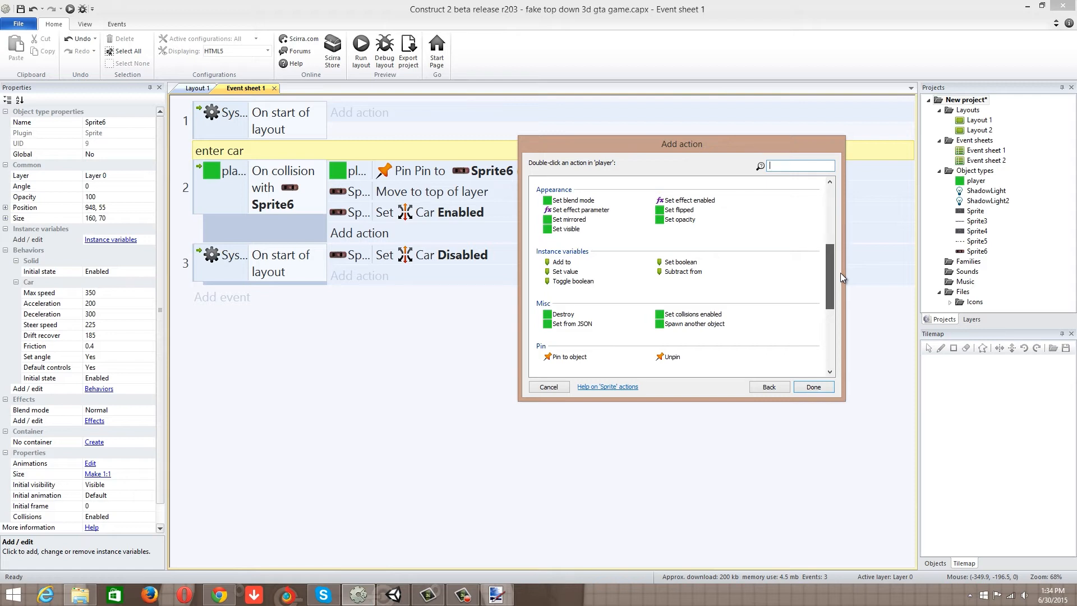
{"action": "left_click_drag", "start_coordinate": [840, 277], "coordinate": [846, 339]}
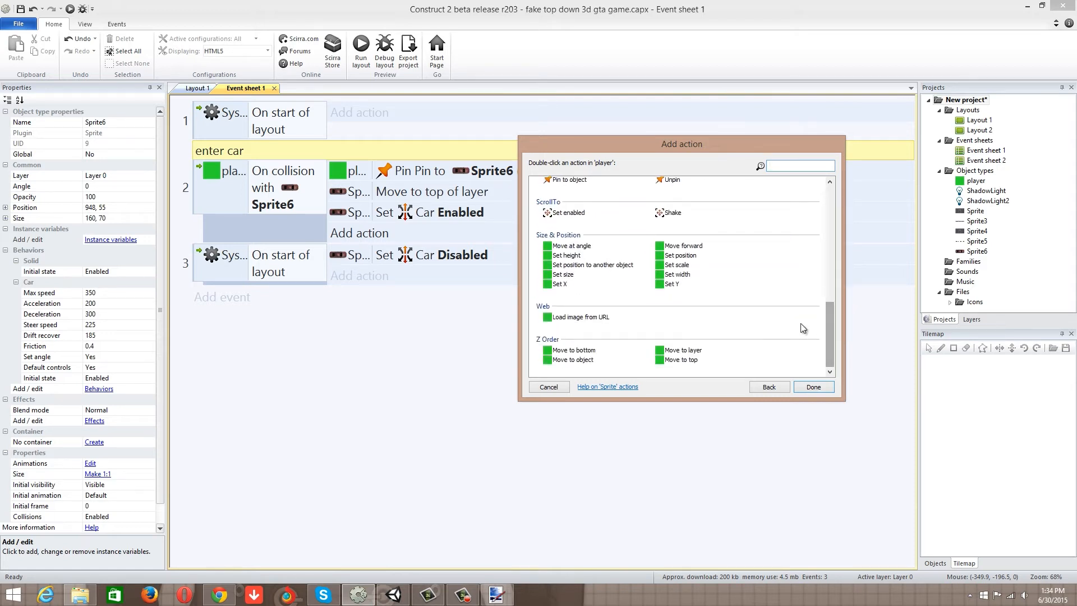
{"action": "left_click_drag", "start_coordinate": [831, 316], "coordinate": [831, 344]}
{"action": "left_click_drag", "start_coordinate": [830, 317], "coordinate": [825, 277]}
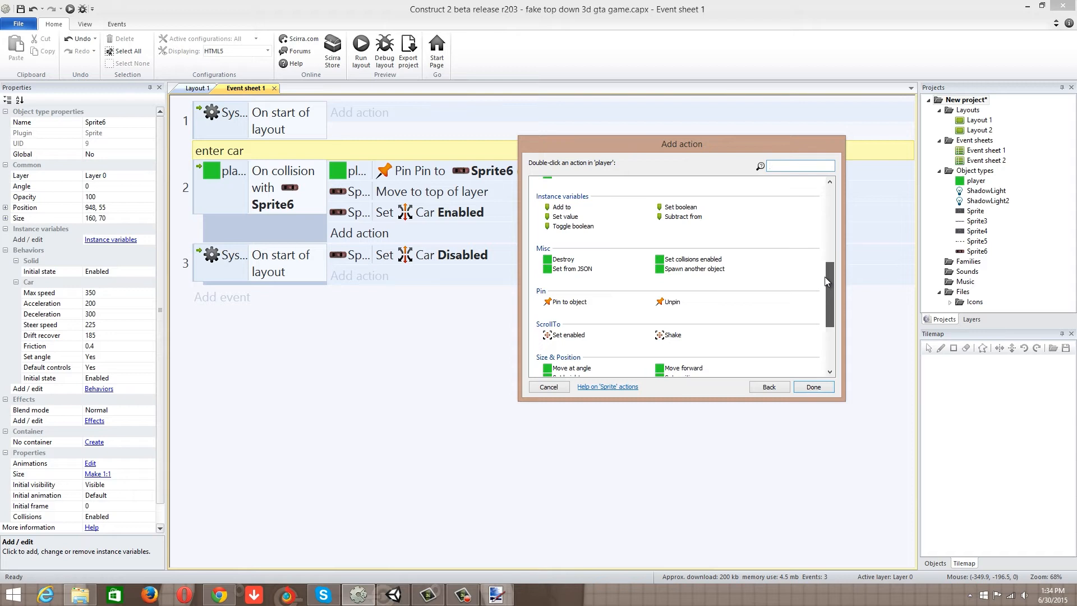
{"action": "double_click", "coordinate": [673, 259]}
{"action": "left_click", "coordinate": [572, 325]}
{"action": "left_click", "coordinate": [521, 341]}
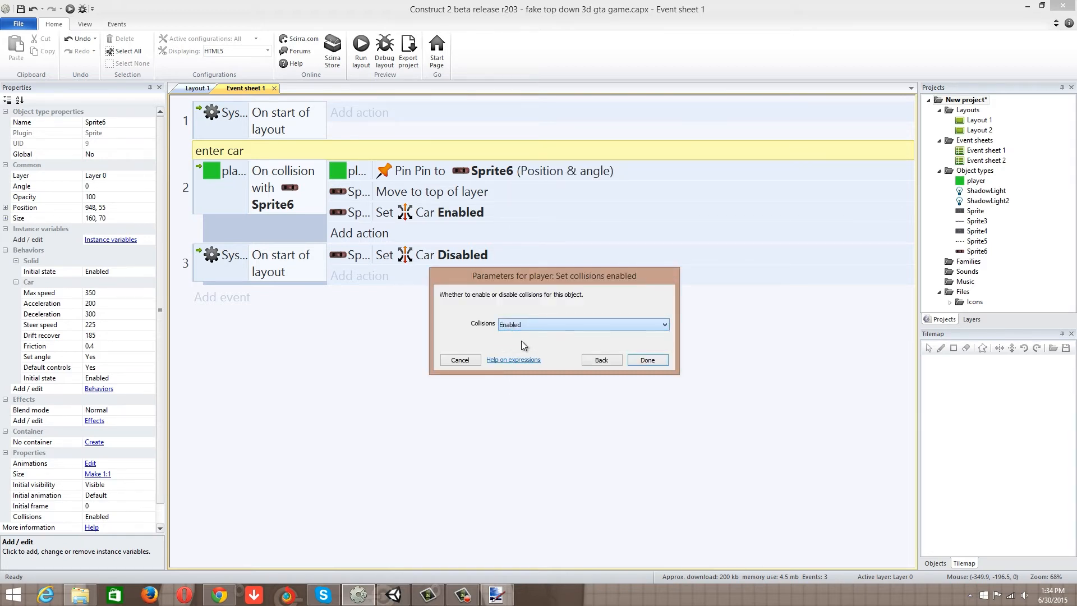
{"action": "left_click", "coordinate": [649, 359]}
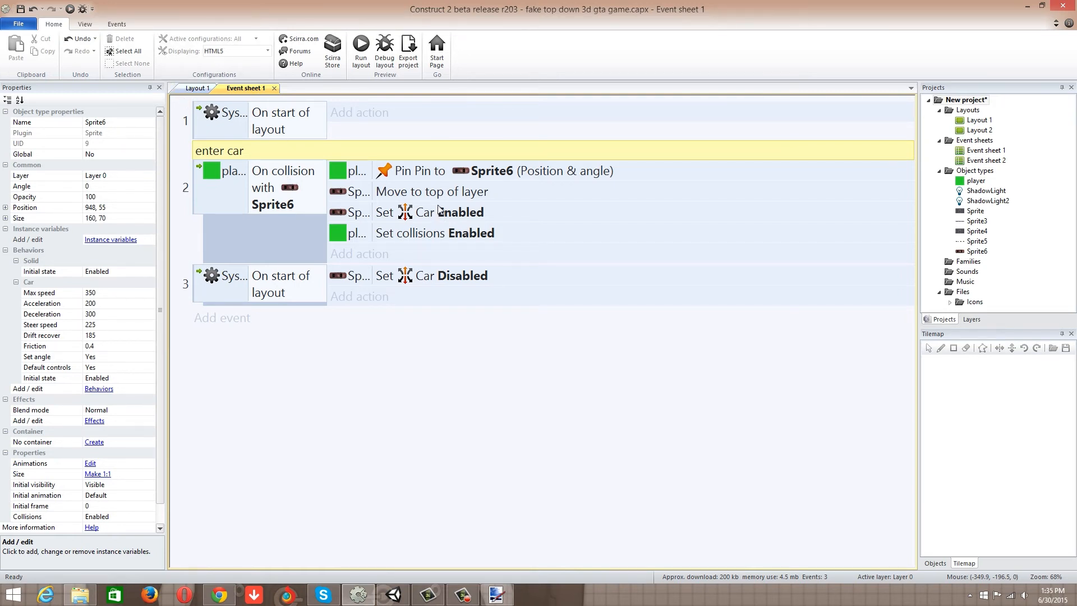
Preview Layout 1 and steer the player around the buildings into the parked car.
{"action": "left_click", "coordinate": [196, 88]}
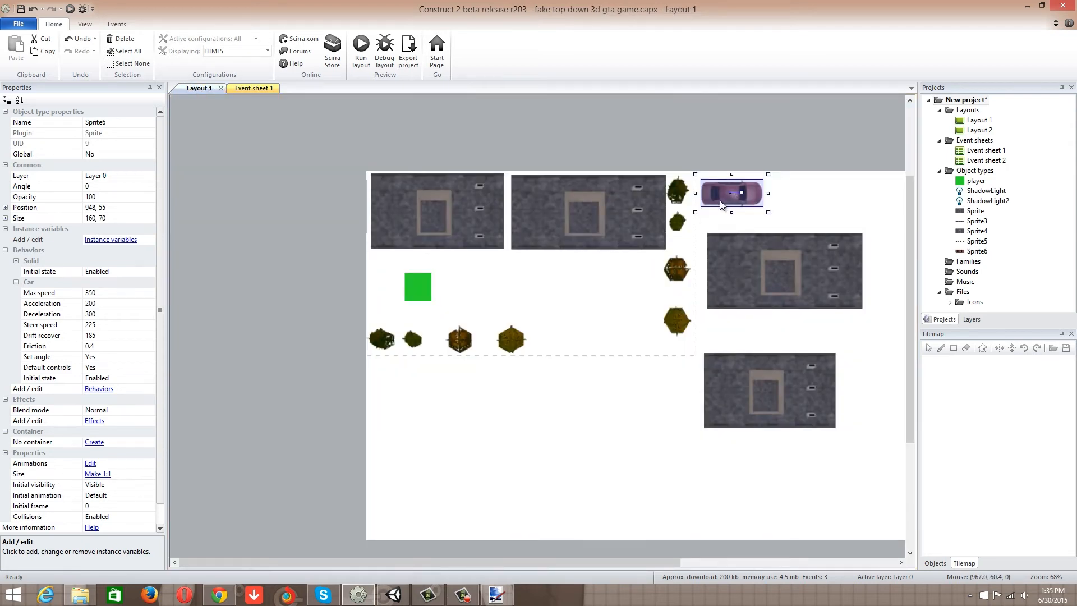
{"action": "left_click", "coordinate": [409, 292]}
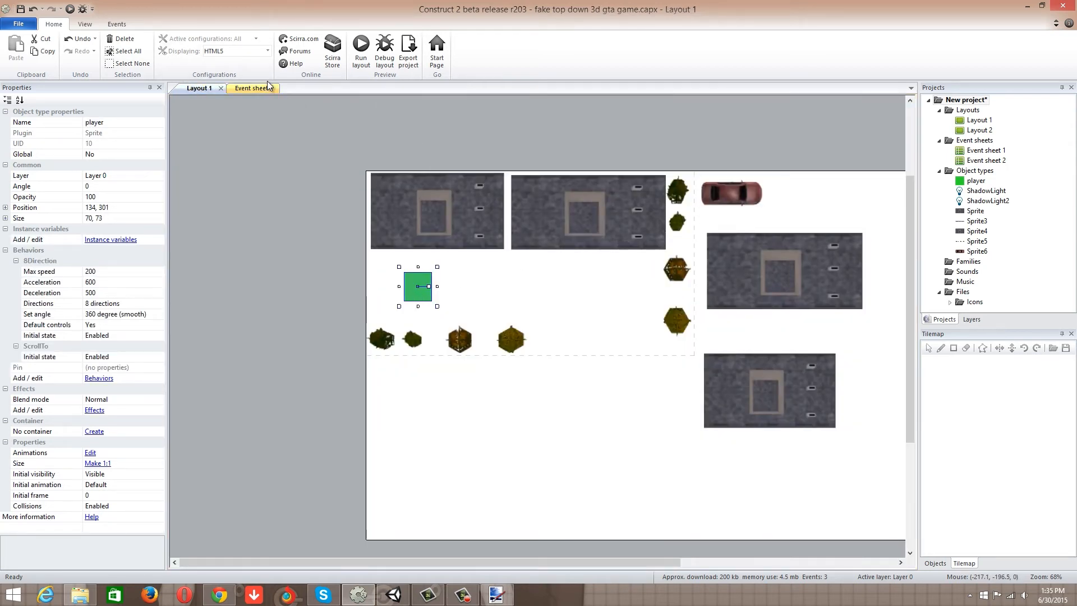
{"action": "left_click", "coordinate": [360, 49]}
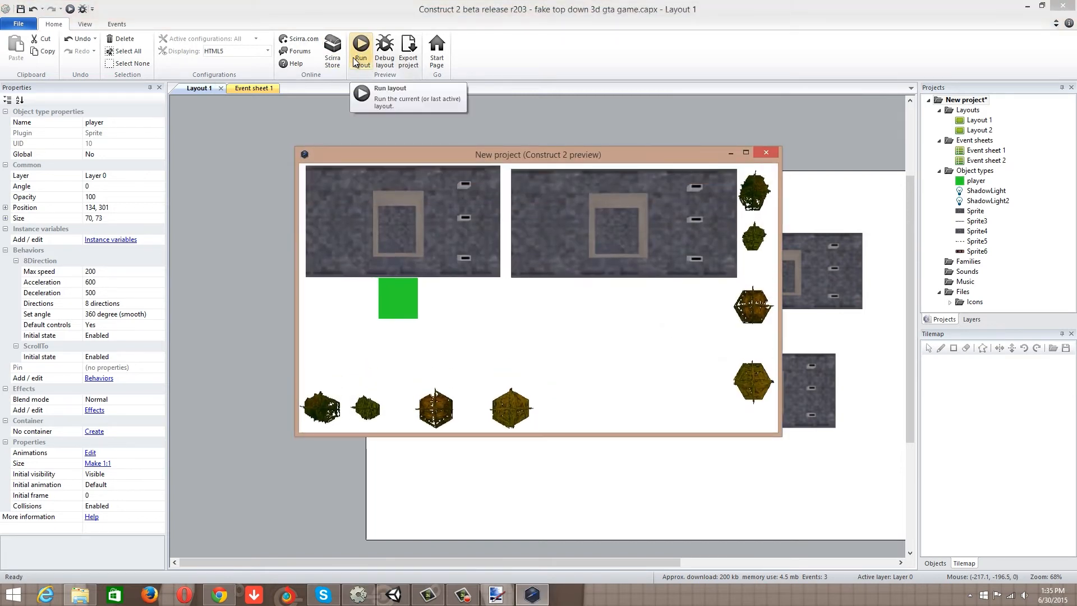
{"action": "key", "text": "Right"}
{"action": "key", "text": "Down"}
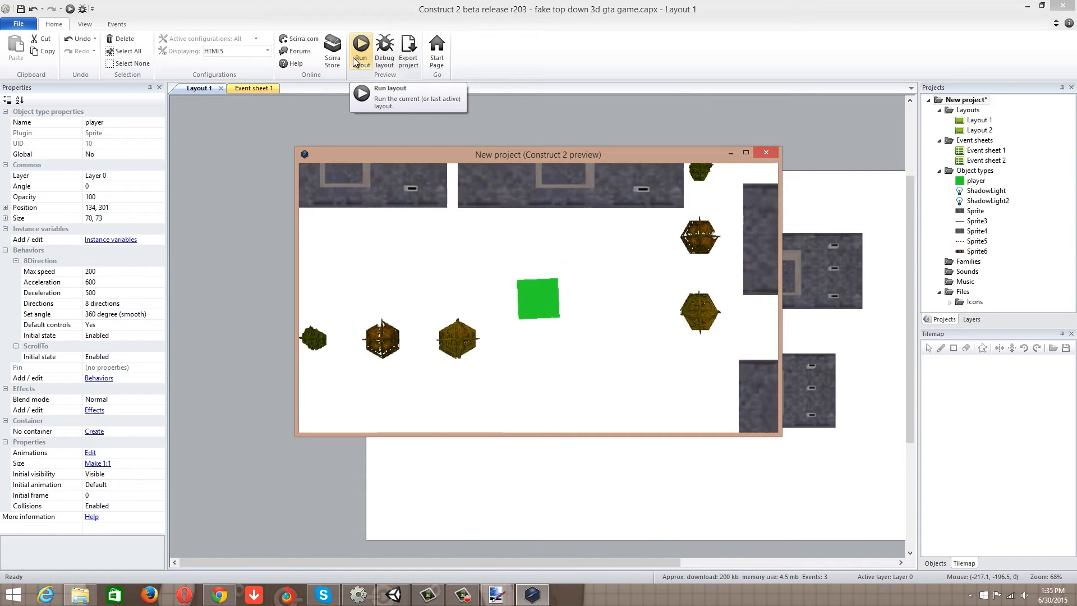
{"action": "key", "text": "Right"}
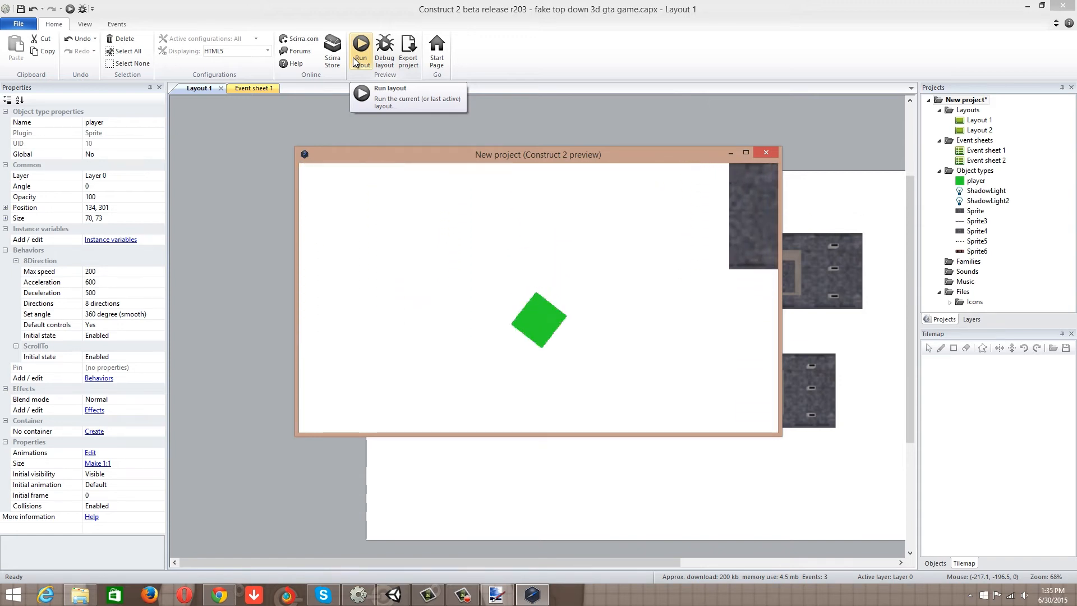
{"action": "key", "text": "Right"}
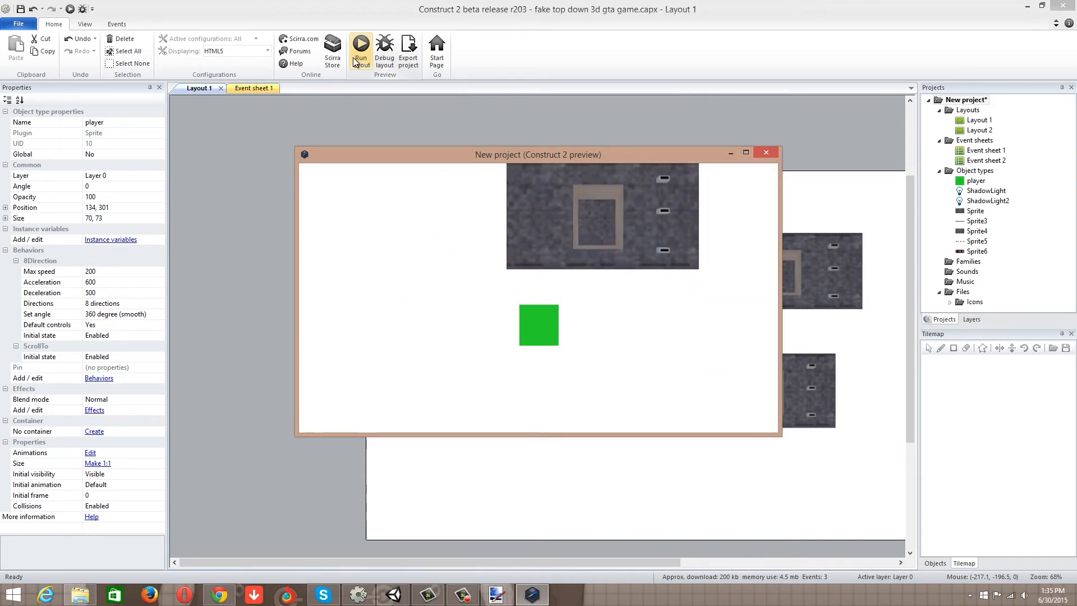
{"action": "key", "text": "Up"}
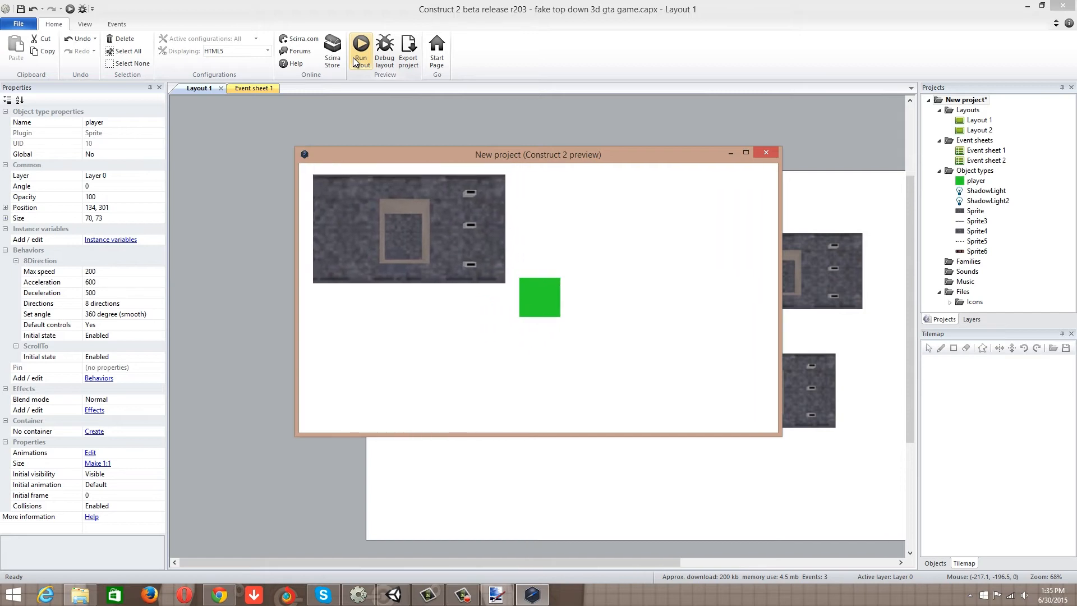
{"action": "key", "text": "Right"}
{"action": "key", "text": "Up"}
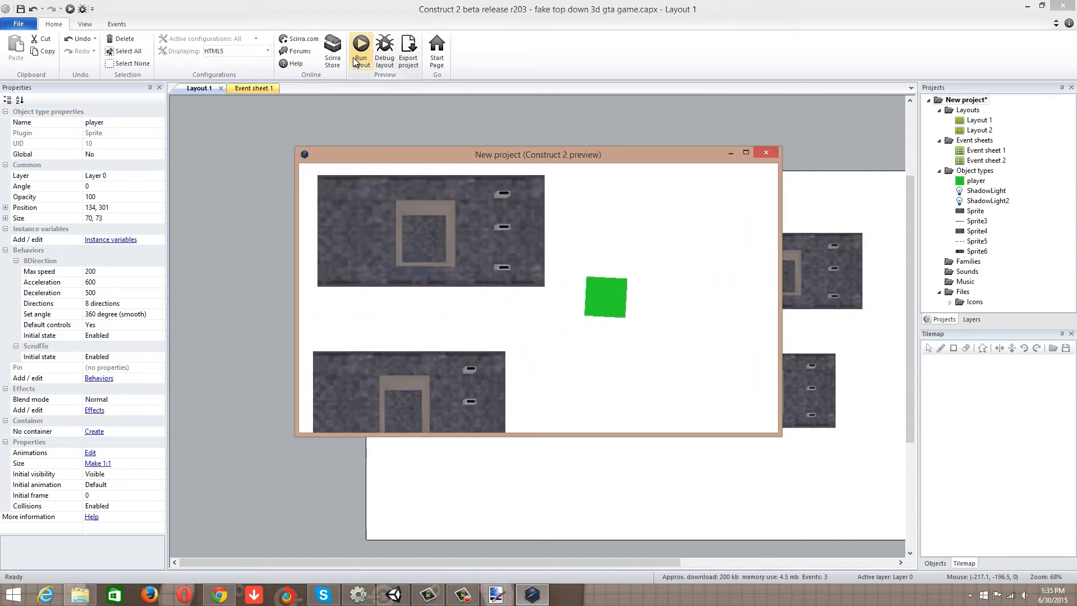
{"action": "key", "text": "Up"}
{"action": "key", "text": "Left"}
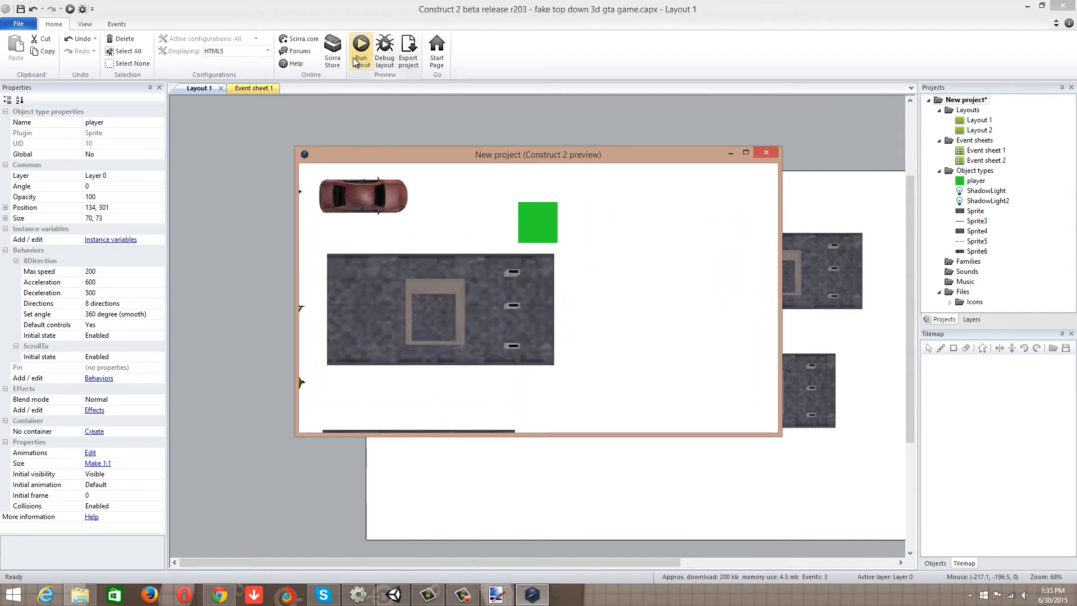
{"action": "key", "text": "Right"}
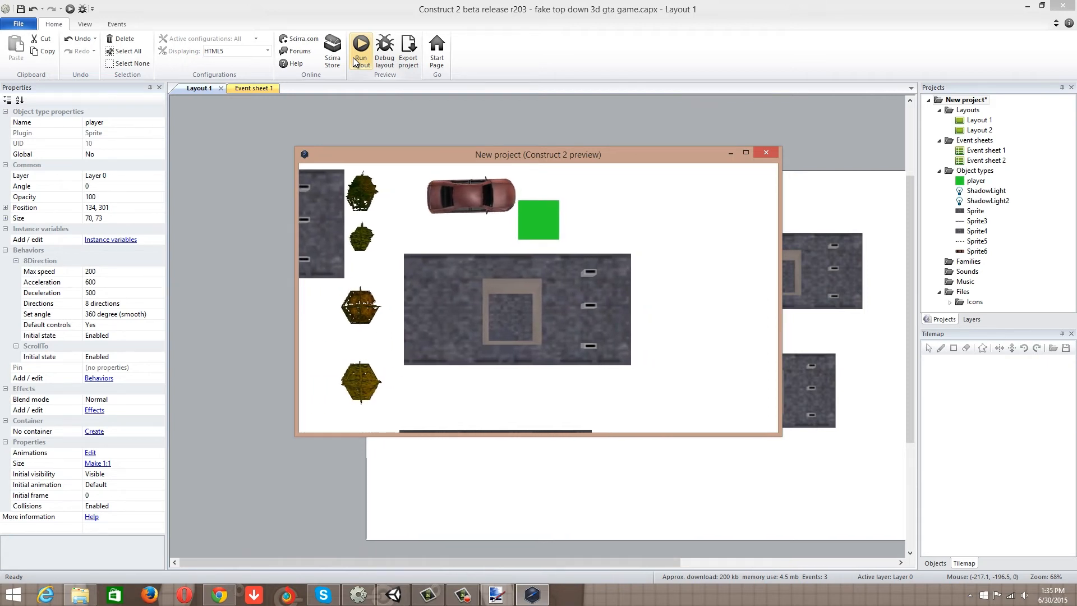
Drive the car with the pinned player around the right-hand buildings and back toward the layout's left side.
{"action": "key", "text": "Right"}
{"action": "key", "text": "Down"}
{"action": "key", "text": "Up"}
{"action": "key", "text": "Down"}
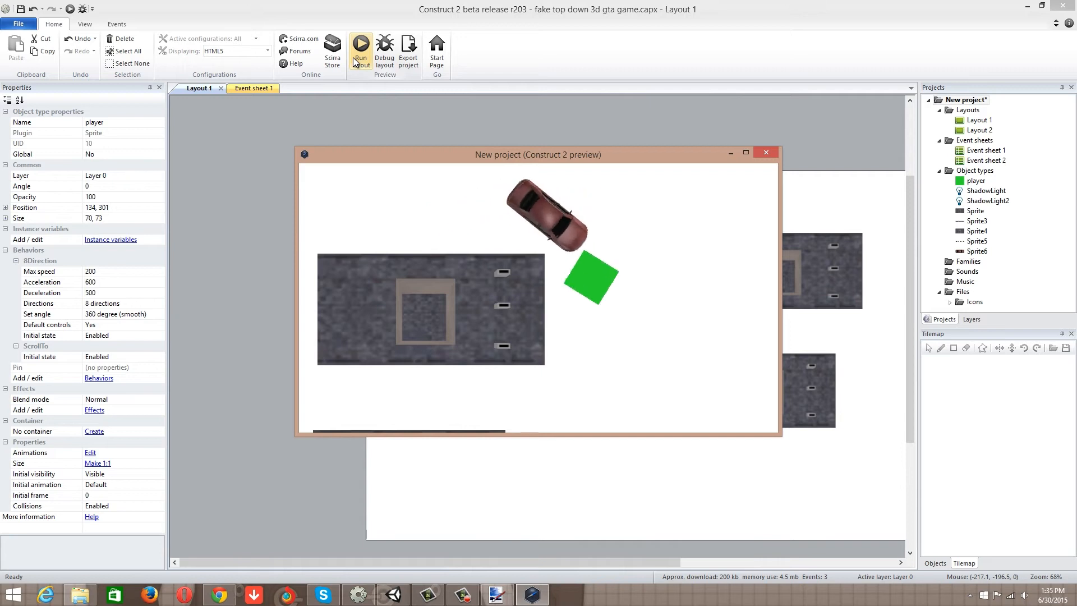
{"action": "key", "text": "Down"}
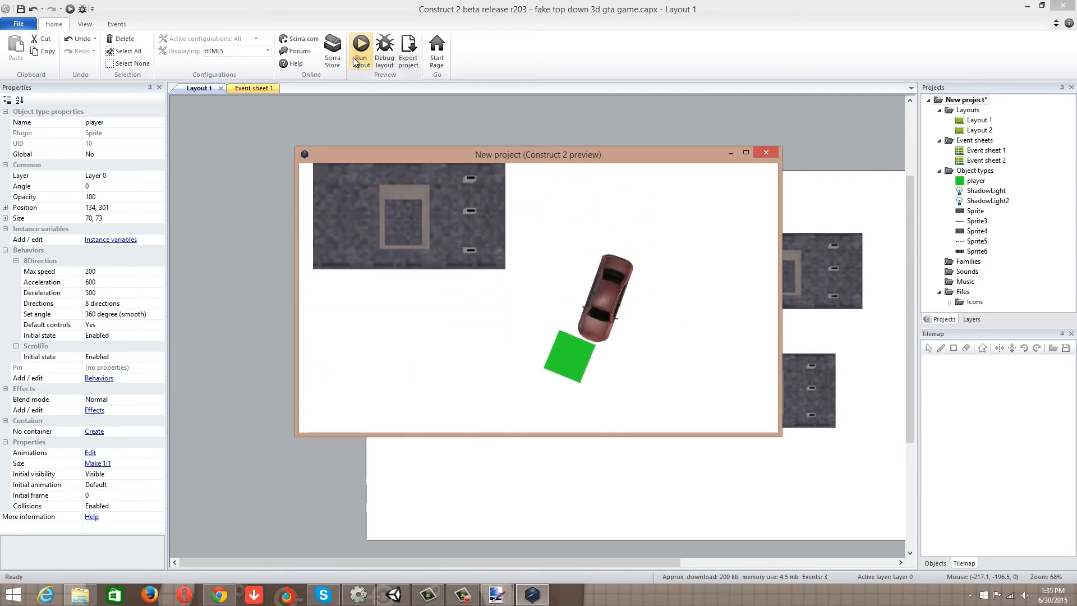
{"action": "key", "text": "Left"}
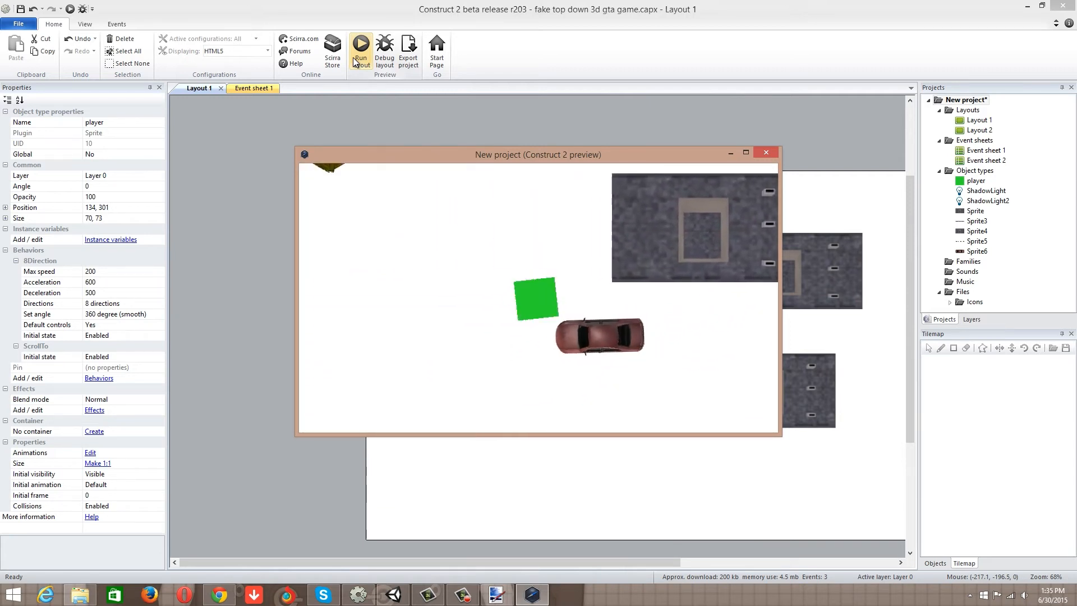
{"action": "key", "text": "Up"}
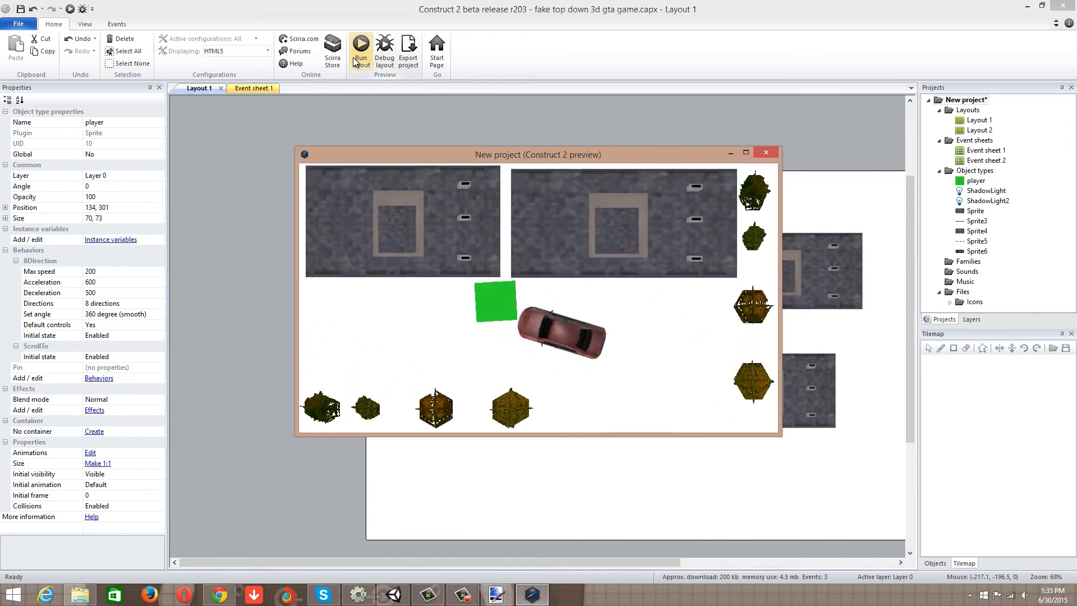
Test driving the car past the layout's left edge and close the preview.
{"action": "key", "text": "Left"}
{"action": "key", "text": "Up"}
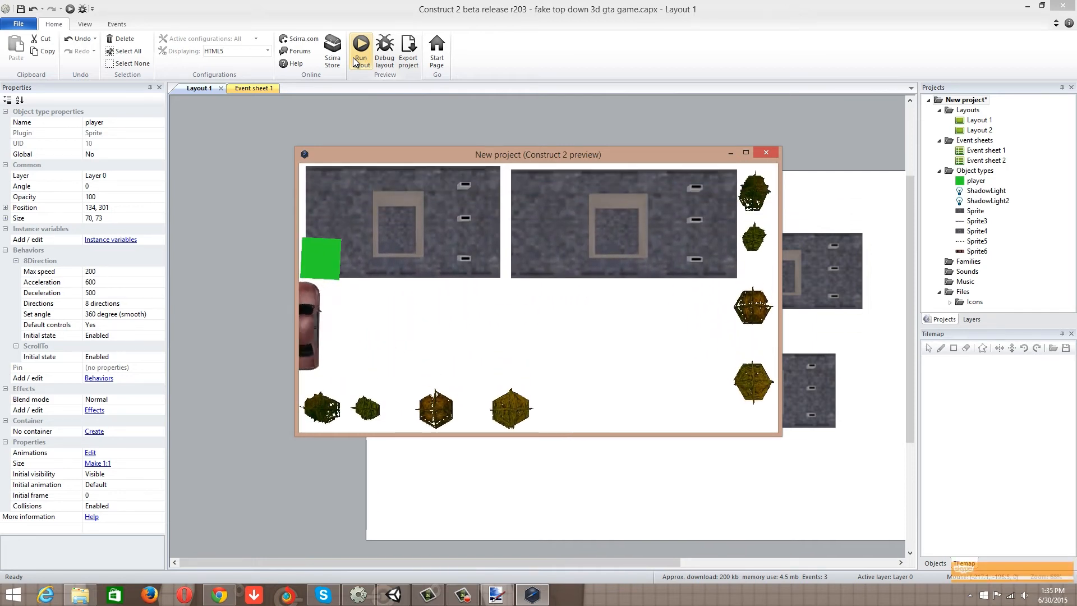
{"action": "key", "text": "Down"}
{"action": "key", "text": "Left"}
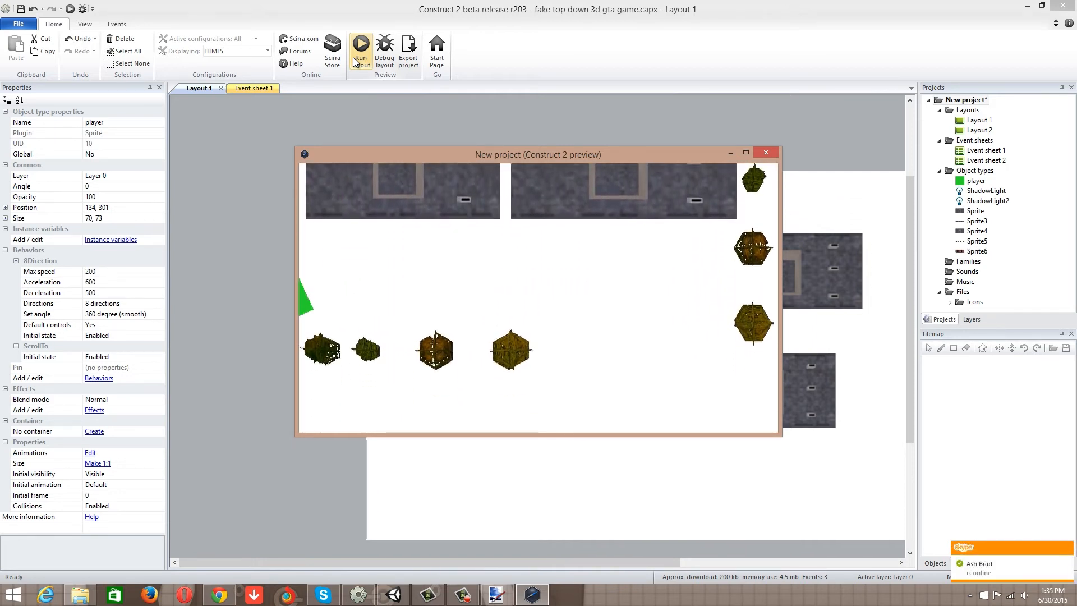
{"action": "key", "text": "Down"}
{"action": "key", "text": "Up"}
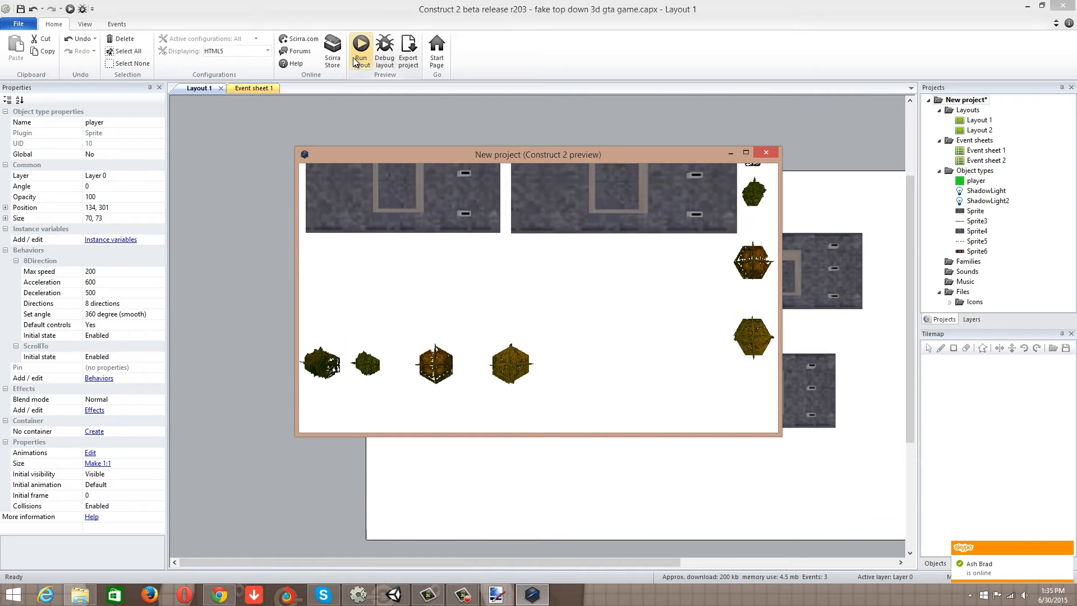
{"action": "key", "text": "Up"}
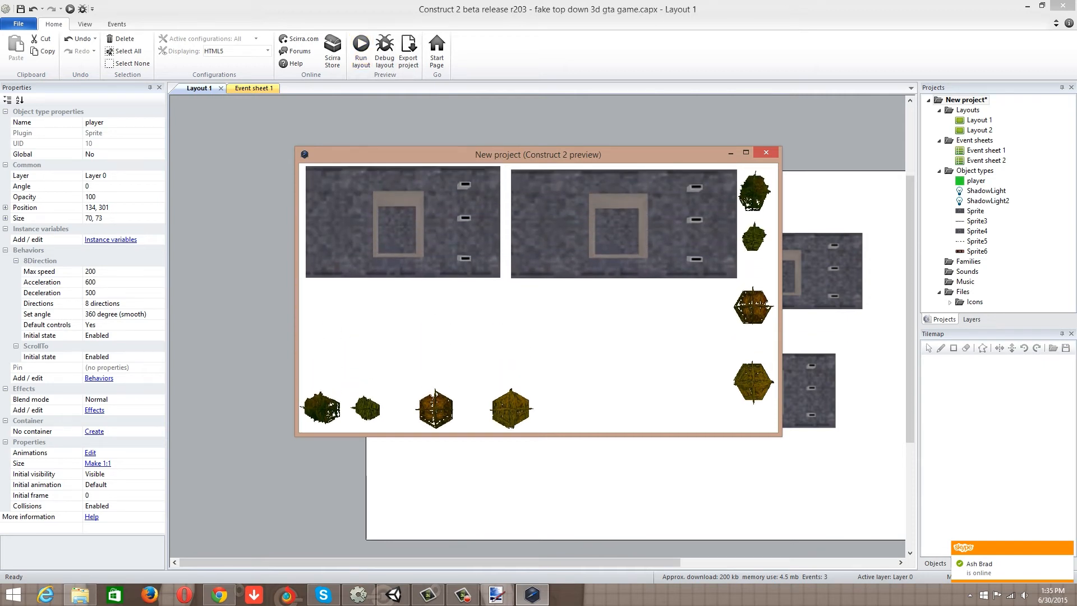
{"action": "left_click", "coordinate": [767, 154]}
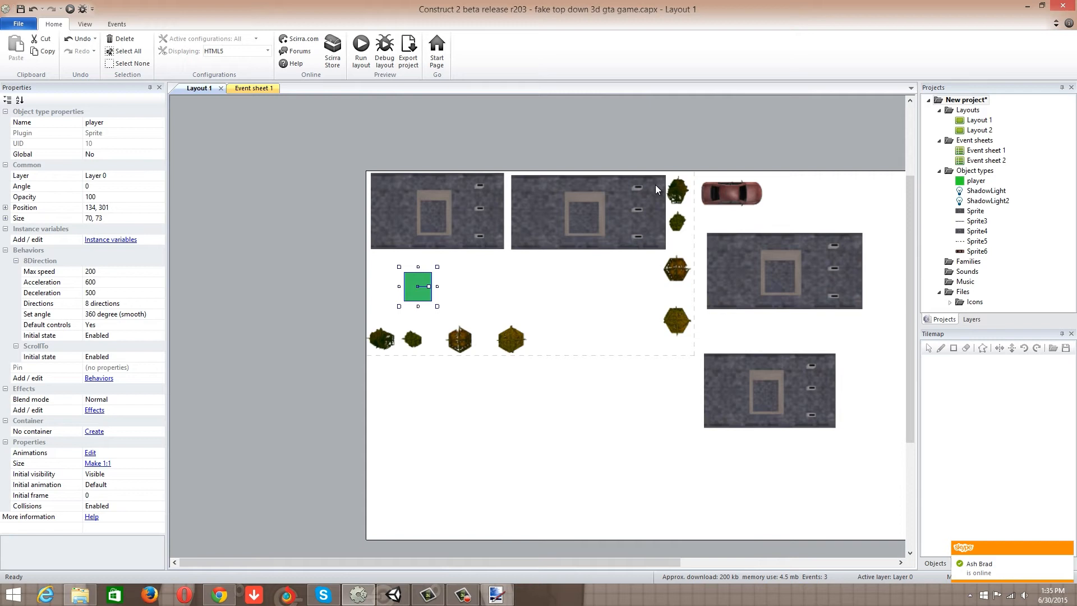
Add the Bound to layout behavior to Sprite6 and return to Event sheet 1.
{"action": "left_click", "coordinate": [755, 195]}
{"action": "left_click", "coordinate": [99, 389]}
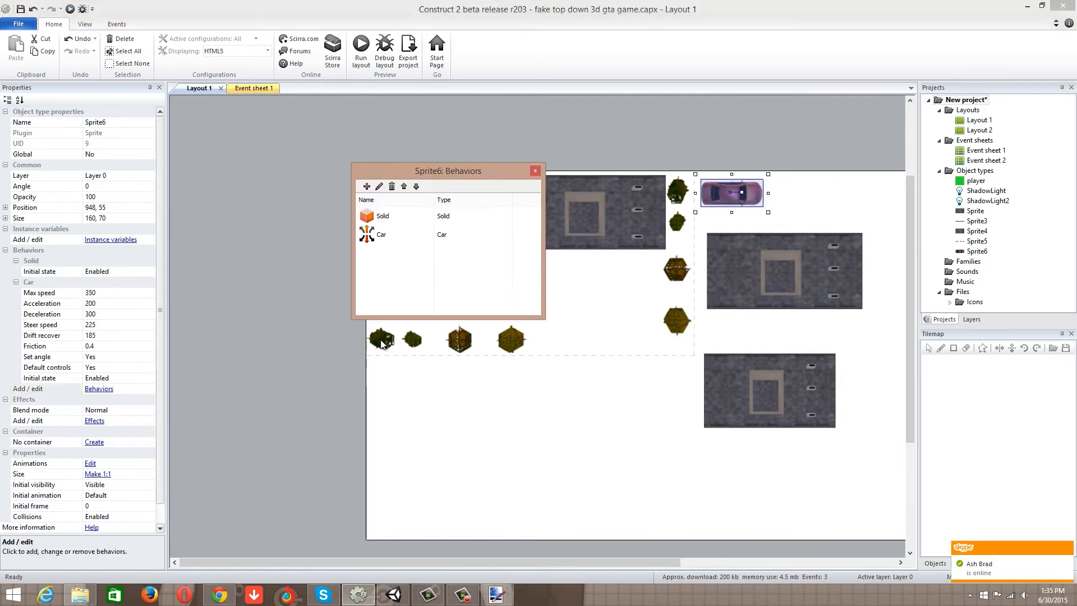
{"action": "left_click", "coordinate": [366, 186]}
{"action": "mouse_move", "coordinate": [571, 204]}
{"action": "left_mouse_down"}
{"action": "mouse_move", "coordinate": [573, 264]}
{"action": "mouse_move", "coordinate": [574, 202]}
{"action": "left_mouse_up"}
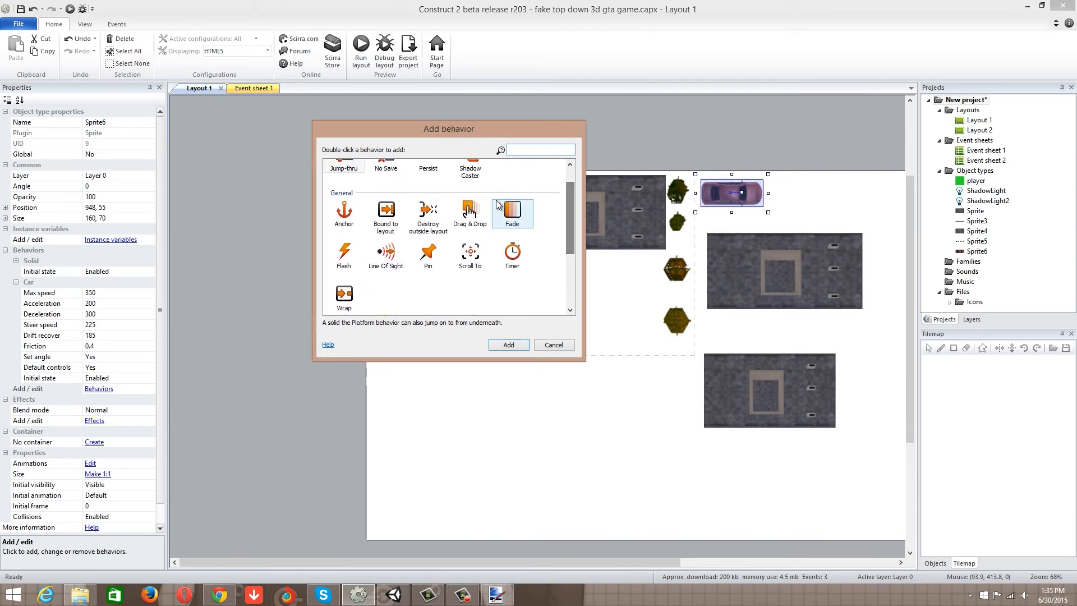
{"action": "double_click", "coordinate": [395, 218]}
{"action": "left_click", "coordinate": [535, 171]}
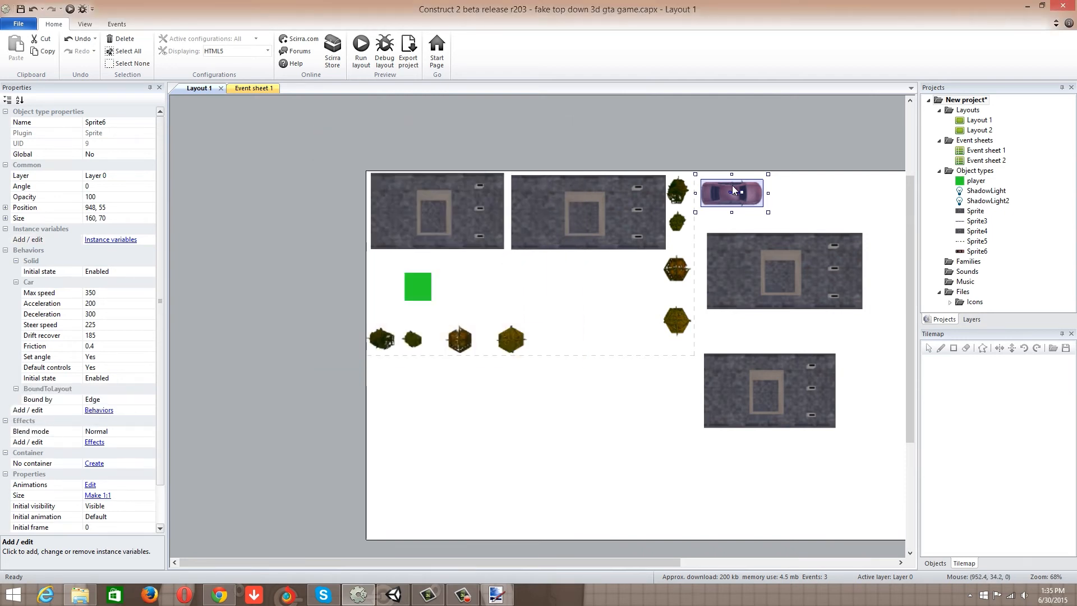
{"action": "left_click", "coordinate": [255, 89]}
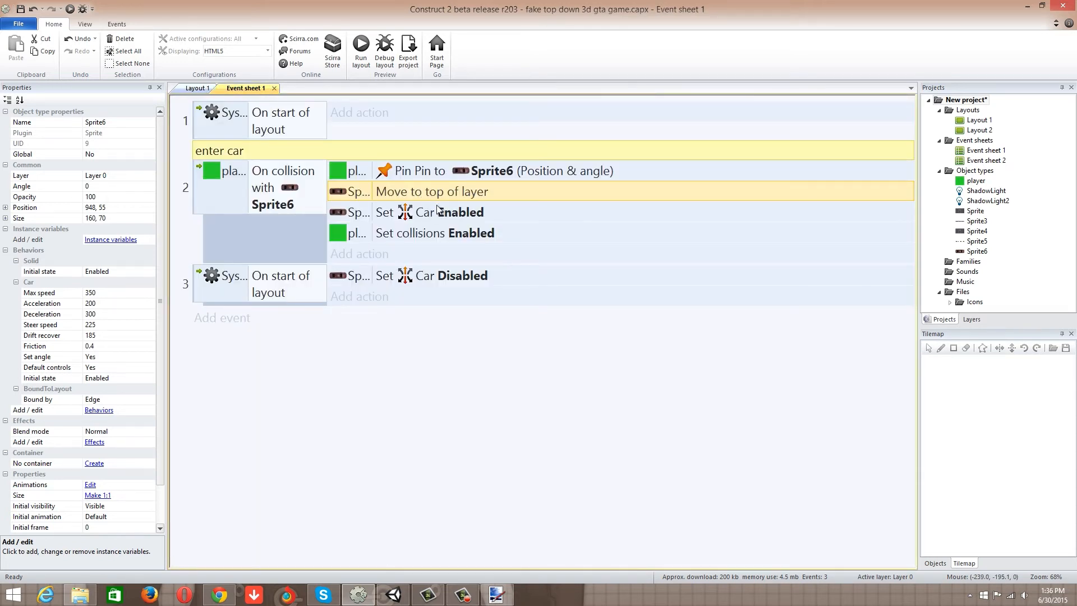
Review the player's Pin action parameters and create a player Set position to another object action targeting Sprite6 in the collision event.
{"action": "double_click", "coordinate": [456, 173]}
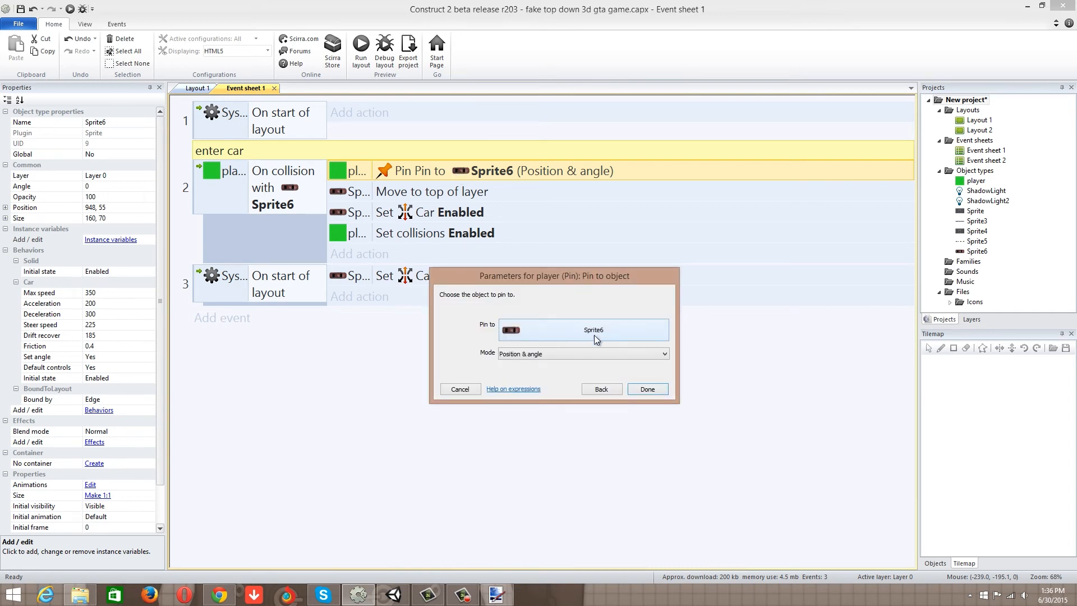
{"action": "left_click", "coordinate": [638, 390]}
{"action": "left_click", "coordinate": [373, 260]}
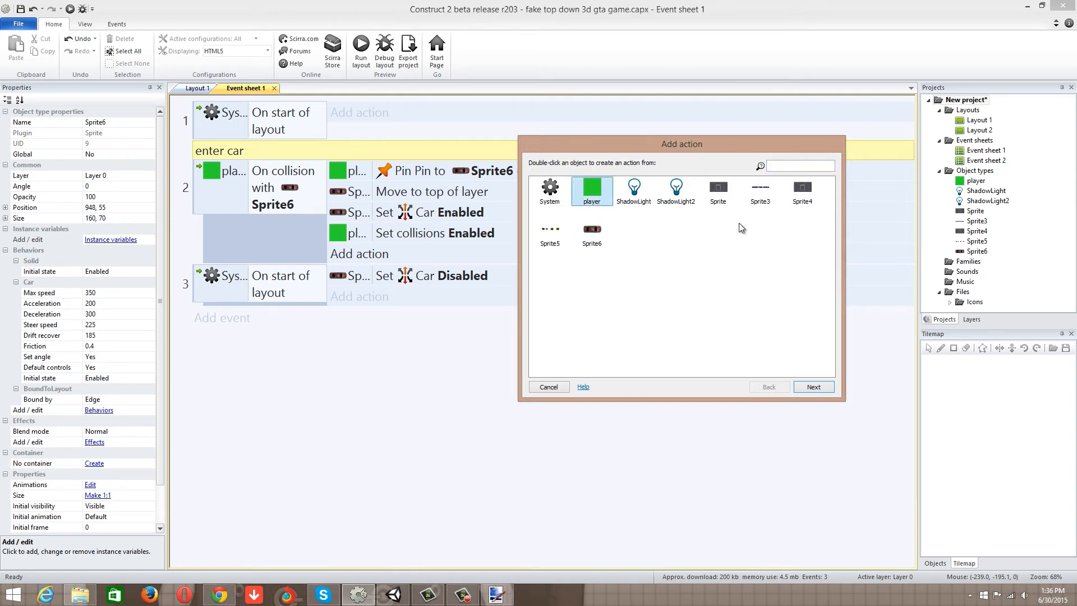
{"action": "double_click", "coordinate": [593, 190]}
{"action": "left_click_drag", "start_coordinate": [831, 223], "coordinate": [849, 318]}
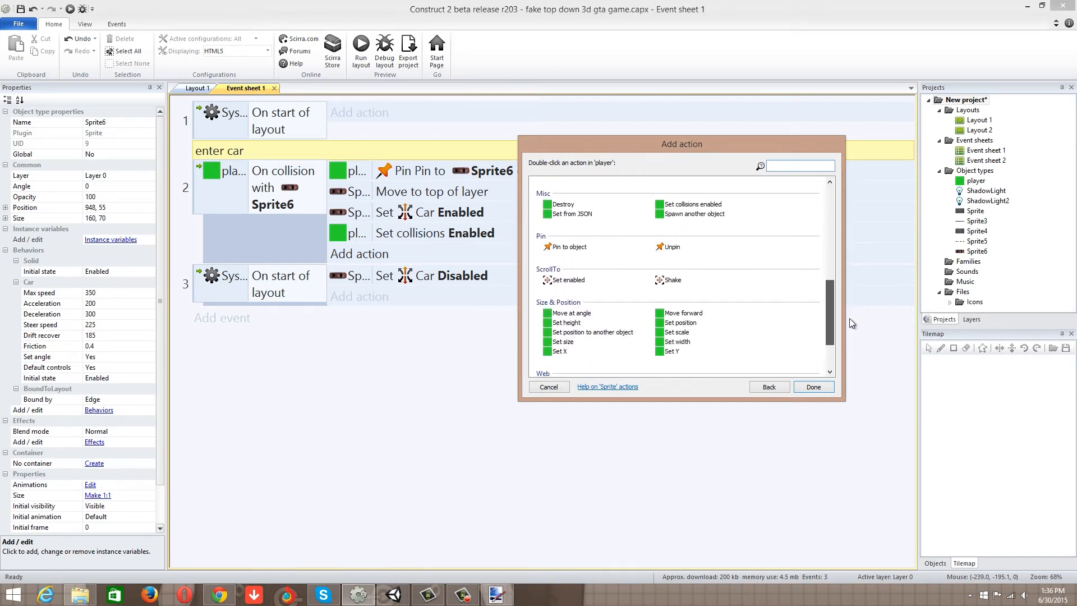
{"action": "double_click", "coordinate": [620, 333]}
{"action": "left_click", "coordinate": [551, 328]}
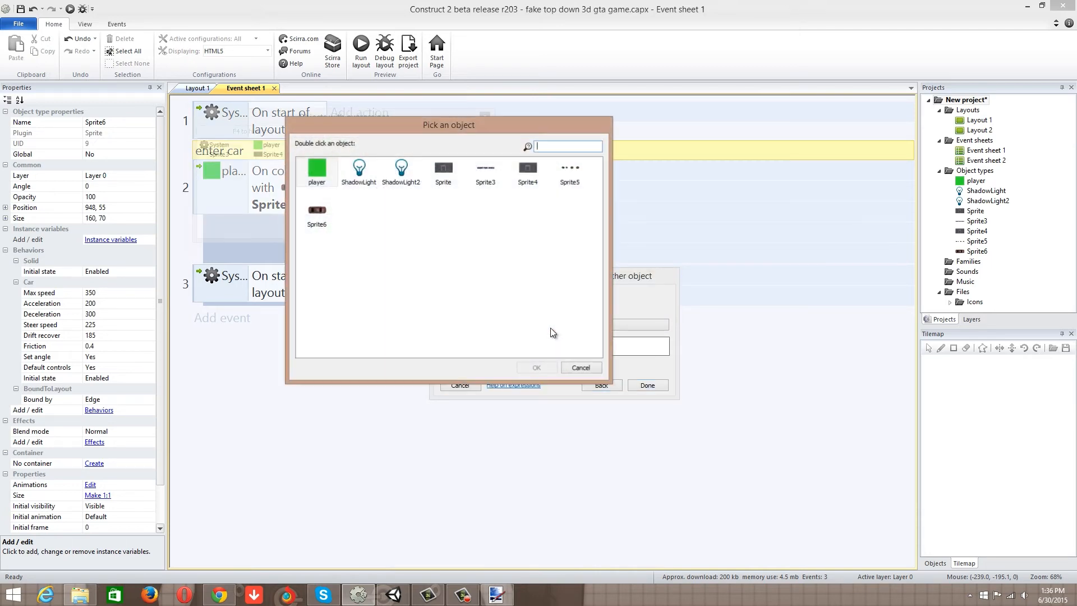
{"action": "double_click", "coordinate": [328, 212]}
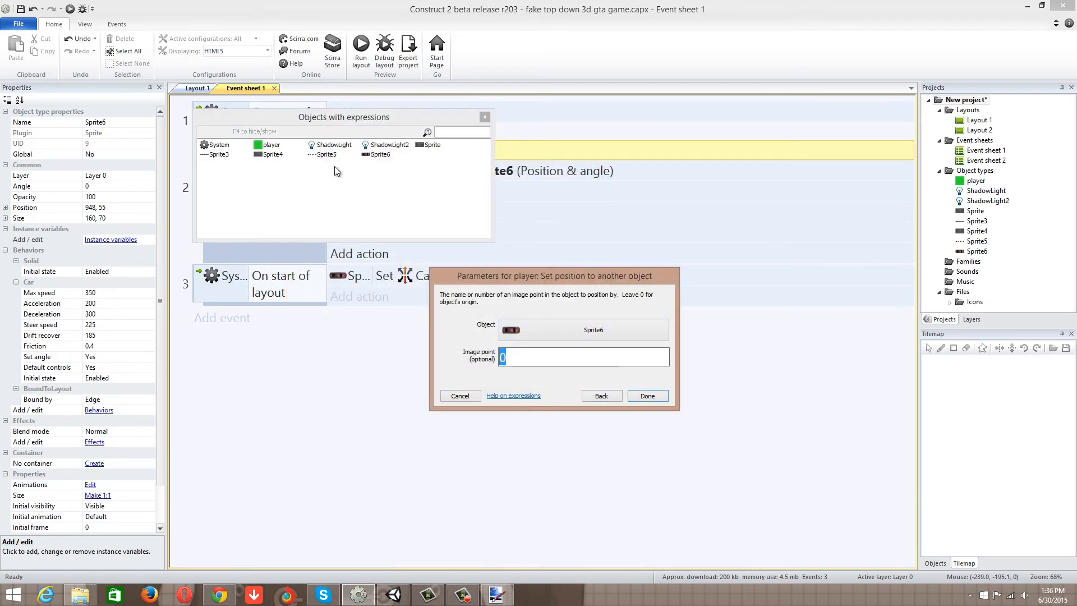
Set the position action's image point to Sprite6.Angle and move the action to the start of the collision event's action list.
{"action": "double_click", "coordinate": [371, 155]}
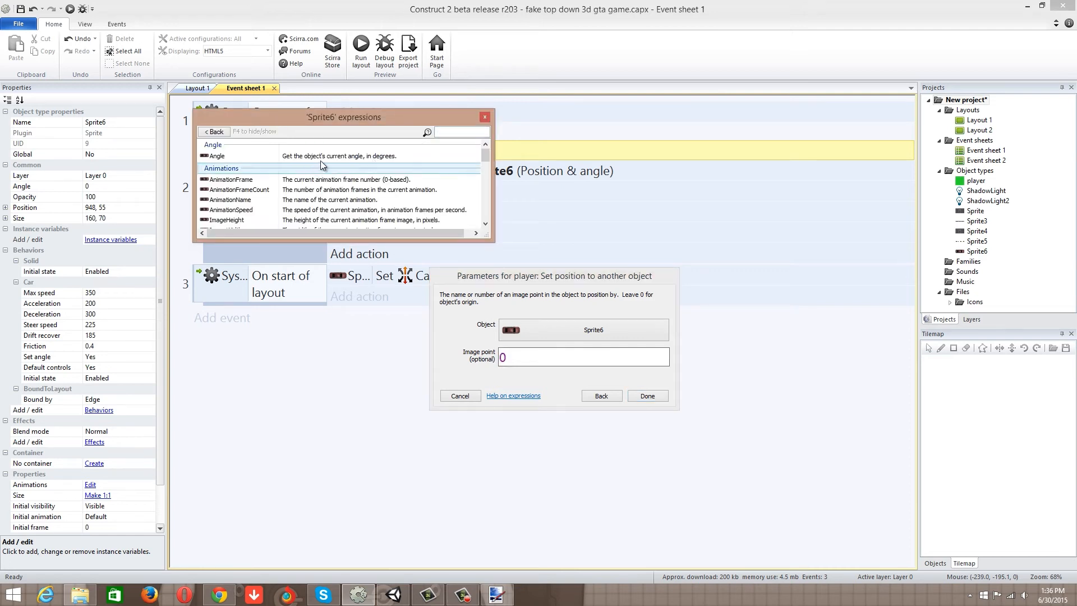
{"action": "mouse_move", "coordinate": [486, 154]}
{"action": "left_mouse_down"}
{"action": "mouse_move", "coordinate": [488, 169]}
{"action": "mouse_move", "coordinate": [495, 154]}
{"action": "left_mouse_up"}
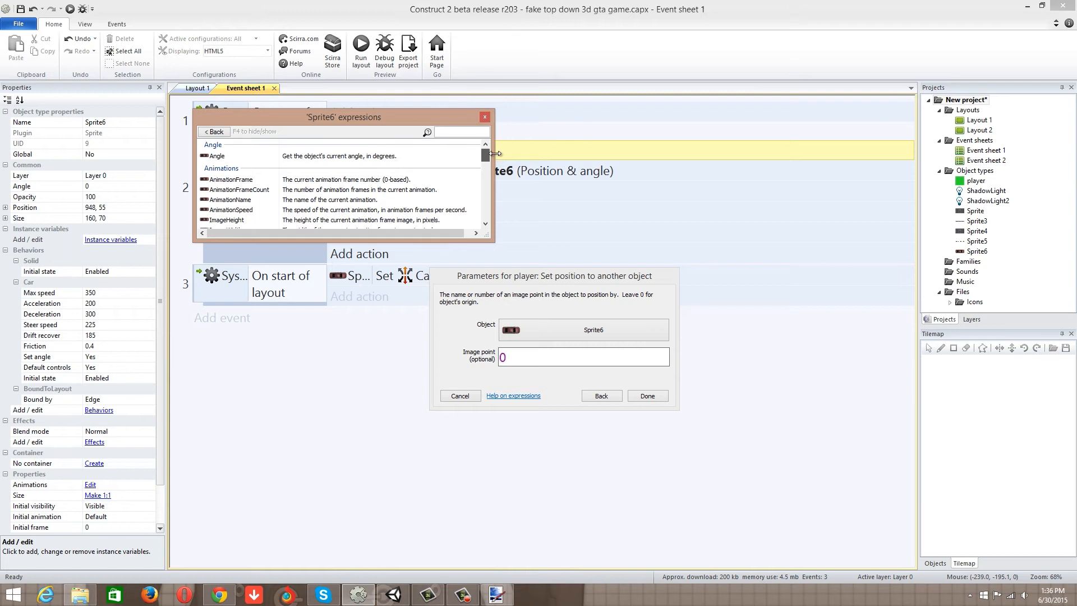
{"action": "double_click", "coordinate": [349, 158]}
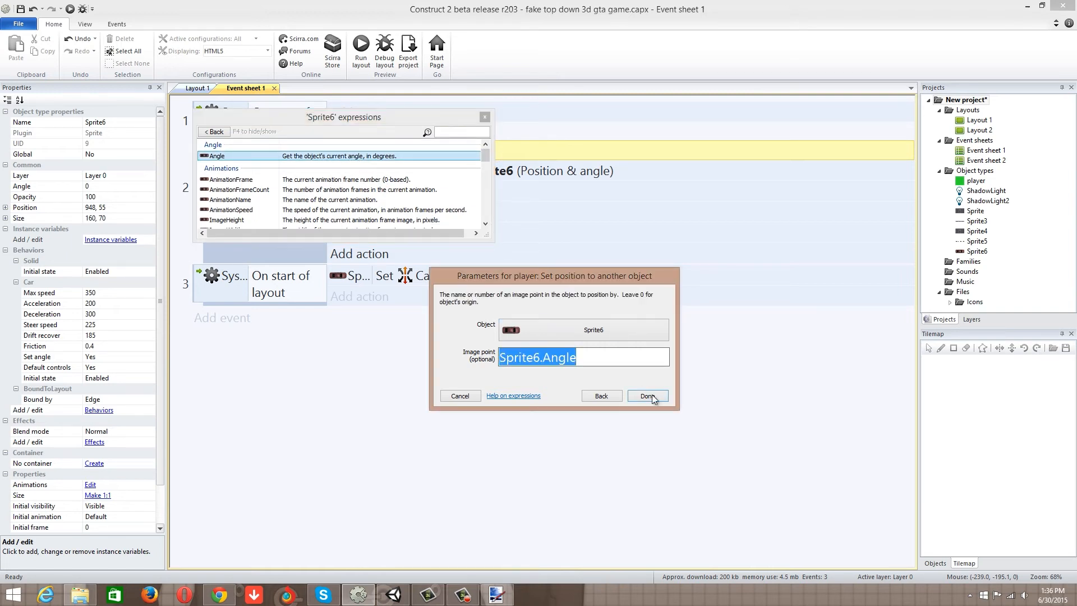
{"action": "left_click_drag", "start_coordinate": [486, 156], "coordinate": [489, 201]}
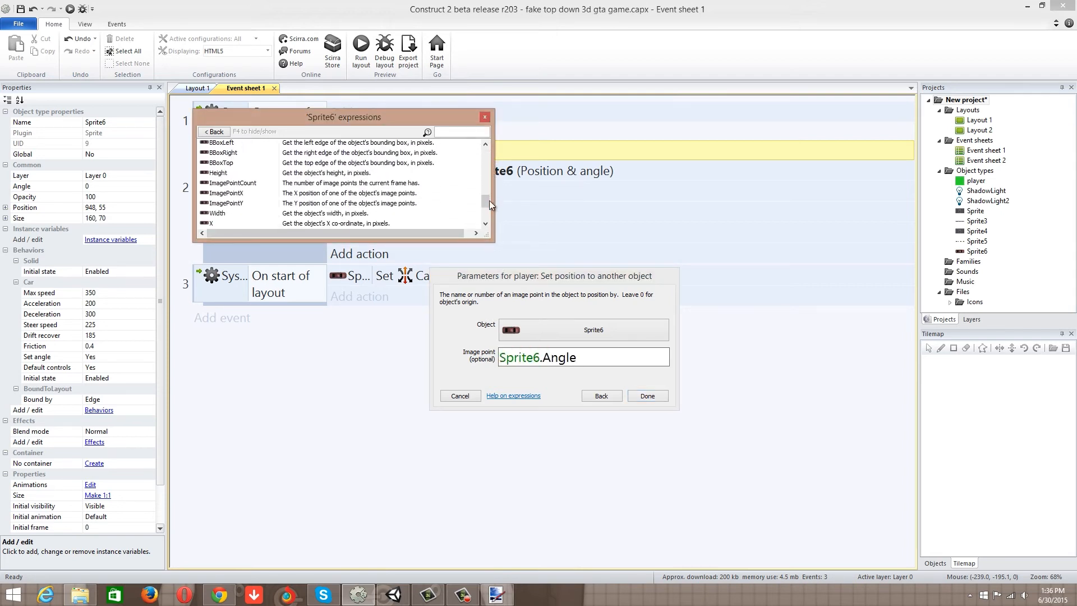
{"action": "scroll", "coordinate": [482, 205], "scroll_direction": "down", "scroll_amount": 1}
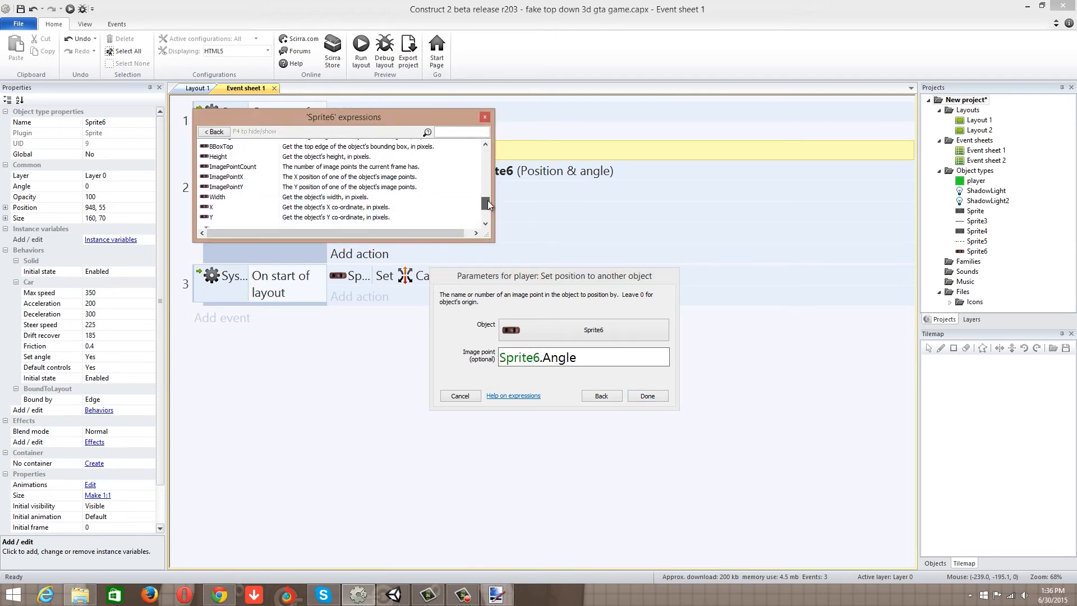
{"action": "left_click", "coordinate": [647, 393]}
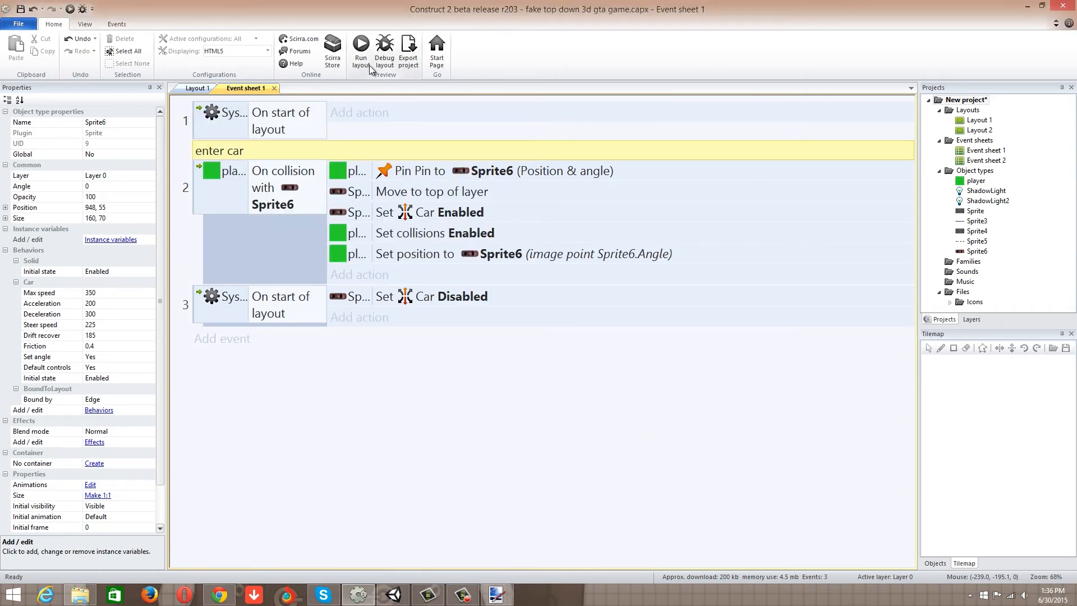
{"action": "left_click_drag", "start_coordinate": [540, 249], "coordinate": [542, 163]}
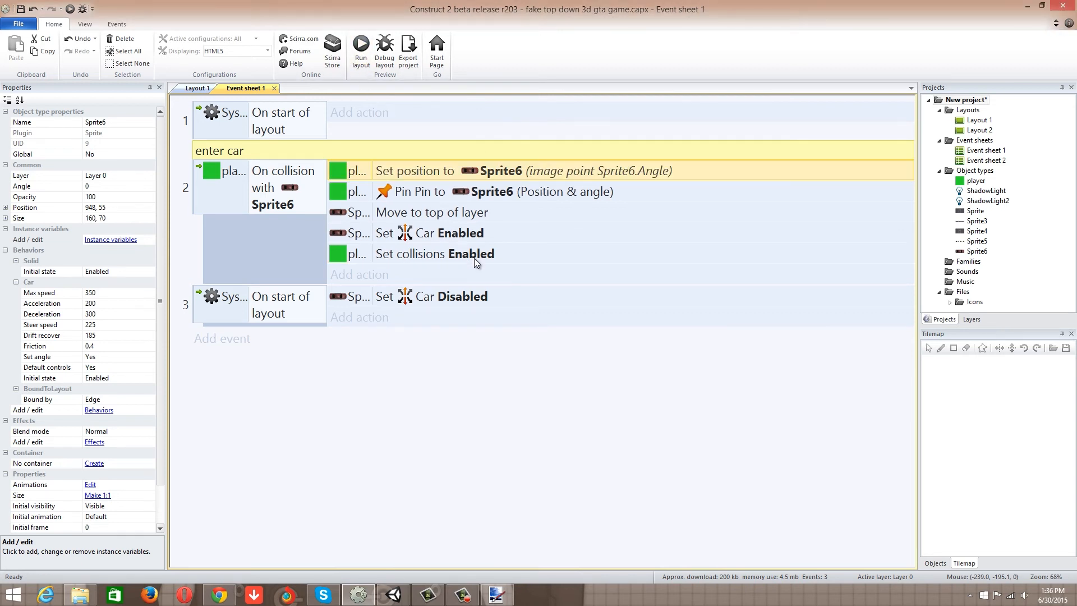
Preview the layout and steer the player past the trees and beneath the lower right-hand building.
{"action": "key", "text": "F5"}
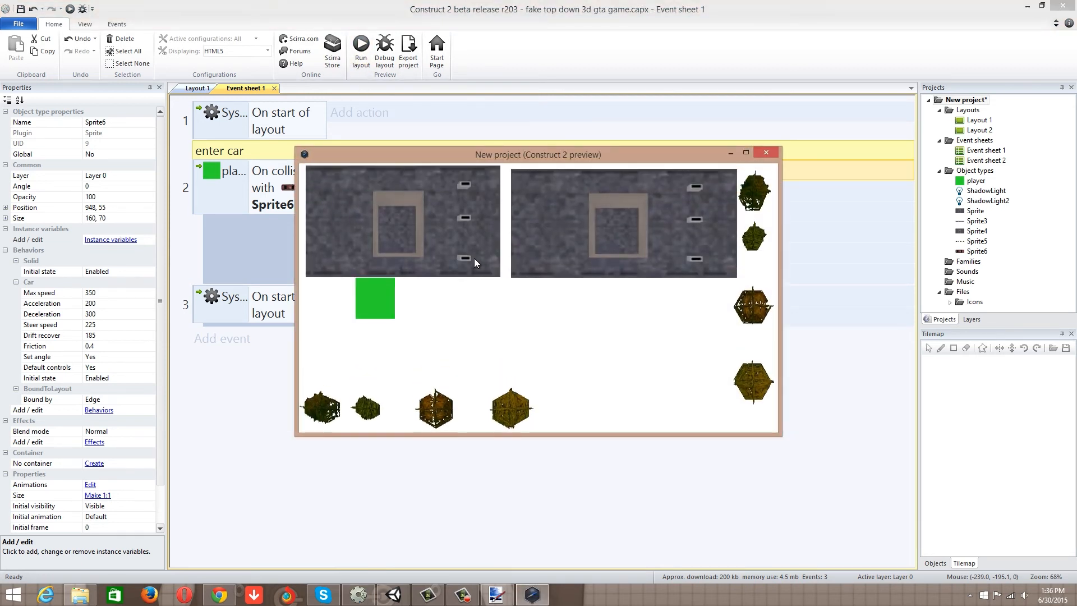
{"action": "key", "text": "Up"}
{"action": "key", "text": "Right"}
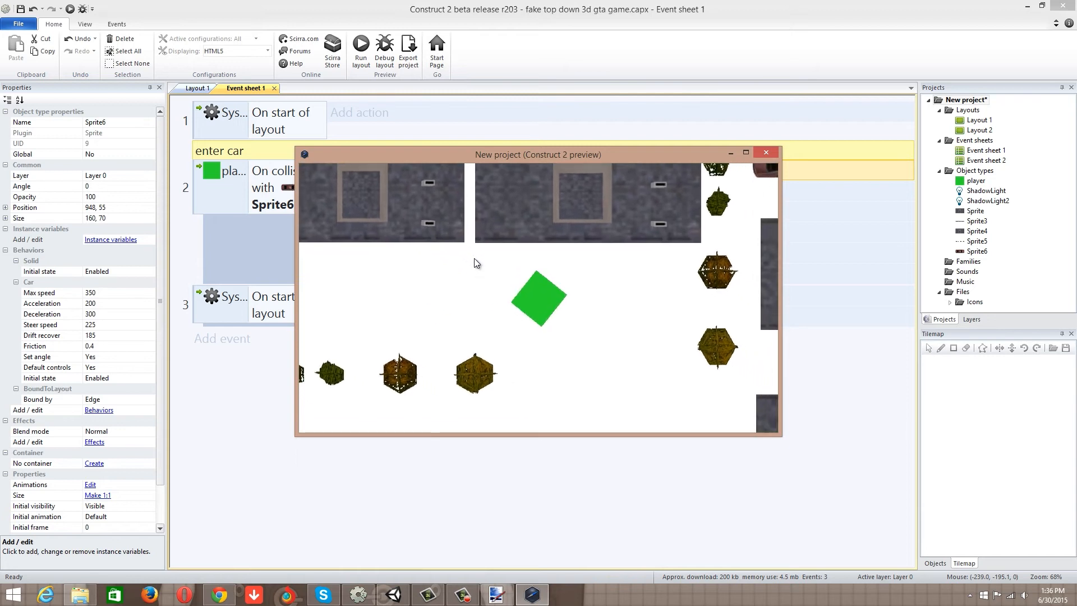
{"action": "key", "text": "Down"}
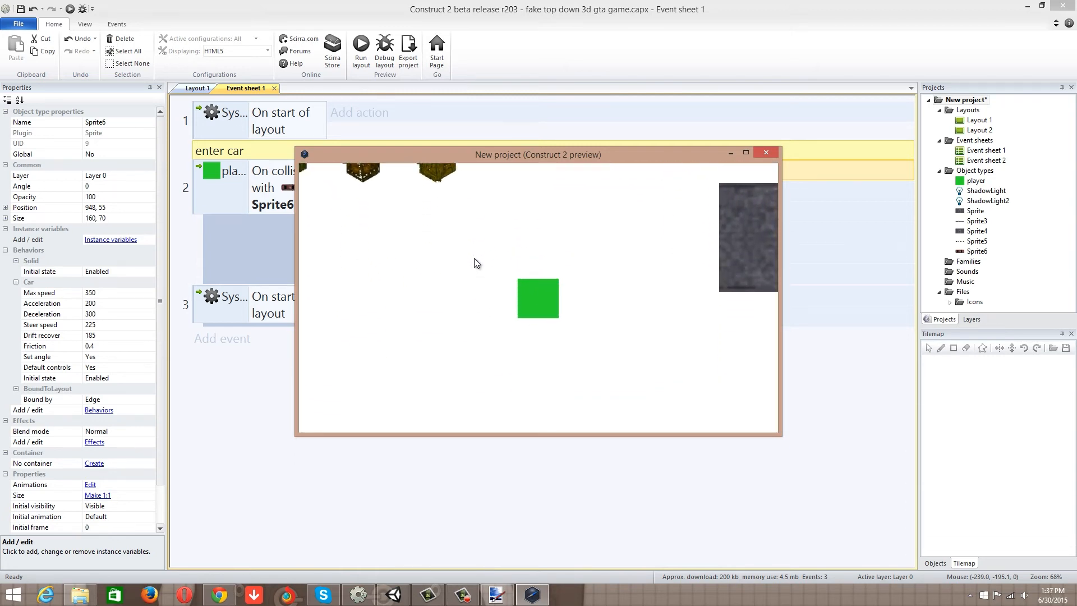
{"action": "key", "text": "Right"}
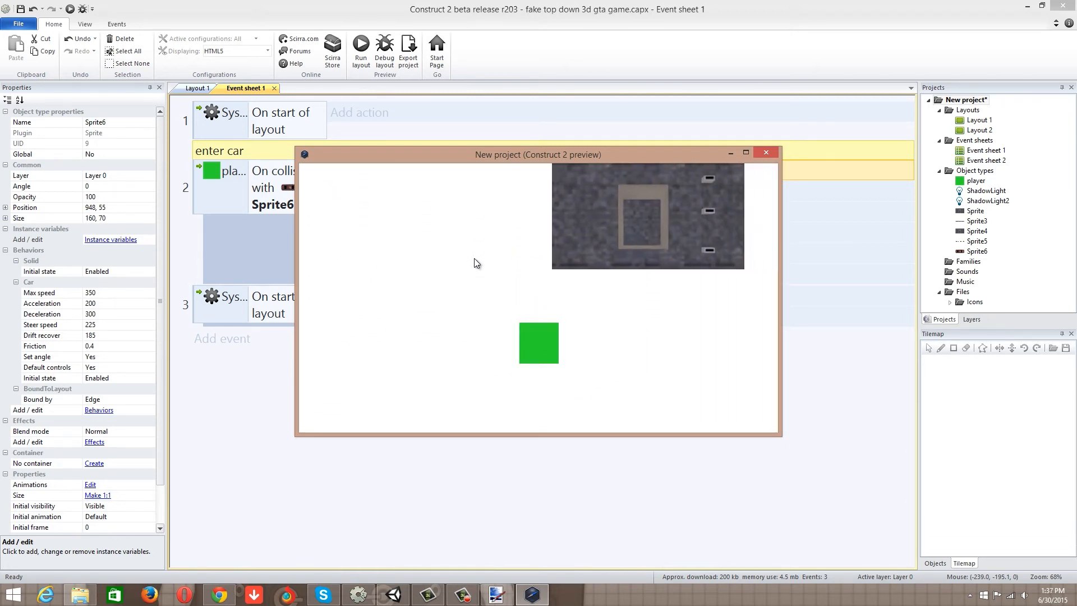
{"action": "key", "text": "Up"}
{"action": "key", "text": "Right"}
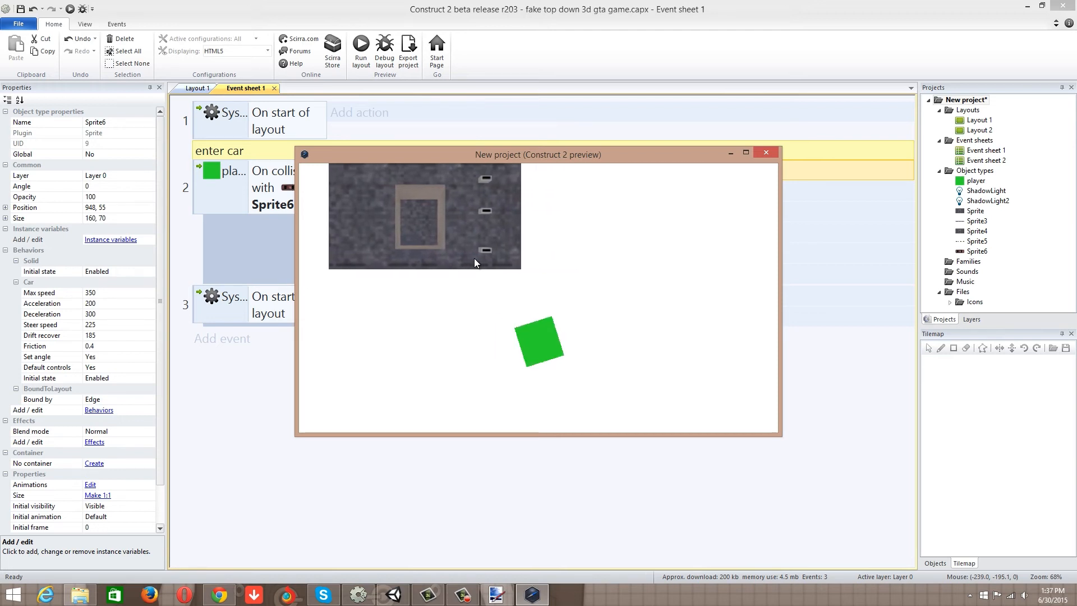
Steer the player up around the right-hand buildings and left into the parked car.
{"action": "key", "text": "Up"}
{"action": "key", "text": "Right"}
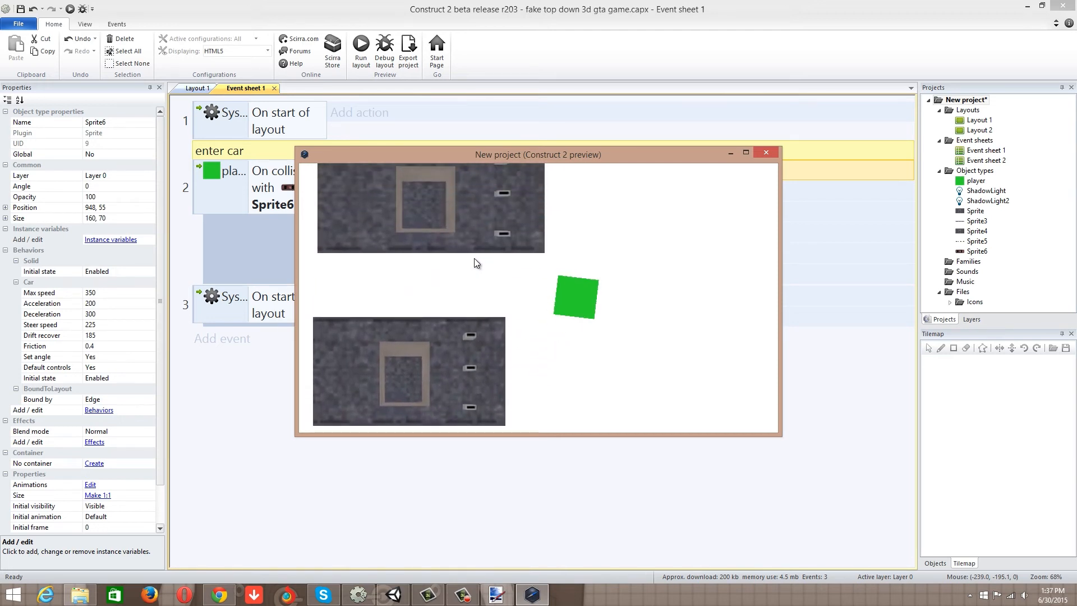
{"action": "key", "text": "Up"}
{"action": "key", "text": "Right"}
{"action": "key", "text": "Left"}
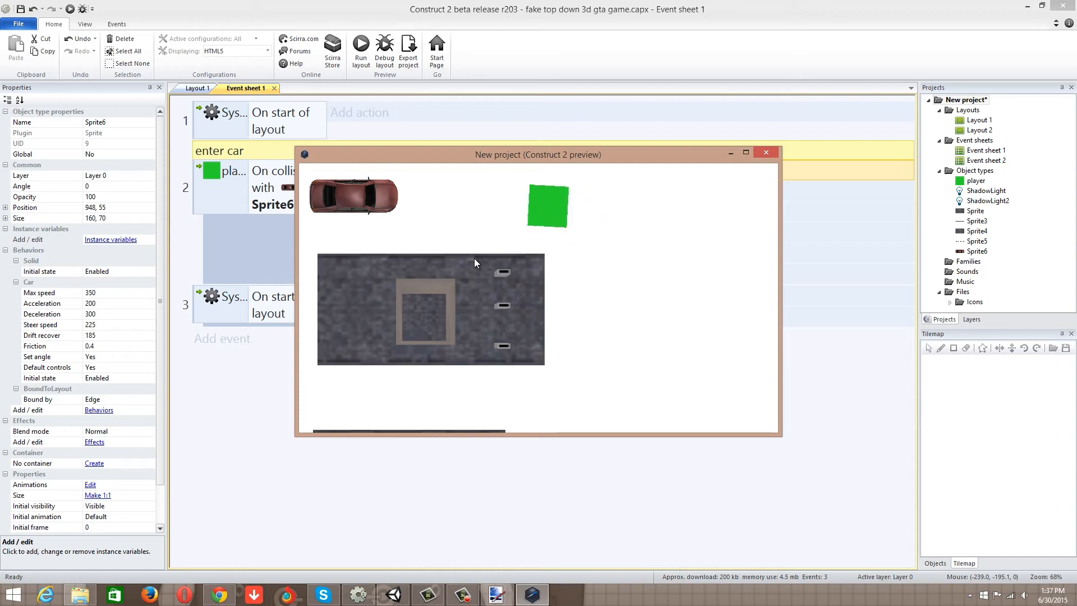
{"action": "key", "text": "Left"}
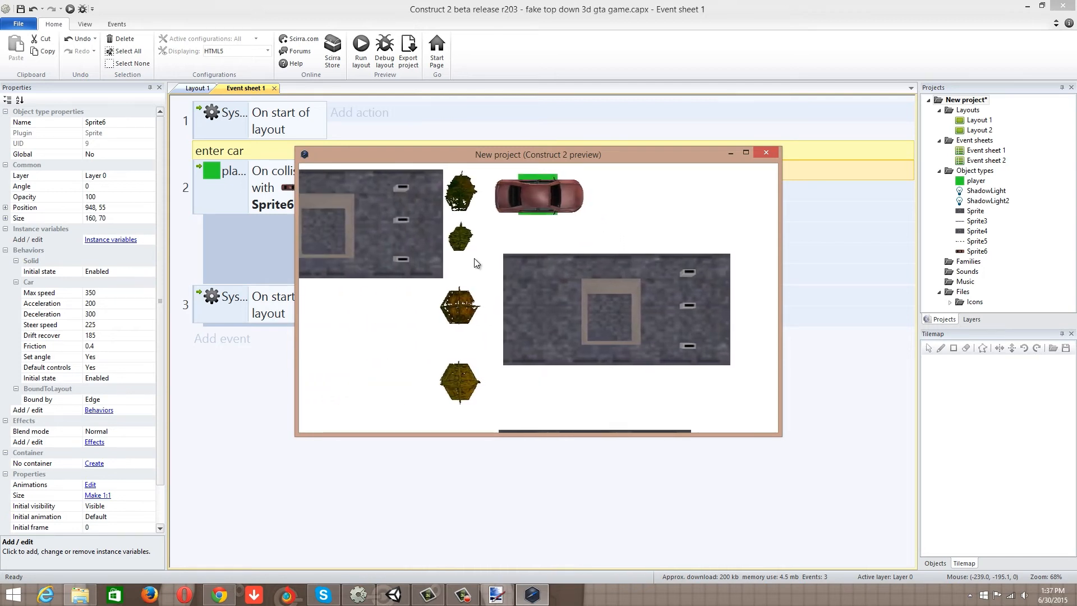
Drive the car with the pinned player right and down past the right-hand buildings.
{"action": "key", "text": "Up"}
{"action": "key", "text": "Right"}
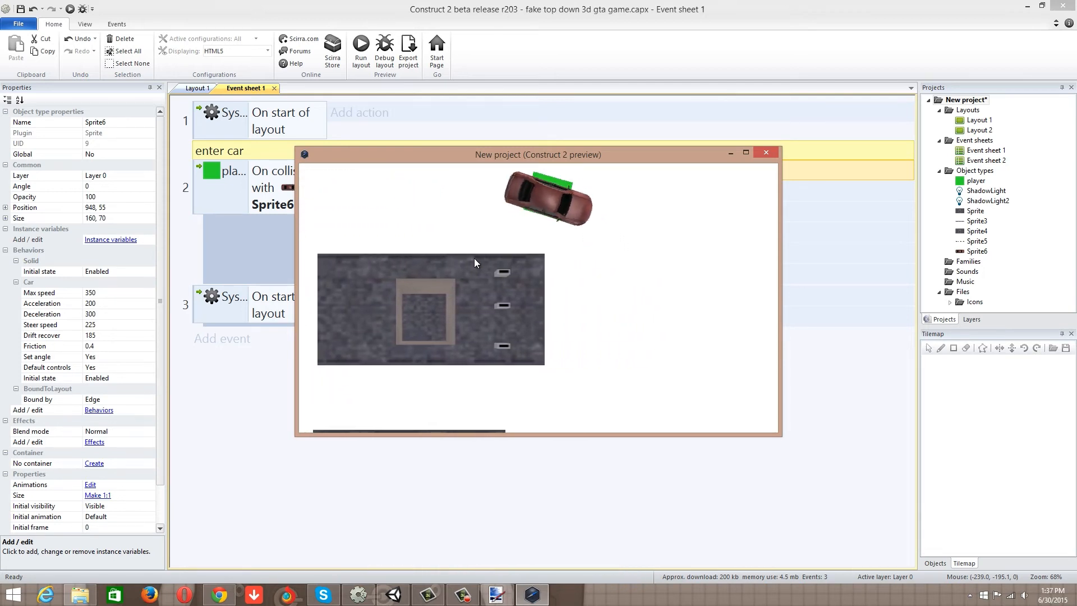
{"action": "key", "text": "Up"}
{"action": "key", "text": "Right"}
{"action": "key", "text": "Left"}
{"action": "key", "text": "Right"}
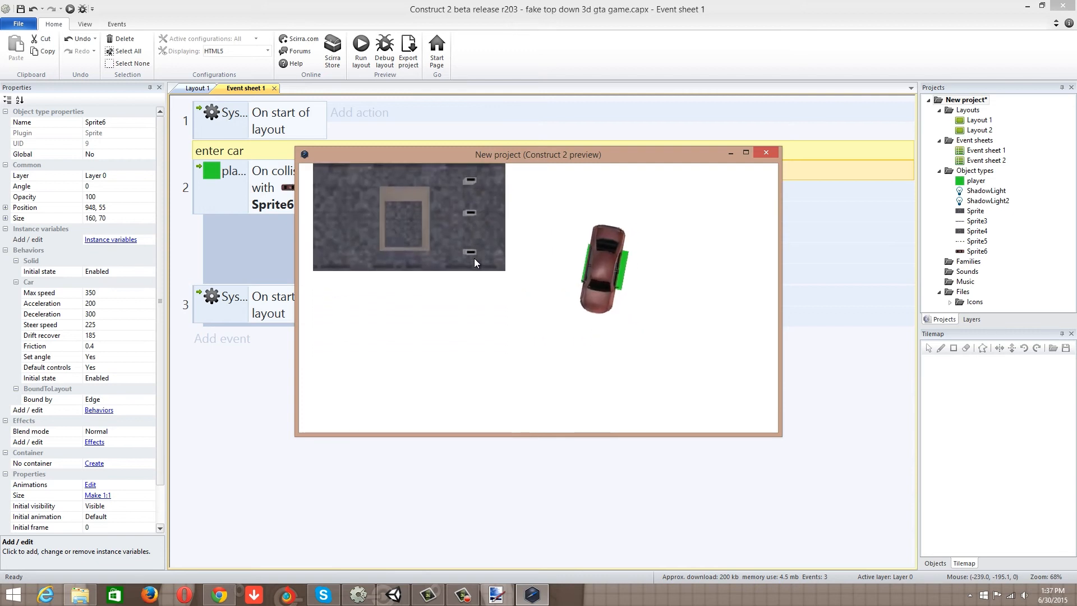
Drive the car beneath the lower building back toward the trees and close the preview.
{"action": "key", "text": "Up"}
{"action": "key", "text": "Right"}
{"action": "key", "text": "Left"}
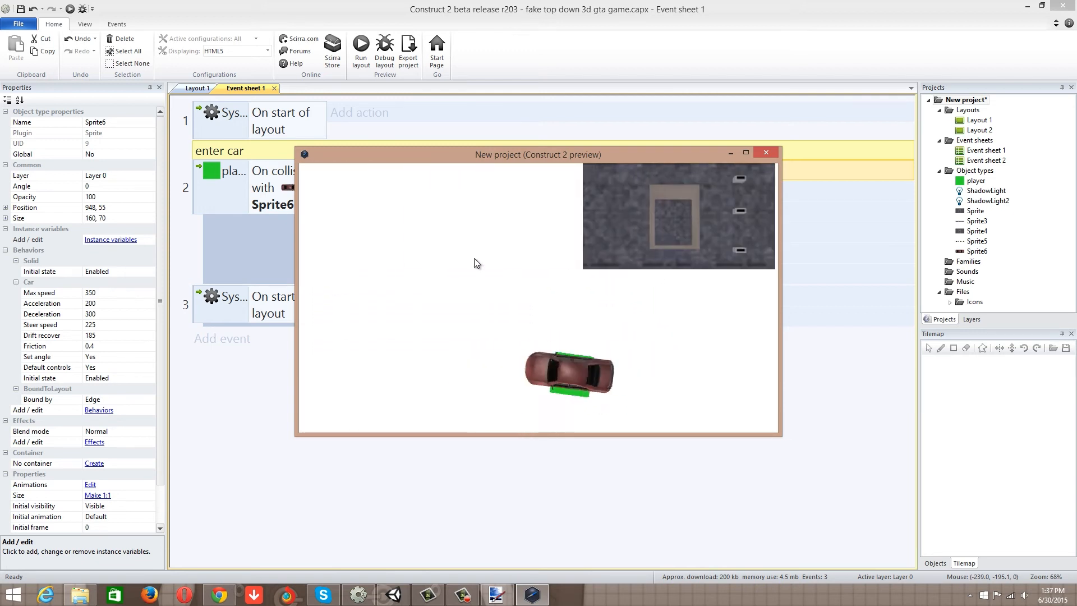
{"action": "key", "text": "Up"}
{"action": "key", "text": "Right"}
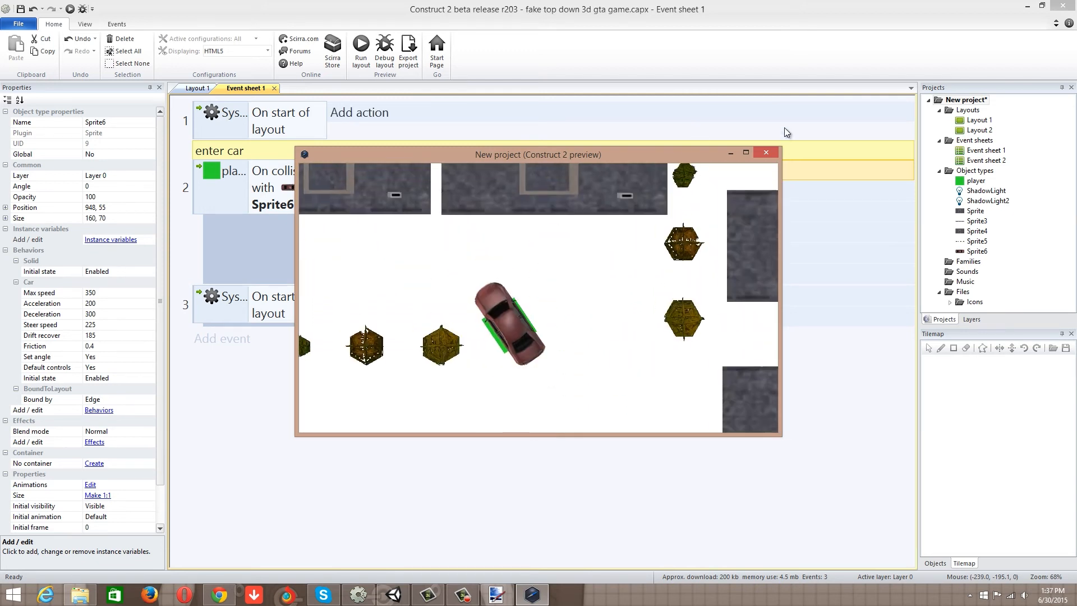
{"action": "left_click", "coordinate": [768, 153]}
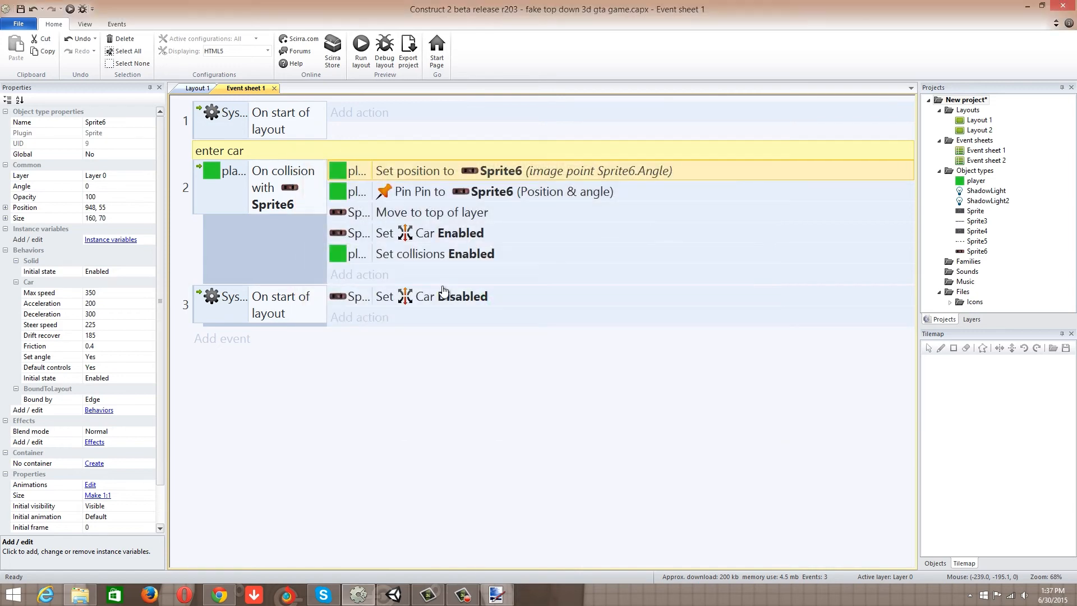
Add a player action to the collision event that sets the ScrollTo behavior to disabled.
{"action": "left_click", "coordinate": [409, 273]}
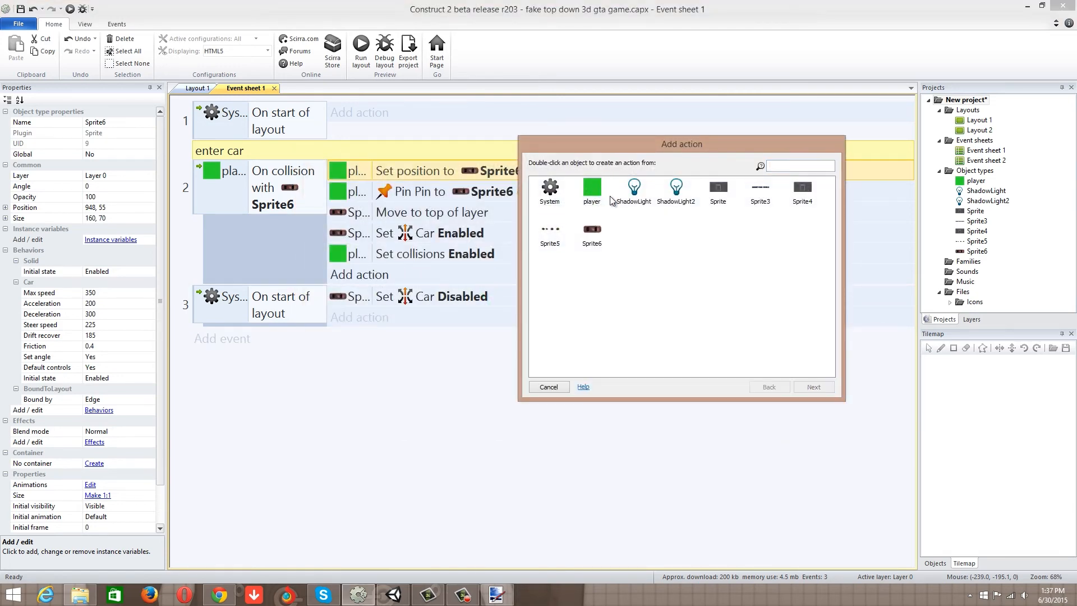
{"action": "double_click", "coordinate": [592, 191]}
{"action": "left_click_drag", "start_coordinate": [833, 240], "coordinate": [850, 315]}
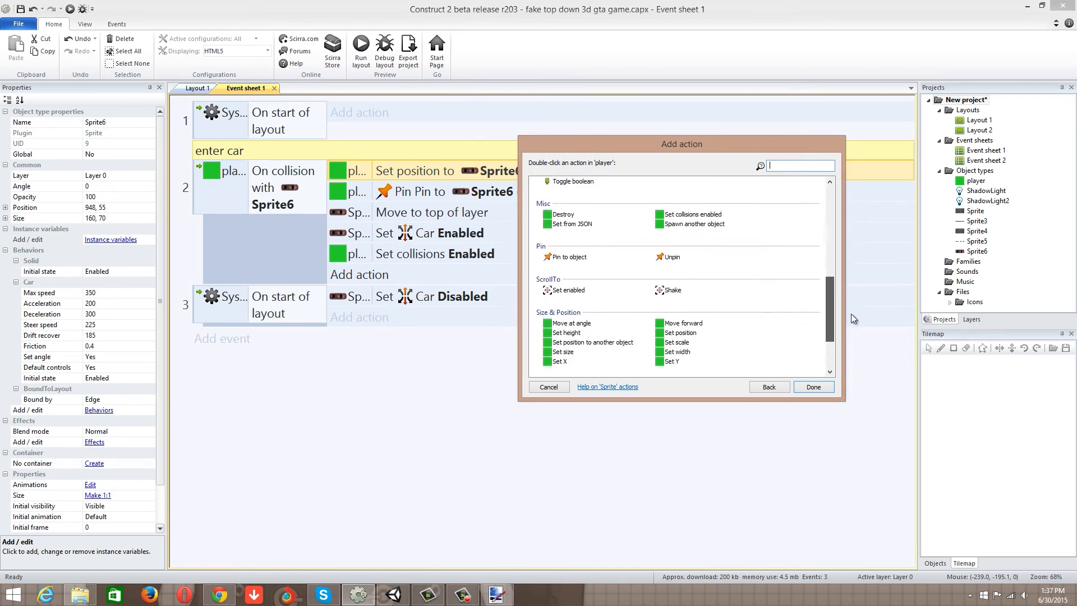
{"action": "double_click", "coordinate": [561, 287]}
{"action": "left_click", "coordinate": [521, 325]}
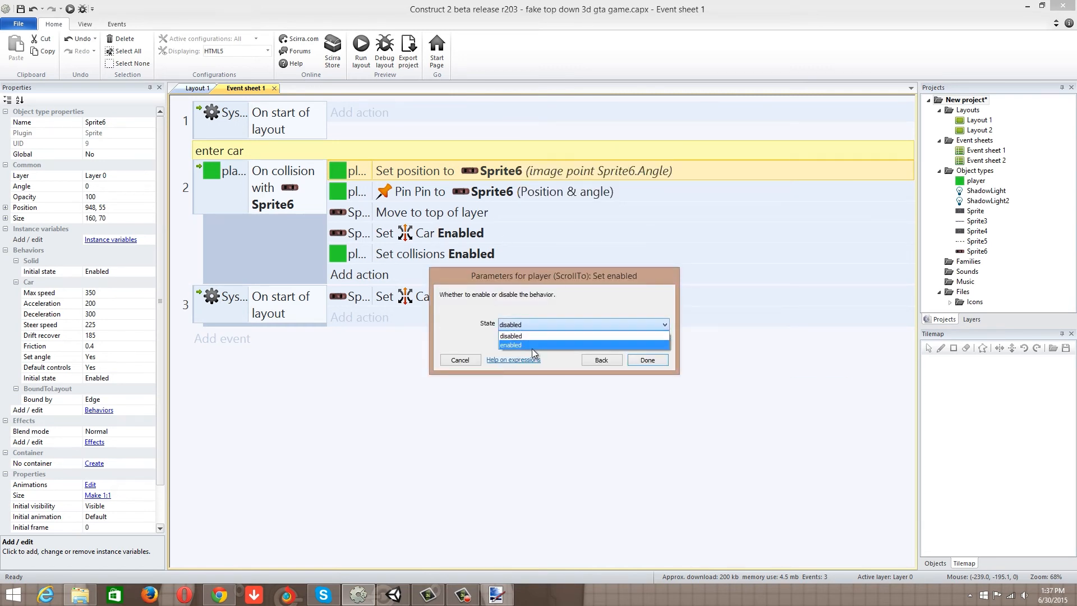
{"action": "left_click", "coordinate": [523, 343]}
{"action": "left_click", "coordinate": [648, 360]}
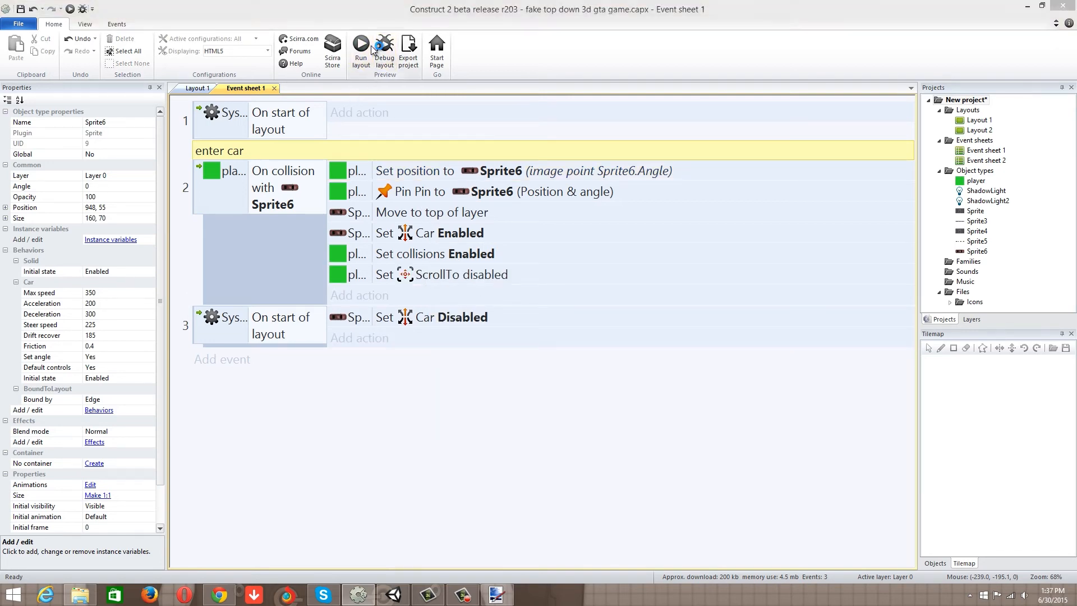
Run the layout preview and move the player right and down, past the trees and beneath the lower right-hand building.
{"action": "key", "text": "F5"}
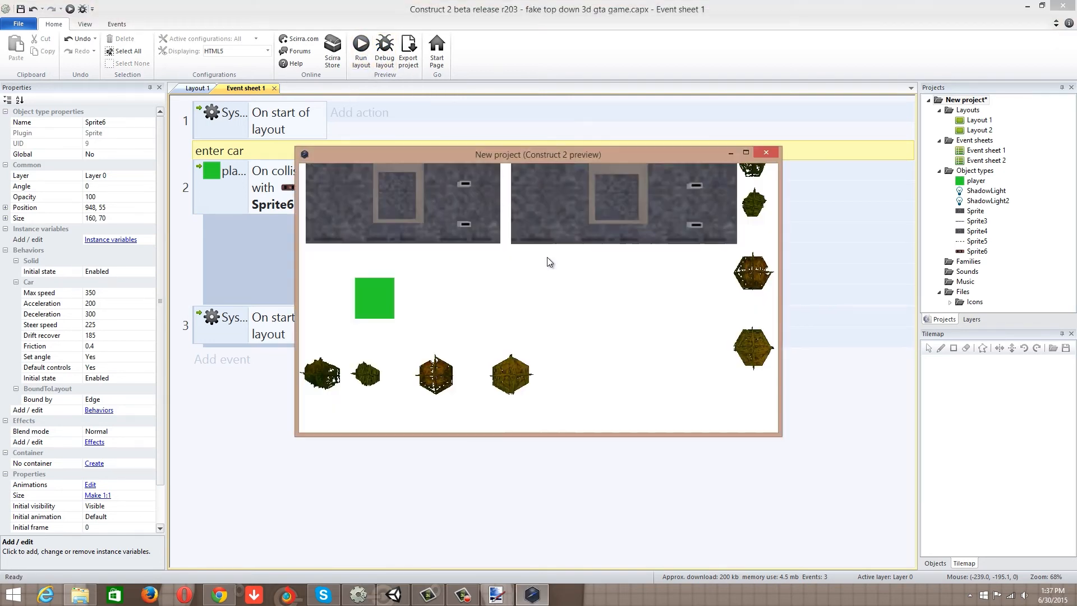
{"action": "key", "text": "Down"}
{"action": "key", "text": "Right"}
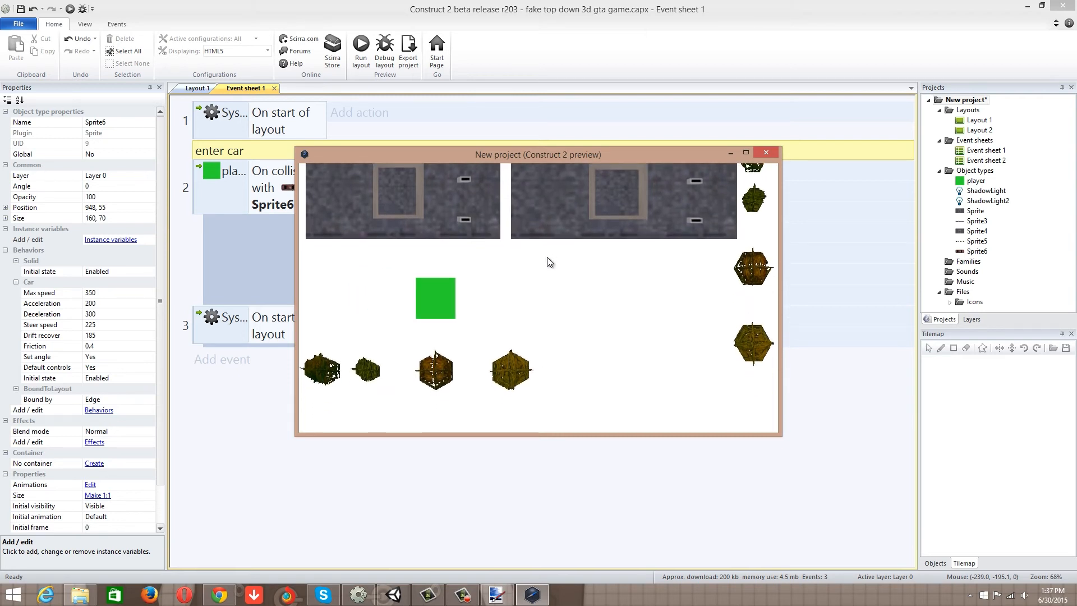
{"action": "key", "text": "Down"}
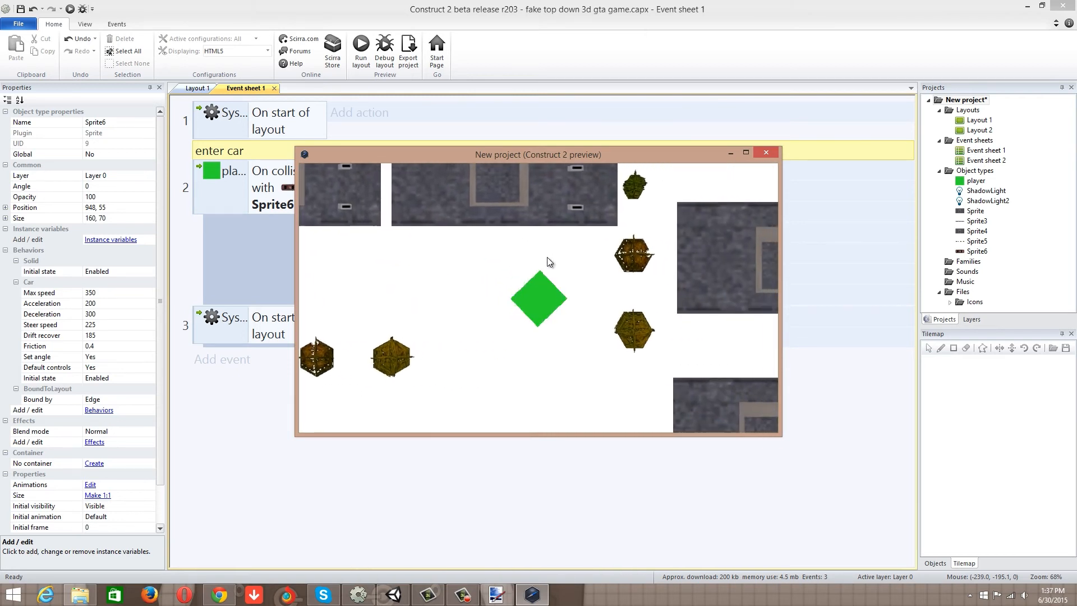
{"action": "key", "text": "Right"}
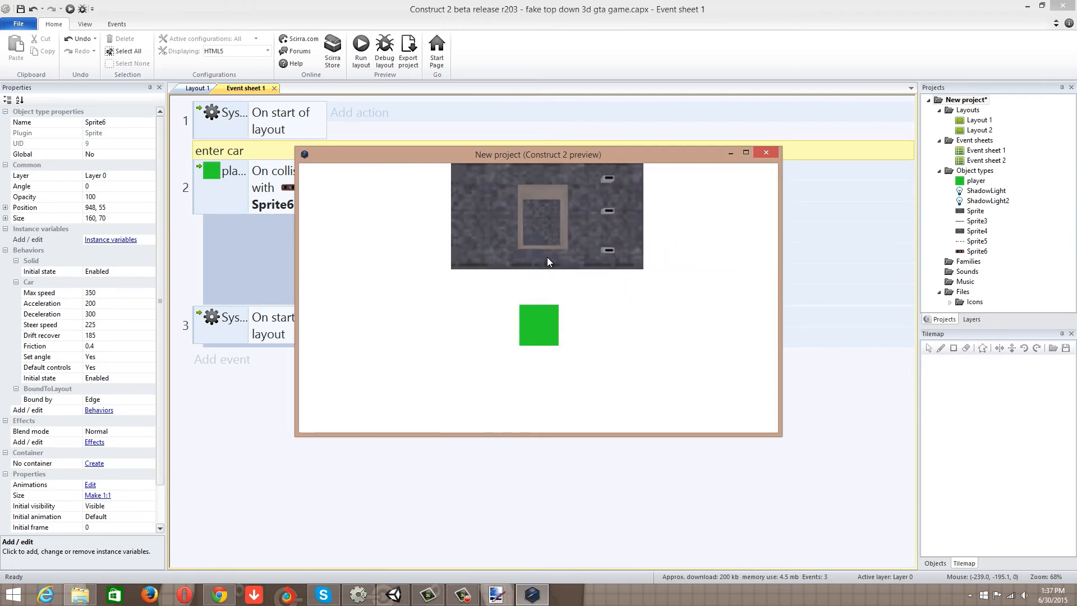
Steer the player up along the outer side of the right-hand buildings and back left into the parked car.
{"action": "key", "text": "Up"}
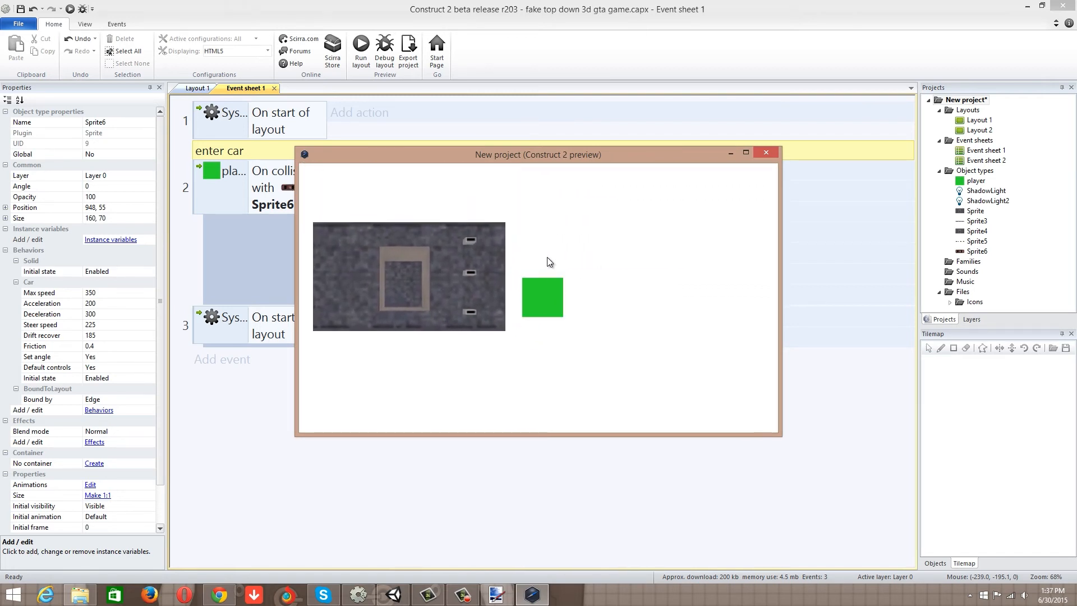
{"action": "key", "text": "Right"}
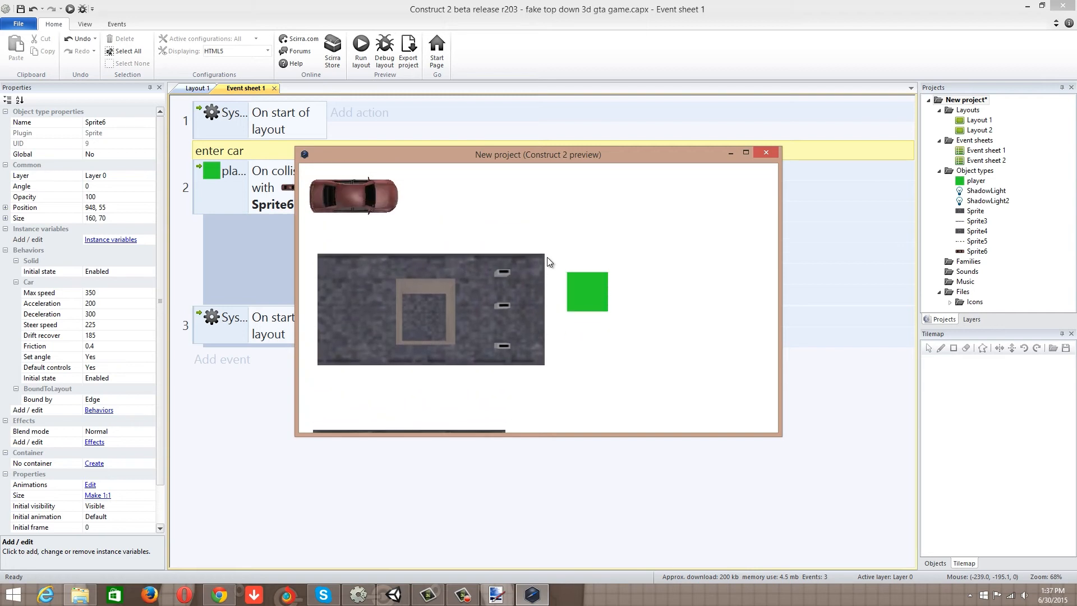
{"action": "key", "text": "Left"}
{"action": "key", "text": "Up"}
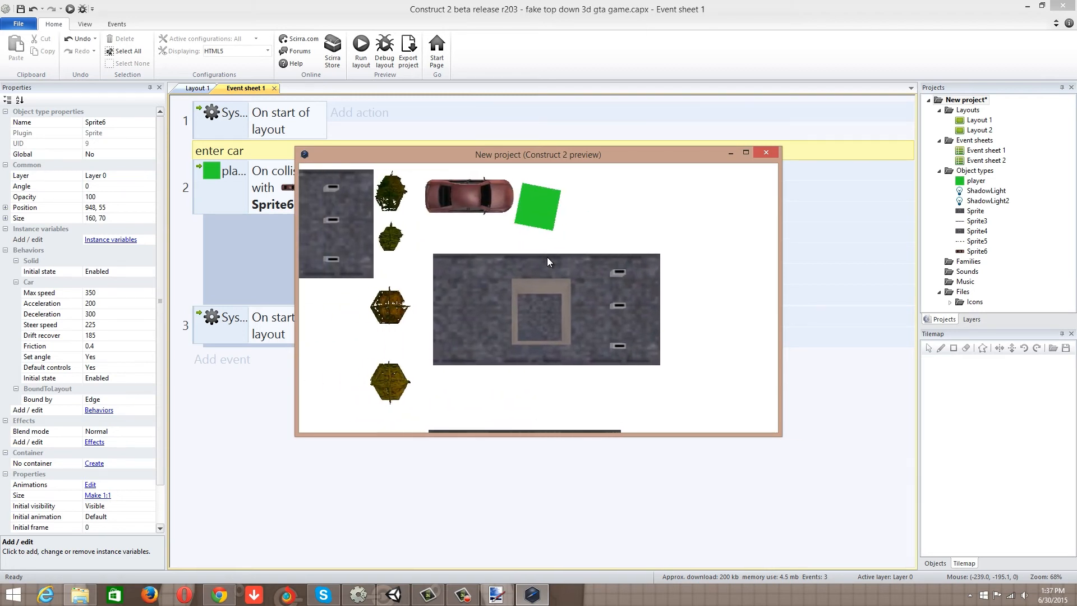
{"action": "key", "text": "Up"}
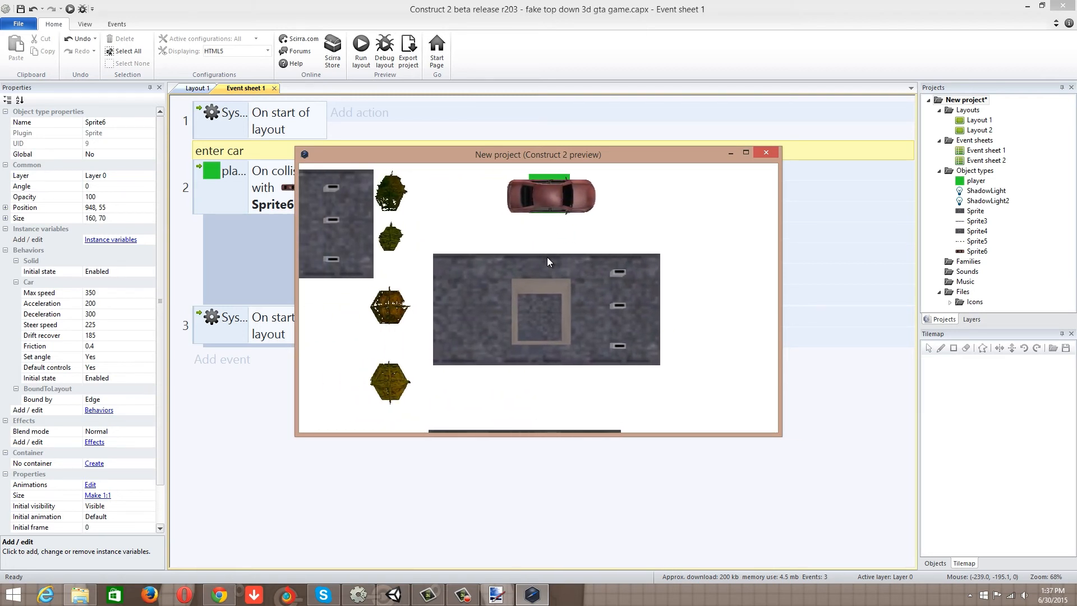
Drive the car right and down past the upper right-hand building, out of the view, and close the preview.
{"action": "key", "text": "Right"}
{"action": "key", "text": "Up"}
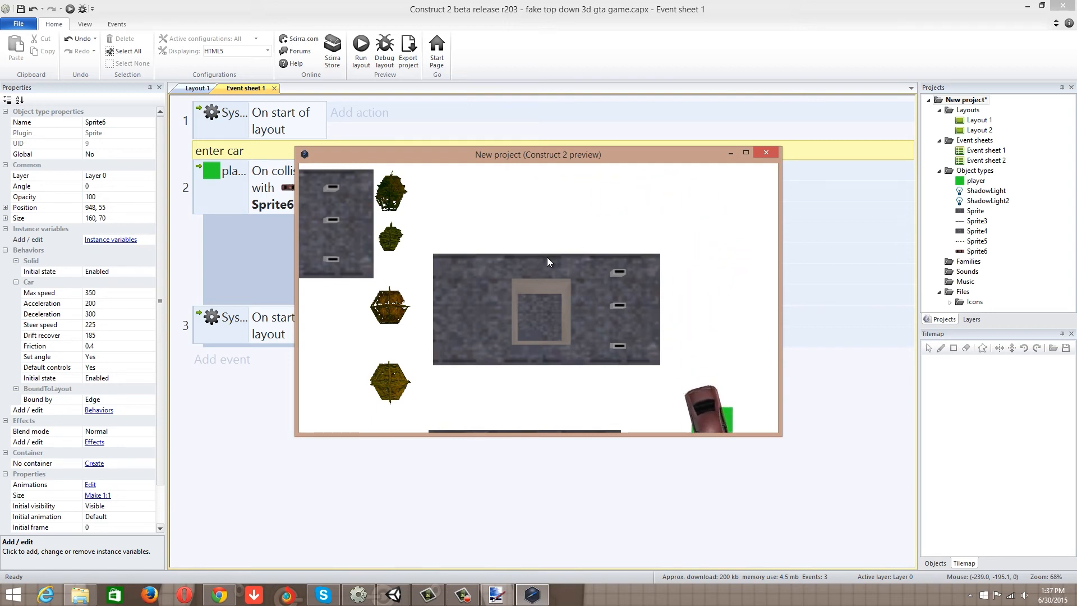
{"action": "left_click", "coordinate": [767, 152]}
{"action": "left_click", "coordinate": [458, 193]}
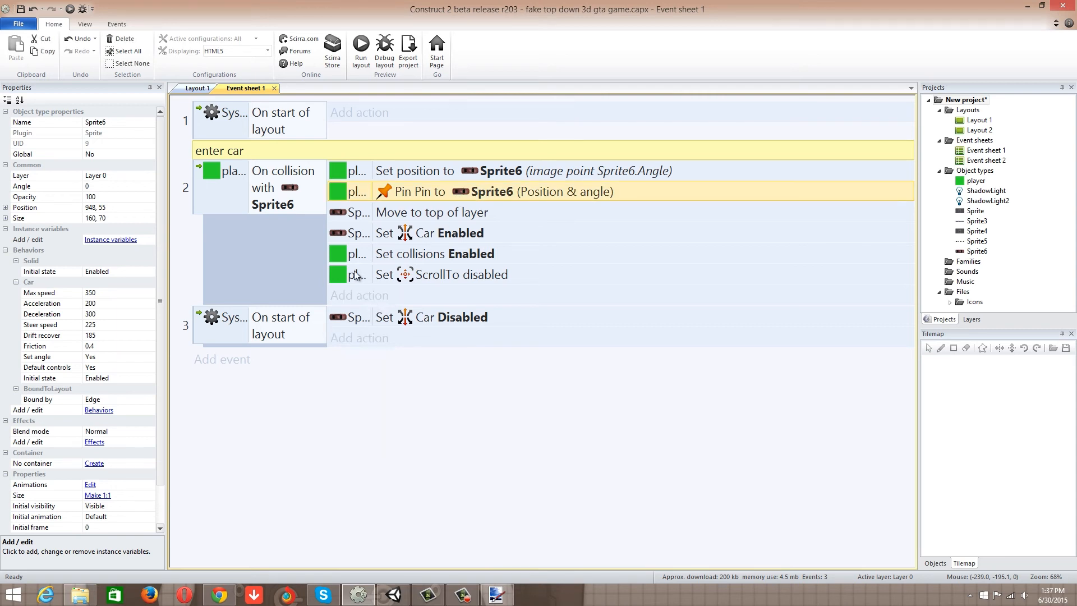
{"action": "left_click", "coordinate": [360, 295]}
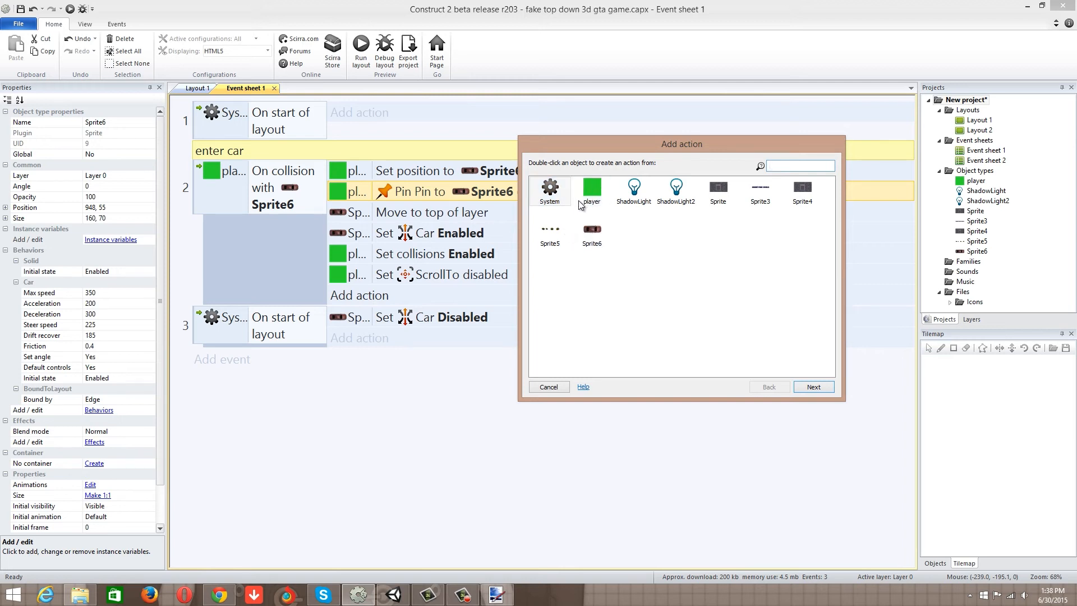
{"action": "double_click", "coordinate": [593, 231]}
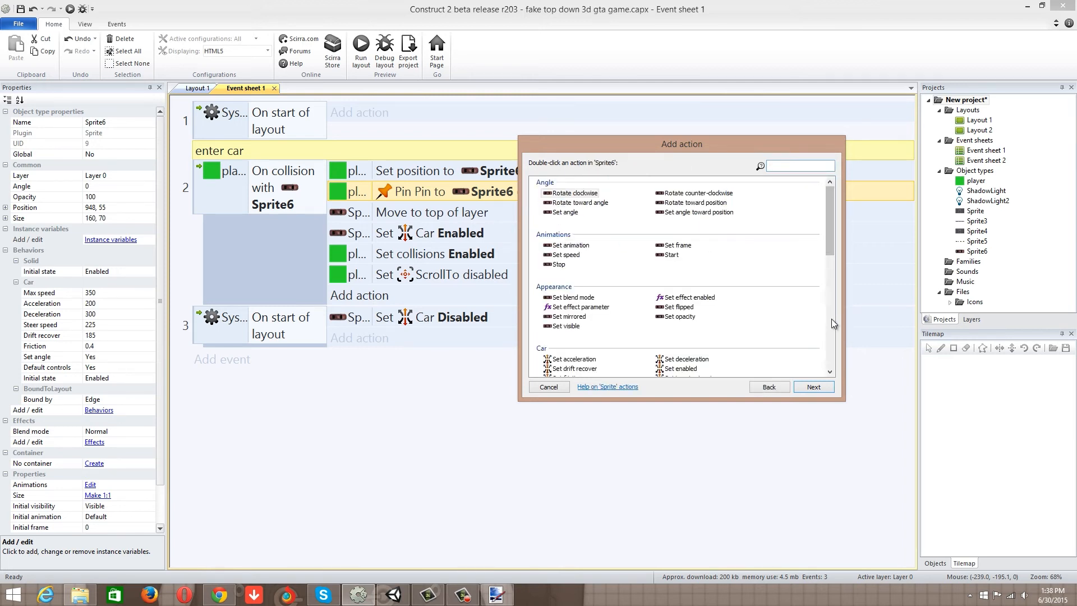
{"action": "left_click_drag", "start_coordinate": [834, 227], "coordinate": [830, 340]}
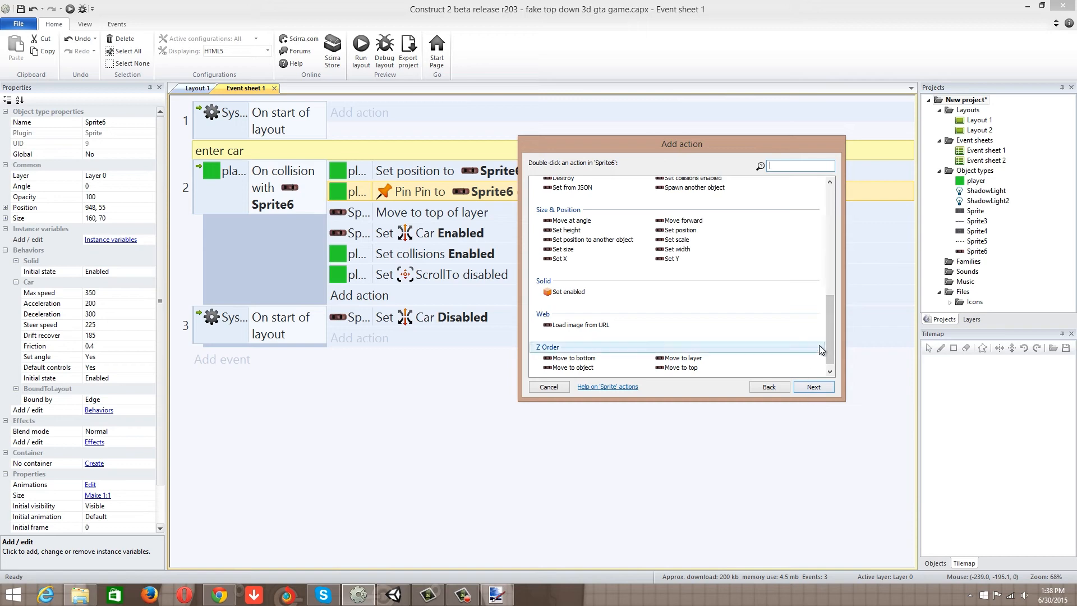
{"action": "scroll", "coordinate": [830, 337], "scroll_direction": "down", "scroll_amount": 1}
{"action": "left_click", "coordinate": [549, 387]}
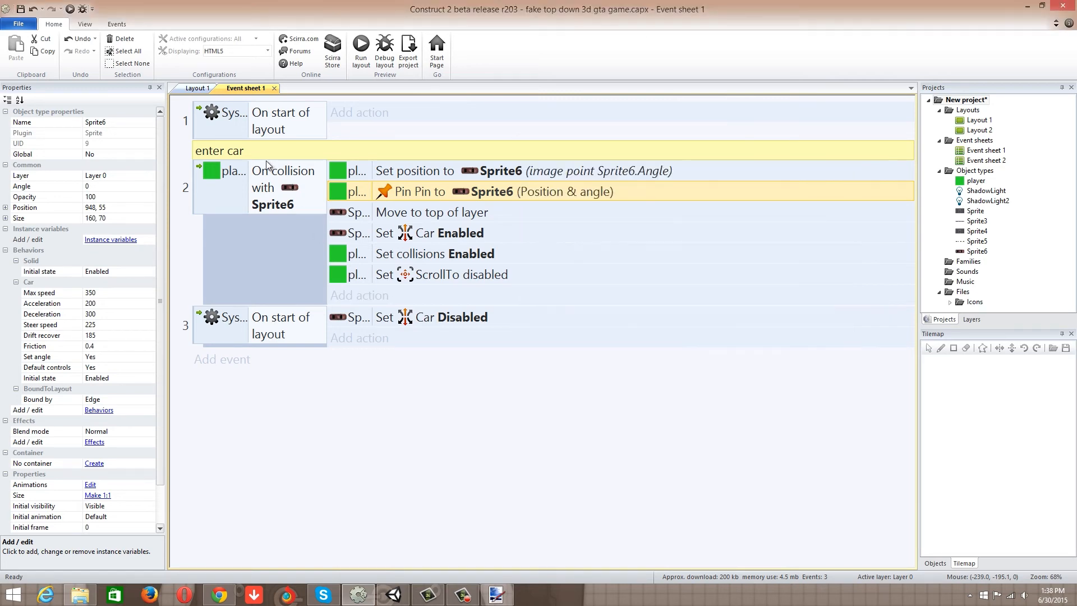
Add the Scroll To behavior to the car sprite Sprite6 in Layout 1.
{"action": "left_click", "coordinate": [197, 88]}
{"action": "double_click", "coordinate": [733, 193]}
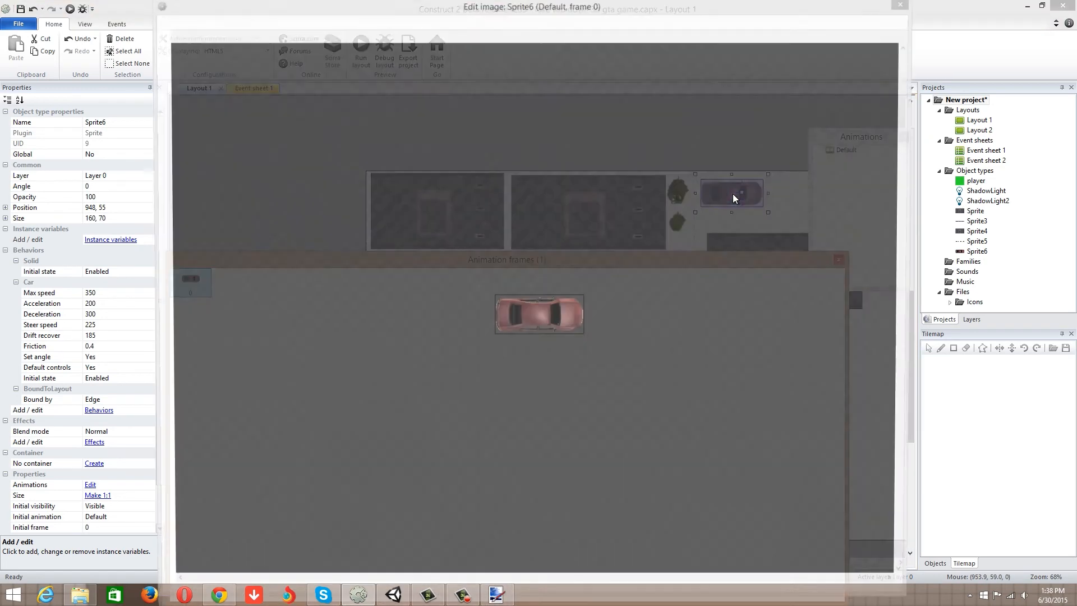
{"action": "left_click", "coordinate": [904, 5]}
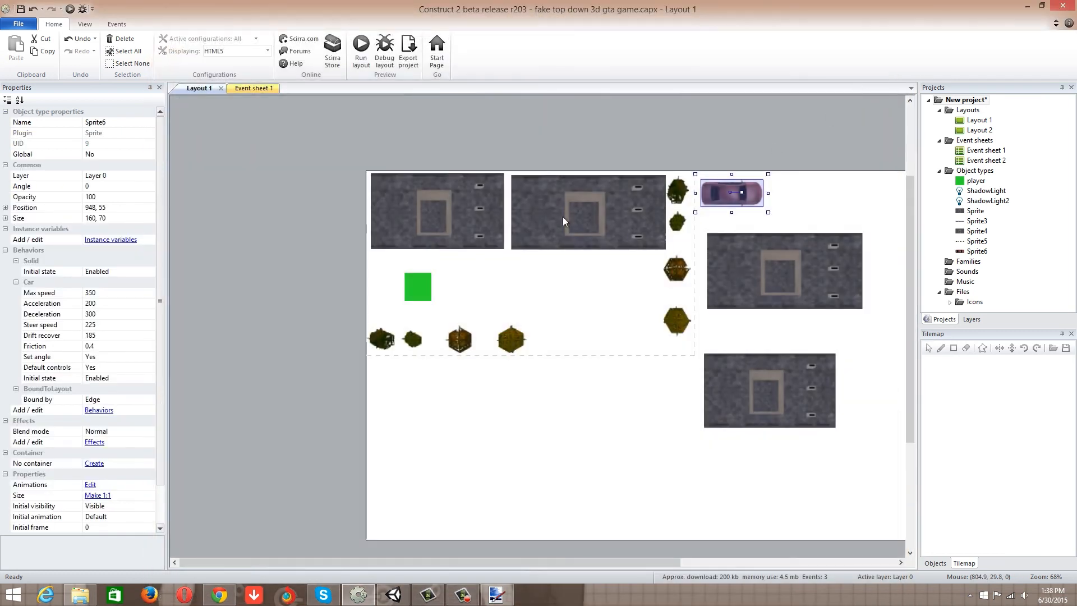
{"action": "left_click", "coordinate": [98, 411]}
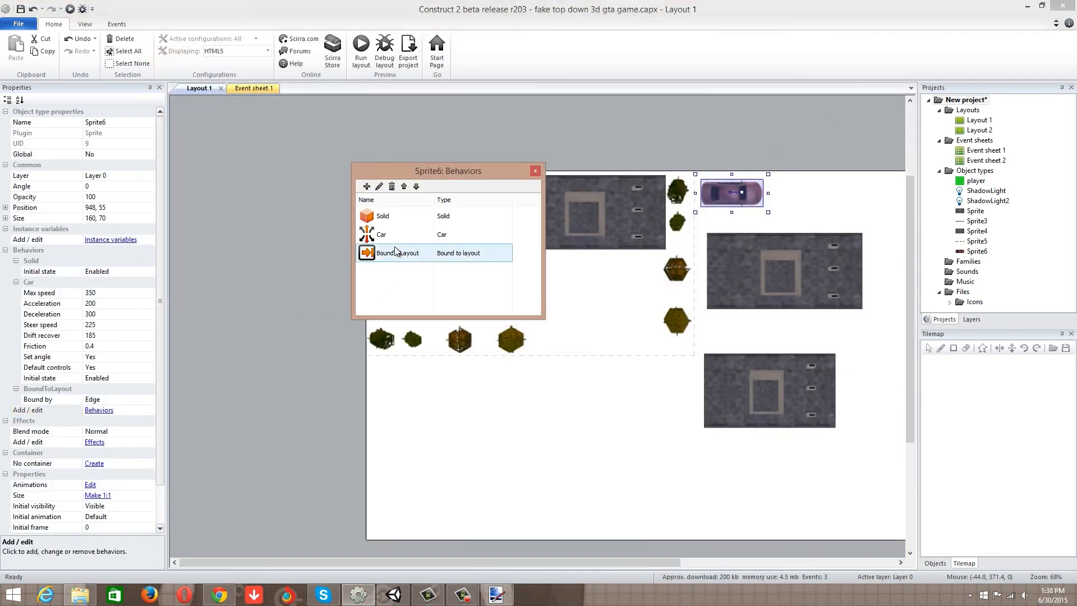
{"action": "left_click", "coordinate": [365, 185]}
{"action": "double_click", "coordinate": [429, 277]}
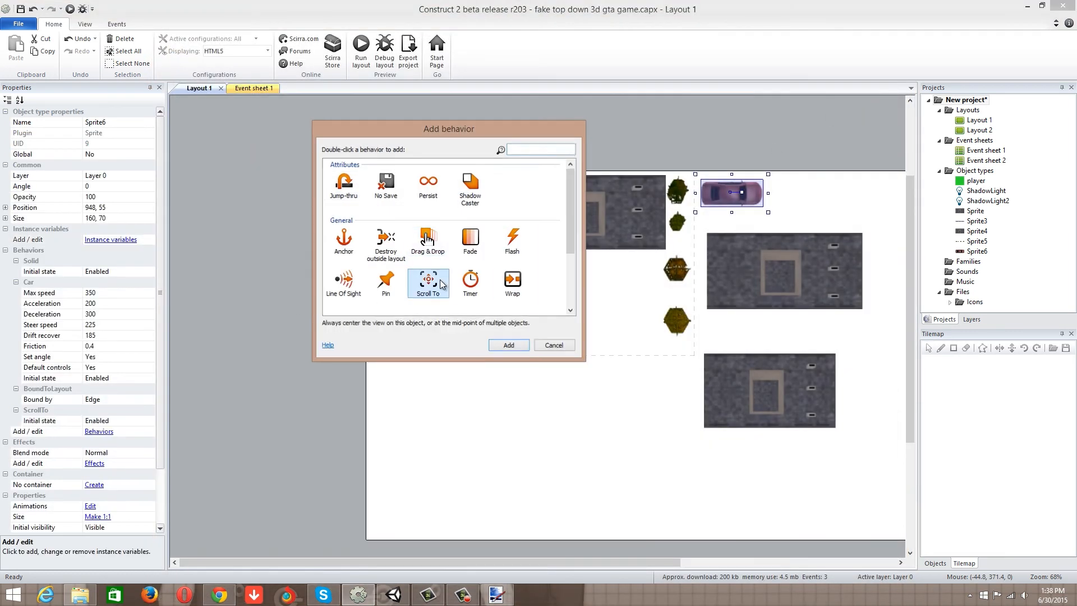
{"action": "left_click", "coordinate": [535, 171]}
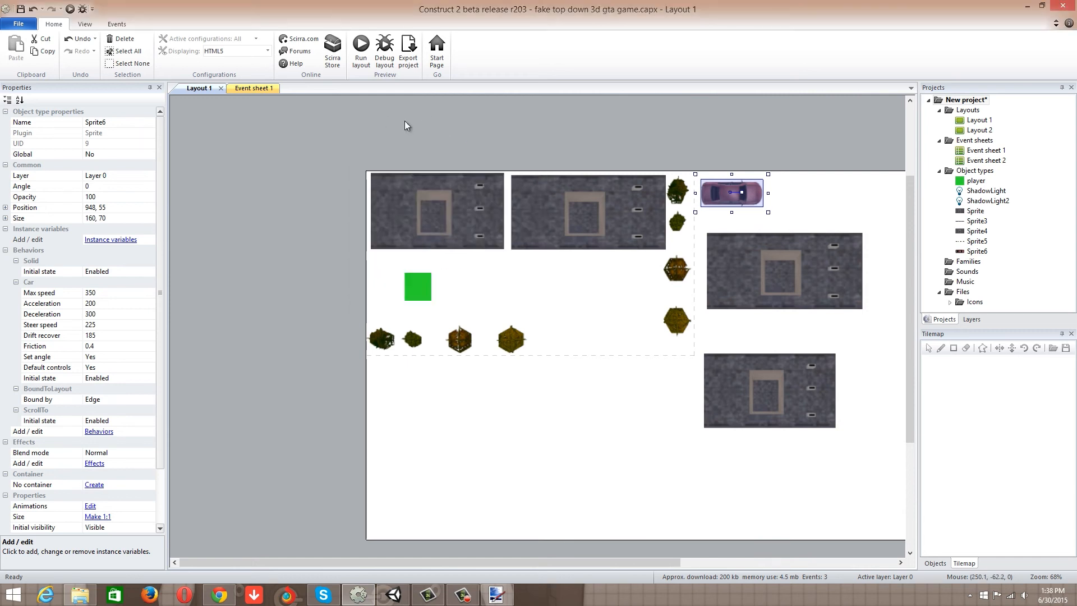
Add a Sprite6 action to the player's collision event that sets its ScrollTo behavior to enabled.
{"action": "left_click", "coordinate": [252, 88]}
{"action": "left_click", "coordinate": [381, 293]}
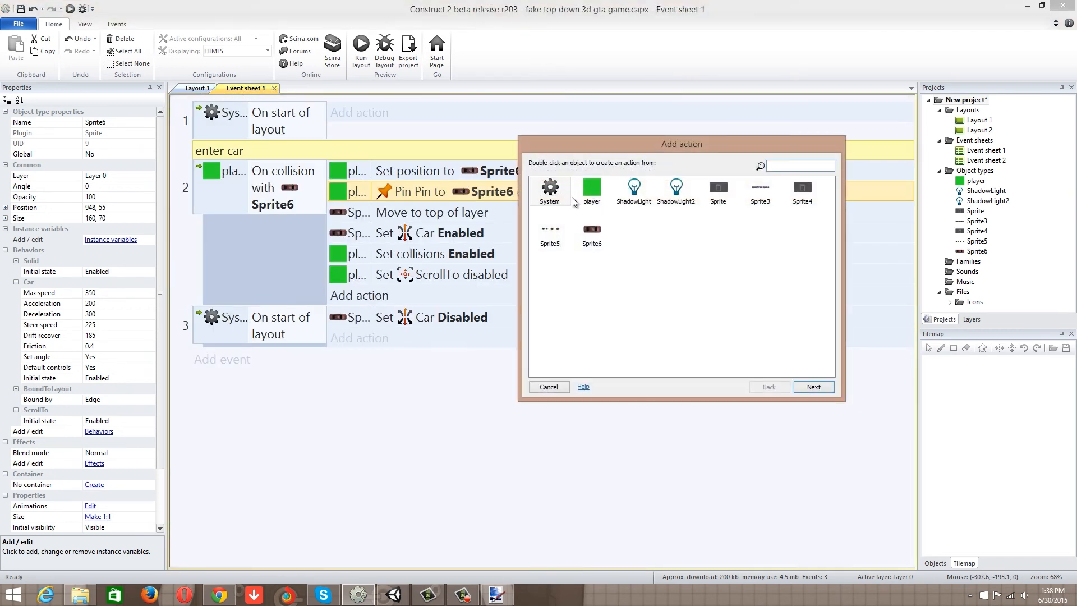
{"action": "double_click", "coordinate": [592, 234]}
{"action": "left_click_drag", "start_coordinate": [827, 215], "coordinate": [846, 292]}
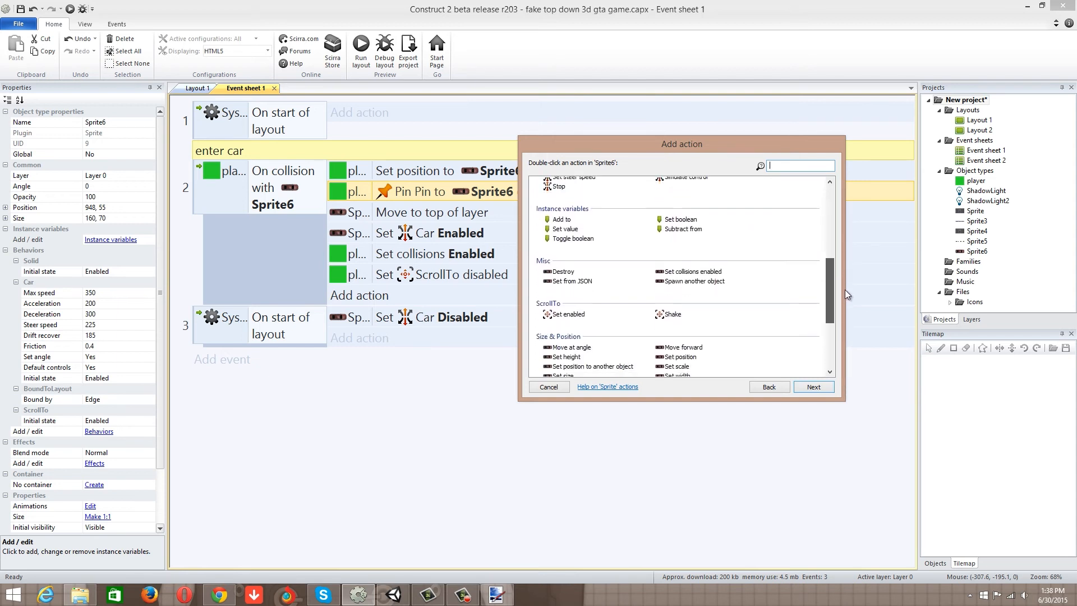
{"action": "double_click", "coordinate": [565, 313]}
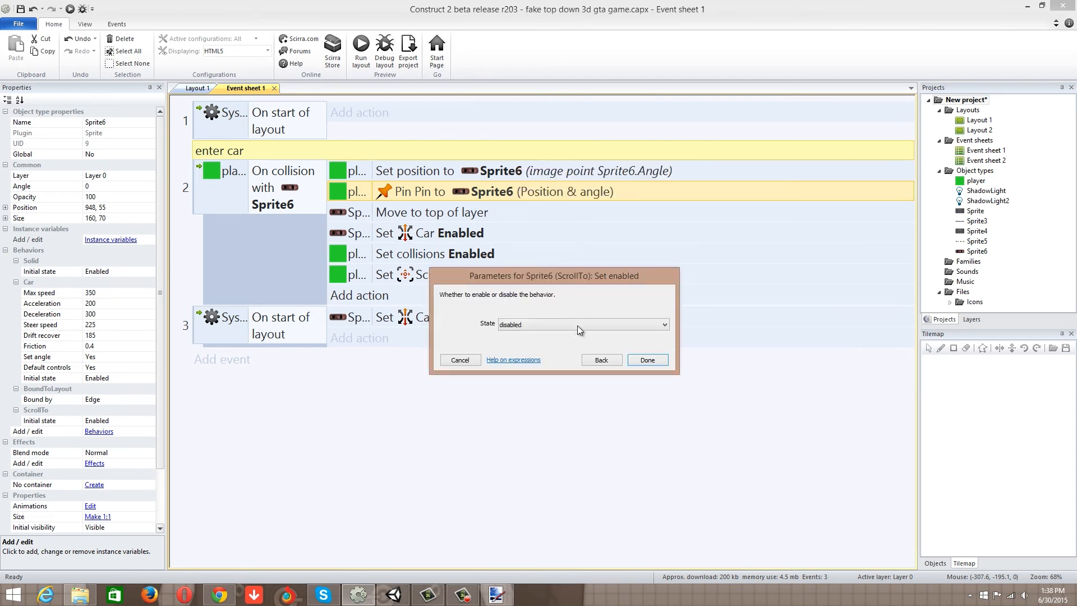
{"action": "left_click", "coordinate": [538, 326]}
{"action": "left_click", "coordinate": [521, 345]}
{"action": "left_click", "coordinate": [648, 361]}
Run the layout preview and move the player right between the buildings and the trees to check the view scrolling.
{"action": "left_click", "coordinate": [362, 47]}
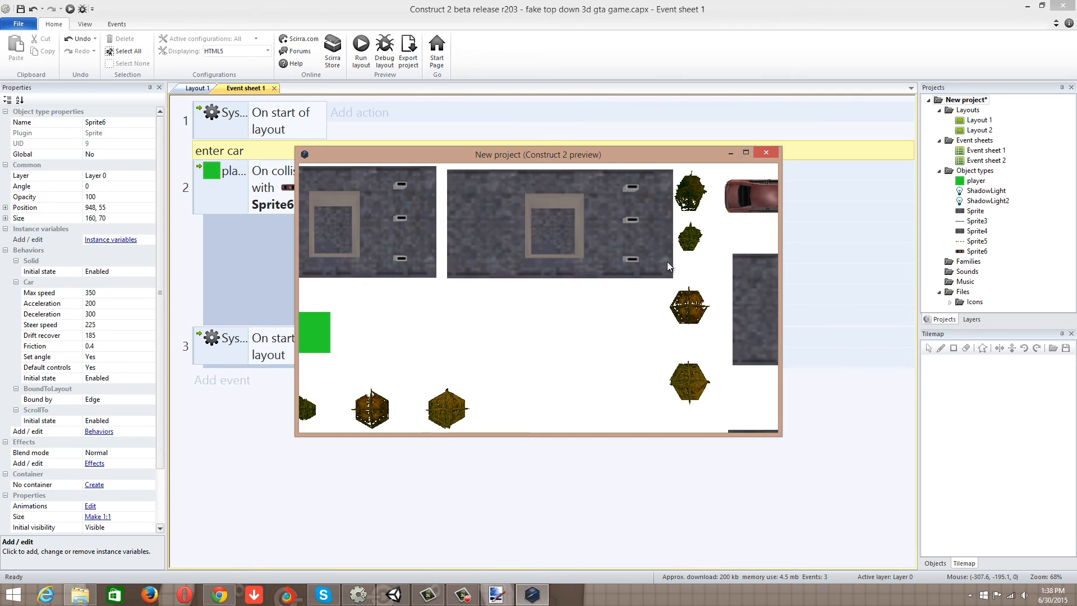
{"action": "key", "text": "Up"}
{"action": "key", "text": "Down"}
{"action": "key", "text": "Right"}
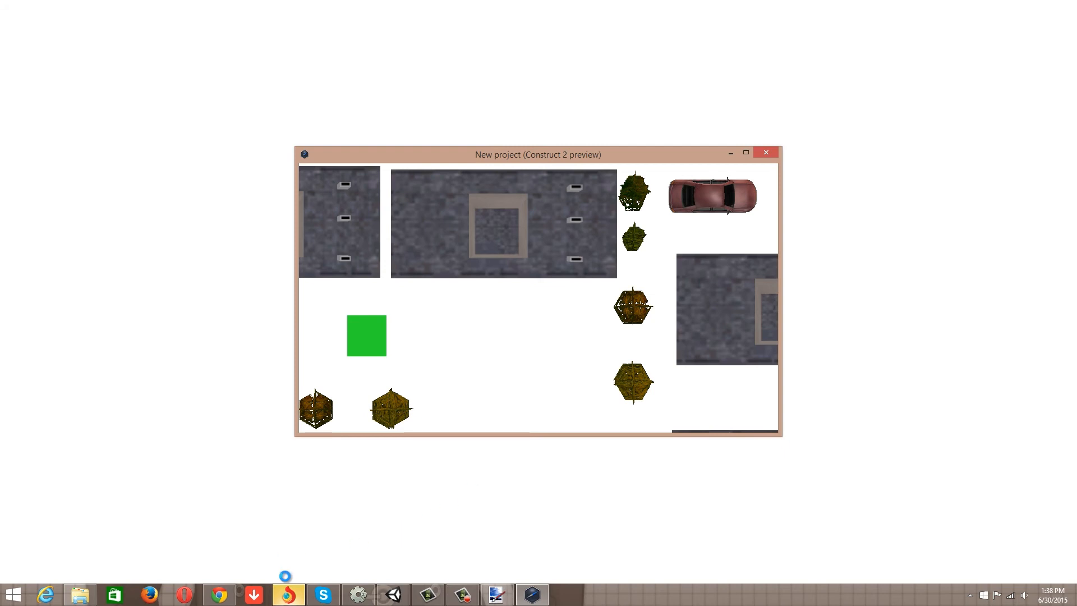
{"action": "left_click", "coordinate": [290, 599]}
{"action": "right_click", "coordinate": [290, 598]}
{"action": "left_click", "coordinate": [280, 564]}
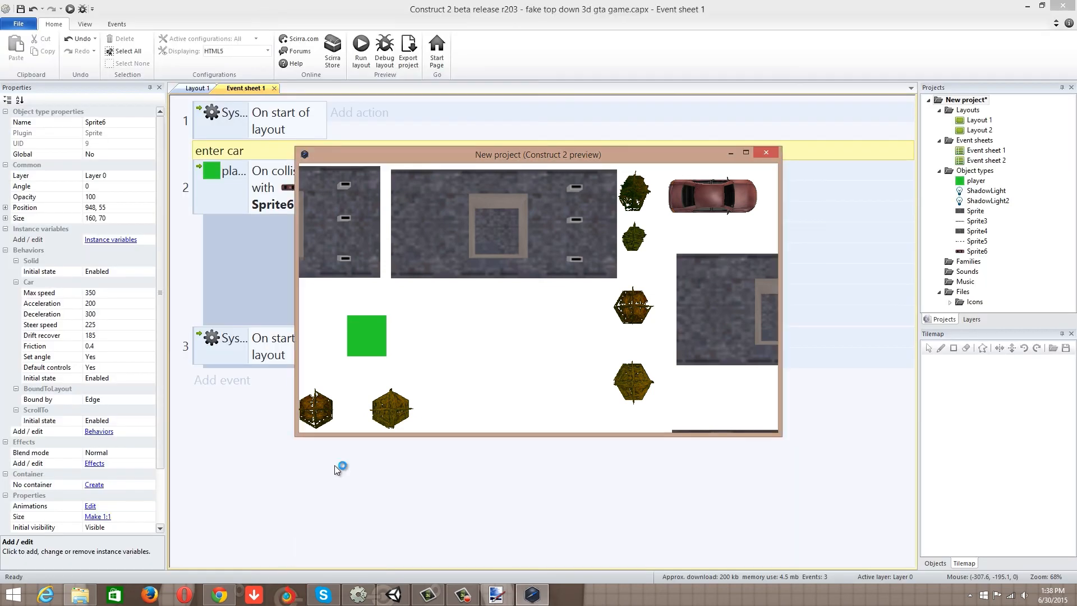
Move the player further right and down to test how the view follows it, and close the preview.
{"action": "key", "text": "Right"}
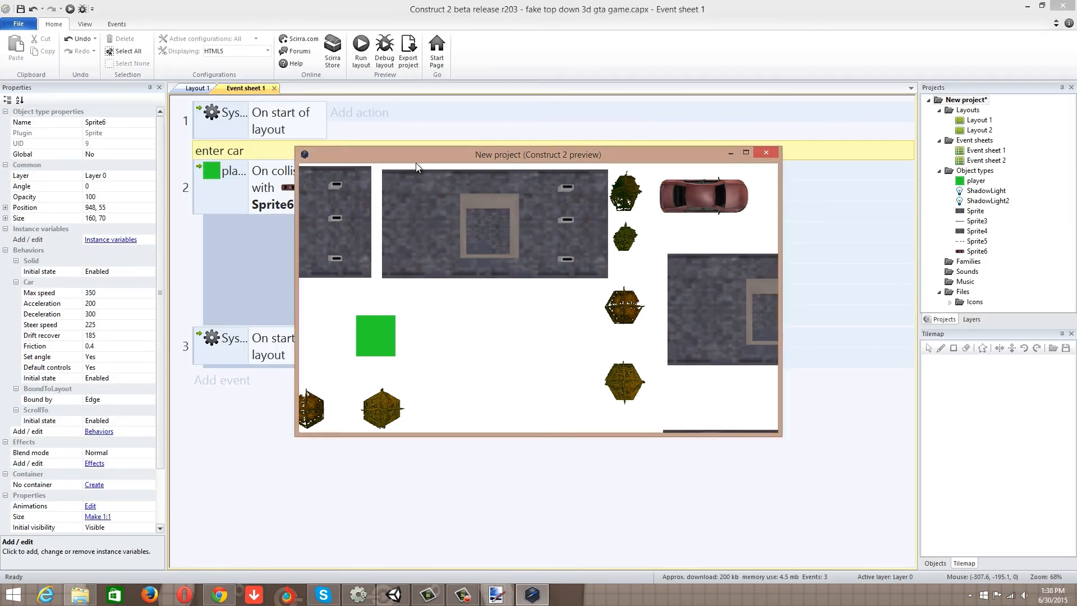
{"action": "key", "text": "Down"}
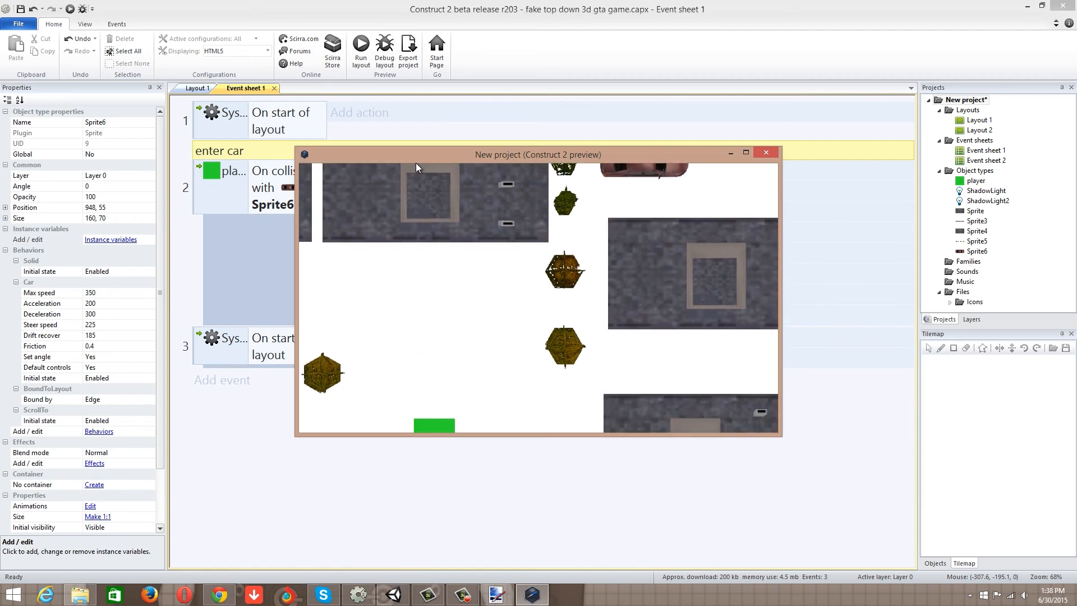
{"action": "key", "text": "Up"}
{"action": "key", "text": "Down"}
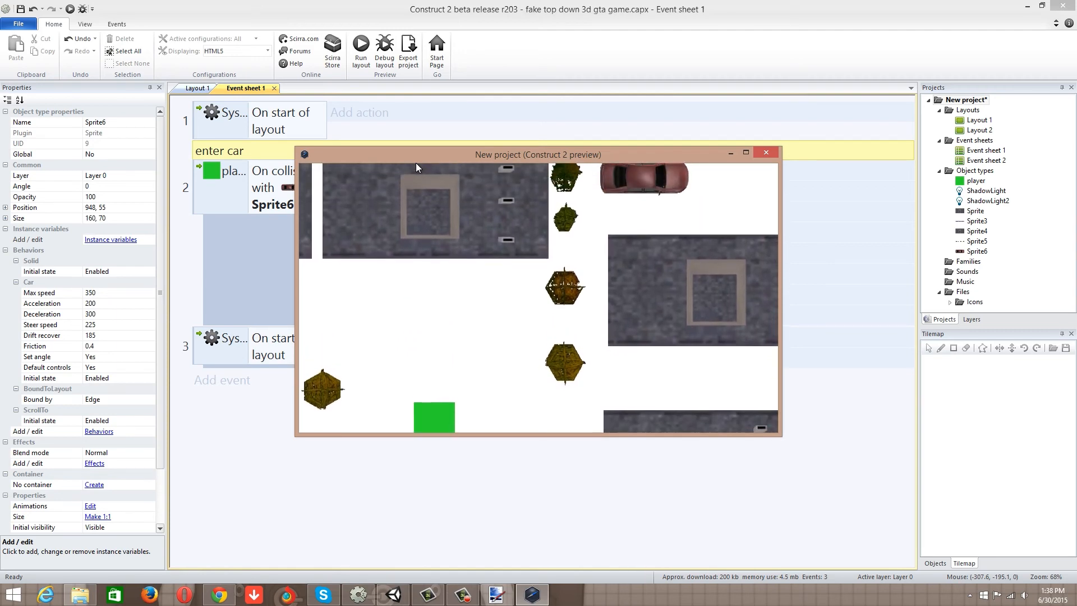
{"action": "left_click", "coordinate": [765, 155]}
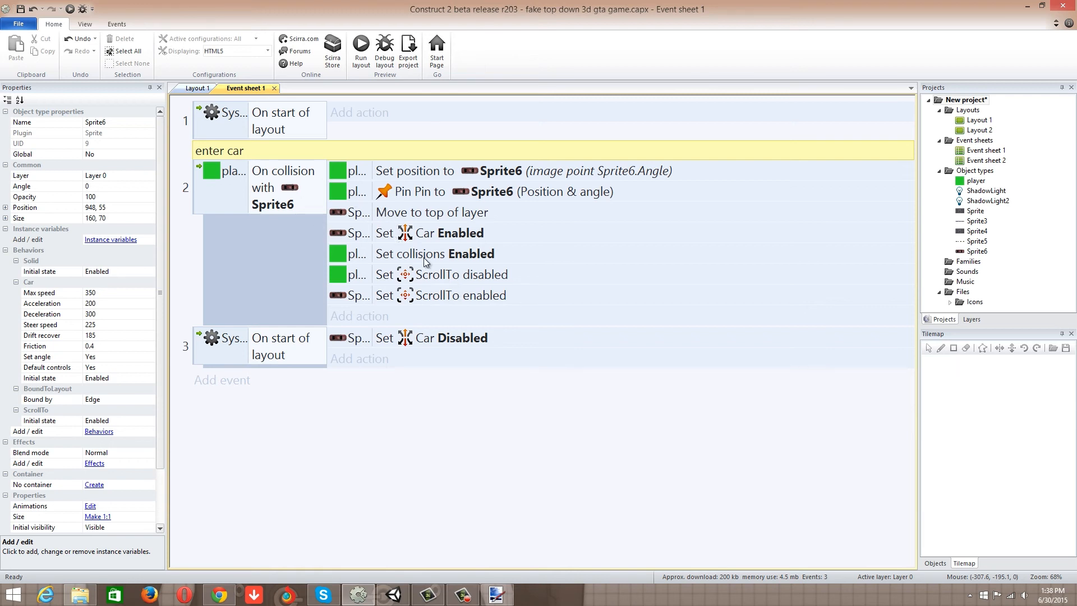
{"action": "left_click", "coordinate": [443, 275]}
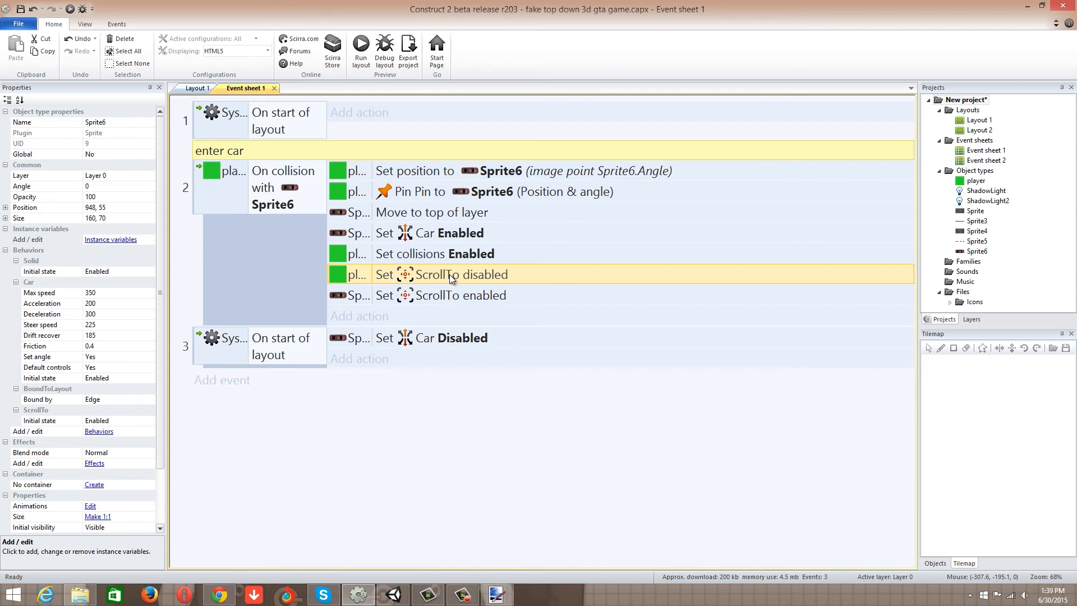
{"action": "left_click", "coordinate": [430, 295]}
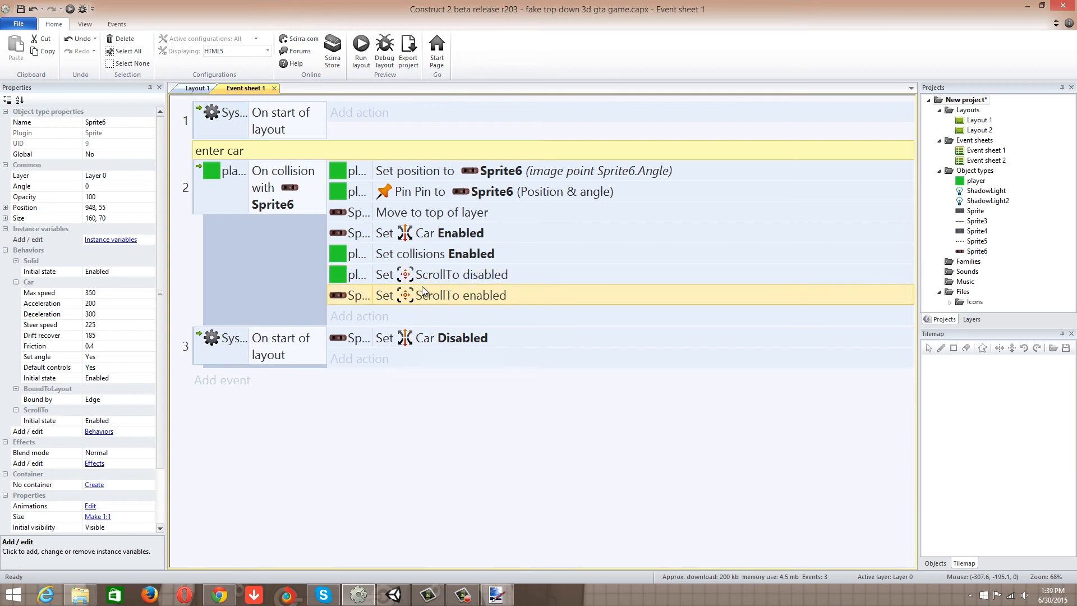
{"action": "left_click", "coordinate": [419, 279]}
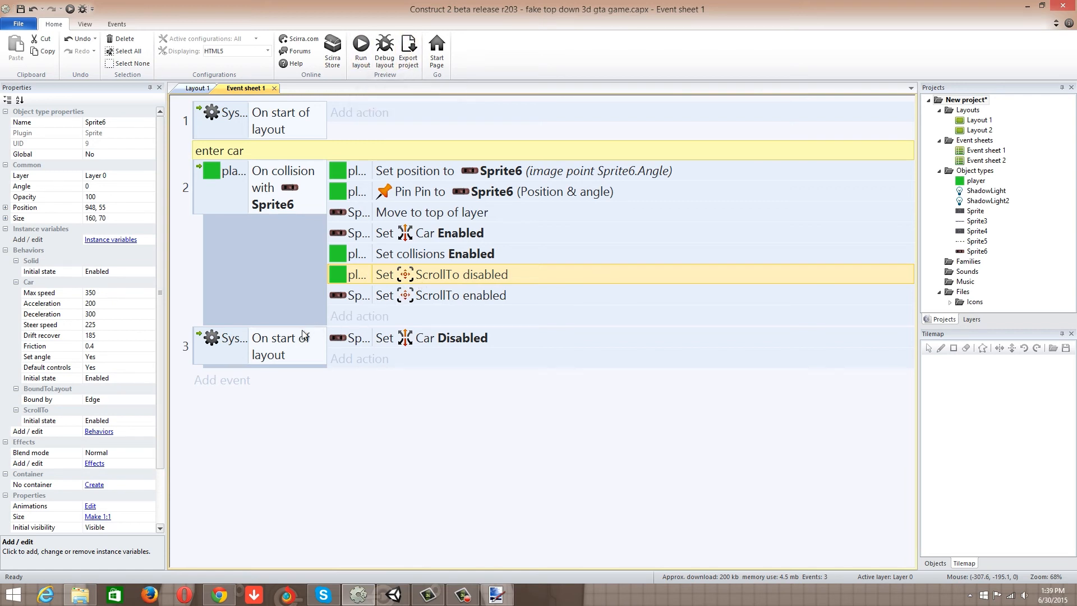
{"action": "left_click", "coordinate": [386, 338]}
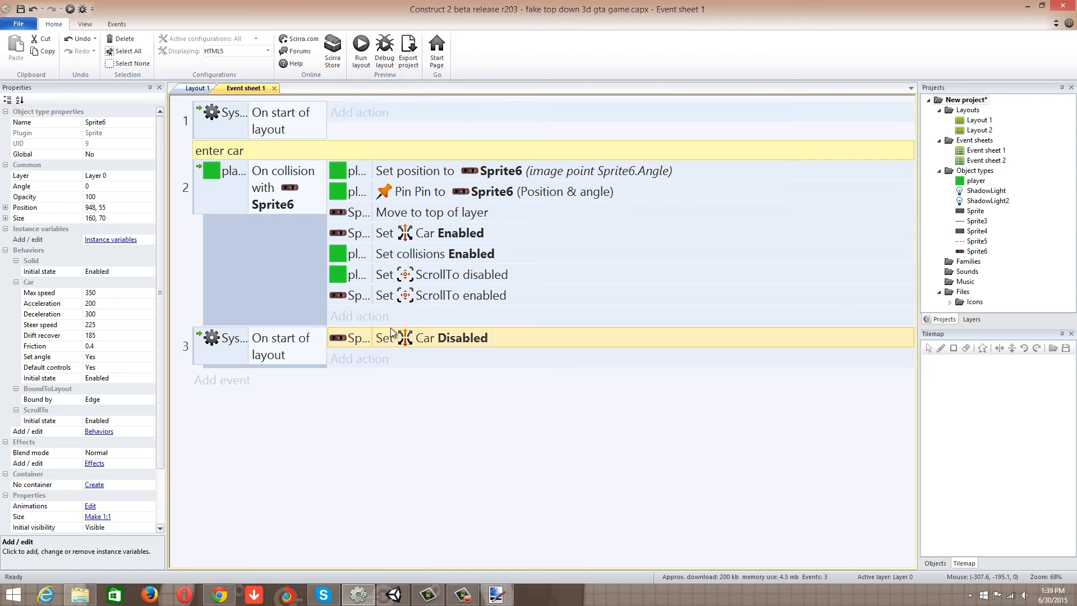
Move Sprite6's ScrollTo action from the collision event to the lower On start of layout event and set its state to disabled.
{"action": "left_click", "coordinate": [451, 296]}
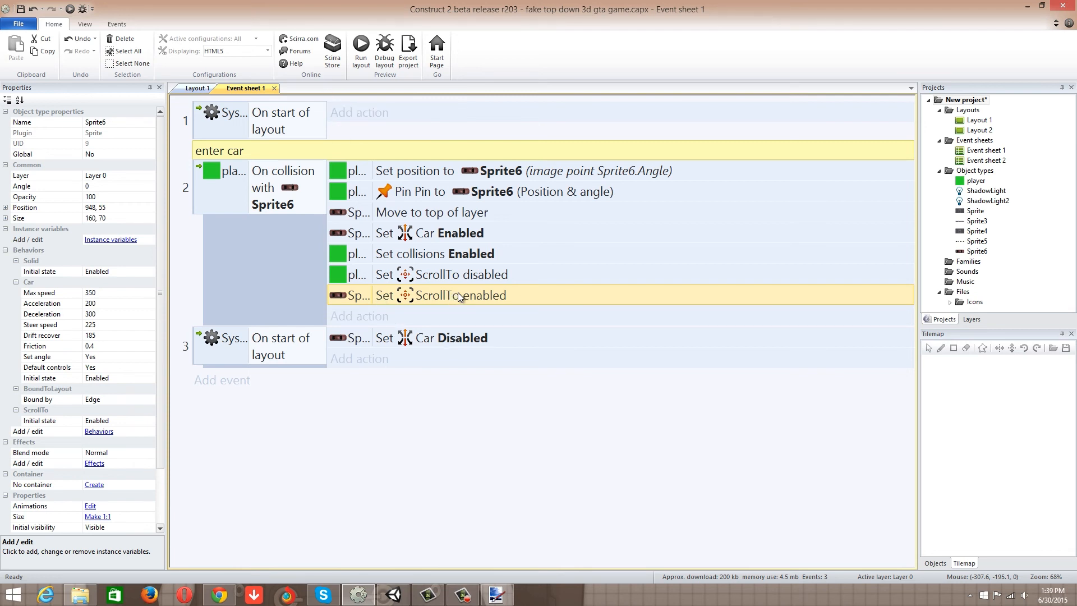
{"action": "left_click_drag", "start_coordinate": [464, 306], "coordinate": [459, 353]}
{"action": "double_click", "coordinate": [463, 338]}
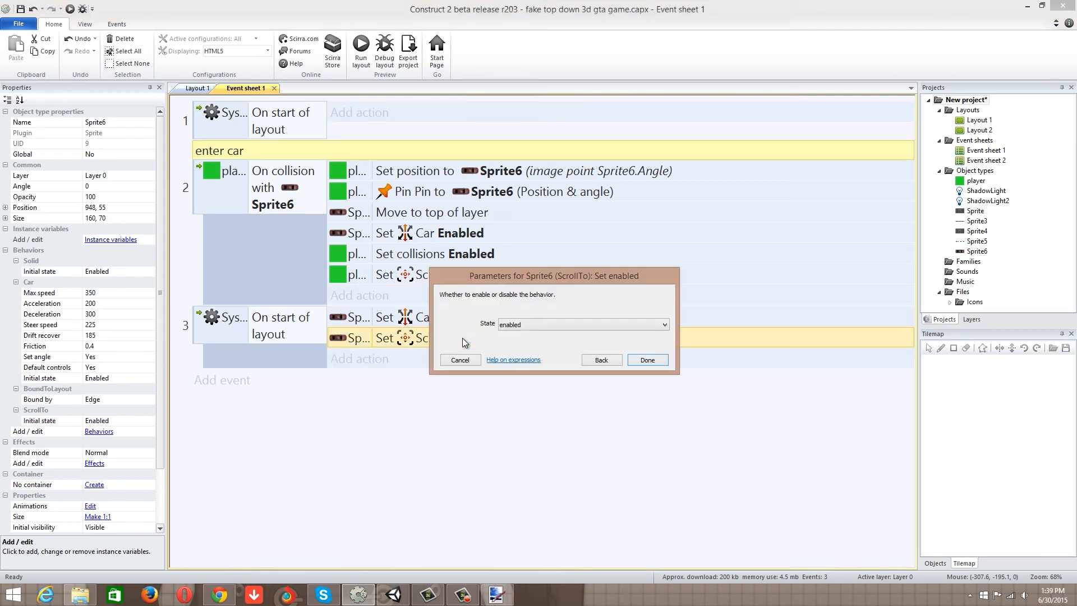
{"action": "left_click", "coordinate": [508, 324]}
{"action": "left_click", "coordinate": [524, 343]}
{"action": "left_click", "coordinate": [646, 359]}
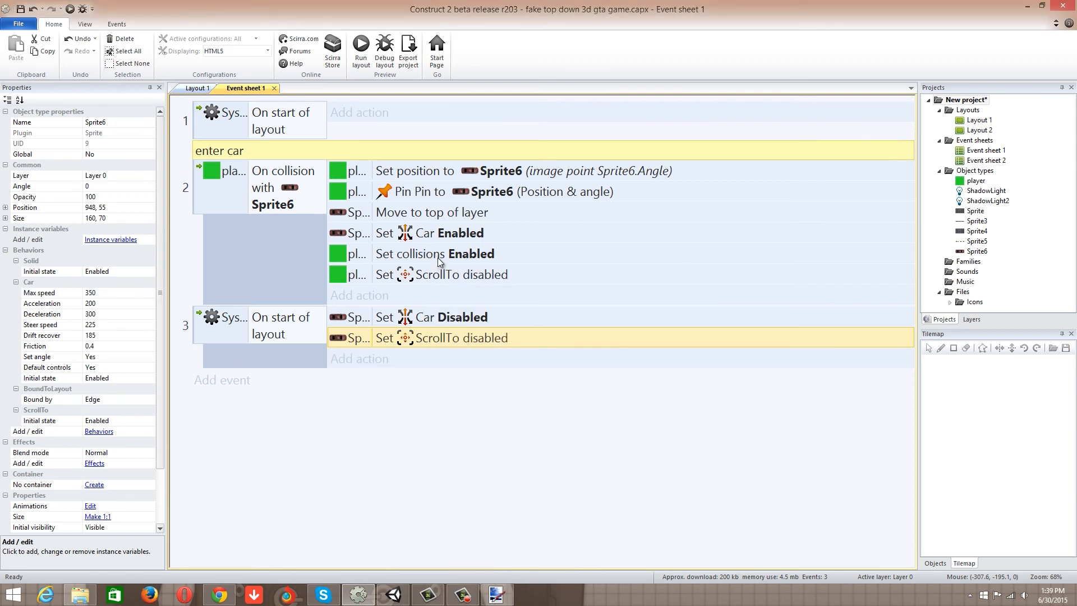
Copy Sprite6's ScrollTo action from the lower On start of layout event into the player's collision event and set the copy to enabled.
{"action": "left_click", "coordinate": [437, 256]}
{"action": "left_click", "coordinate": [407, 234]}
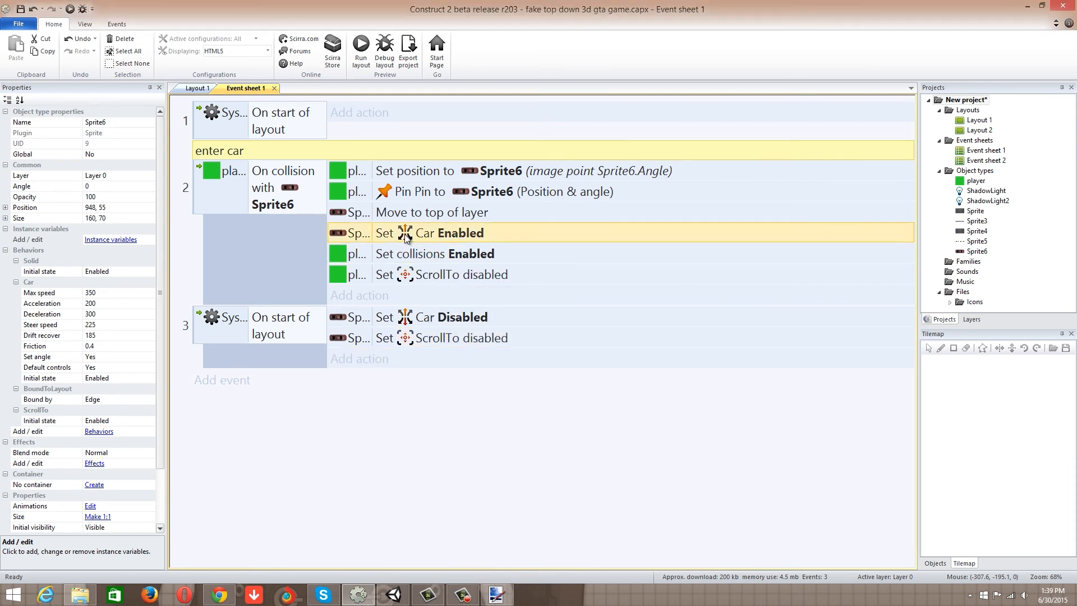
{"action": "left_click", "coordinate": [424, 277]}
{"action": "left_click", "coordinate": [440, 340]}
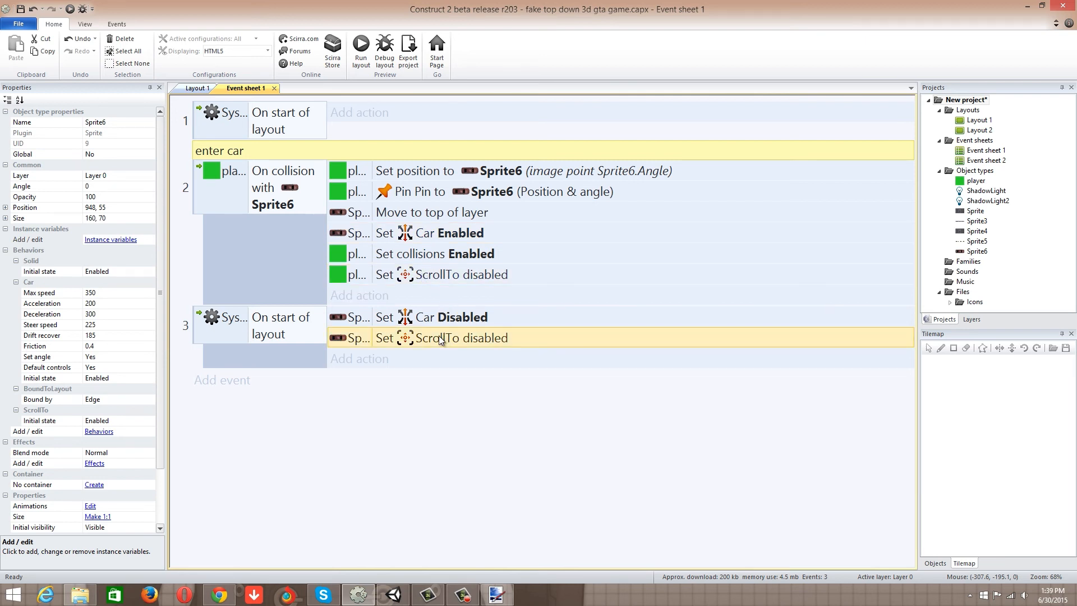
{"action": "key", "text": "ctrl+c"}
{"action": "key", "text": "ctrl+v"}
{"action": "left_click_drag", "start_coordinate": [452, 358], "coordinate": [507, 293]}
{"action": "double_click", "coordinate": [507, 294]}
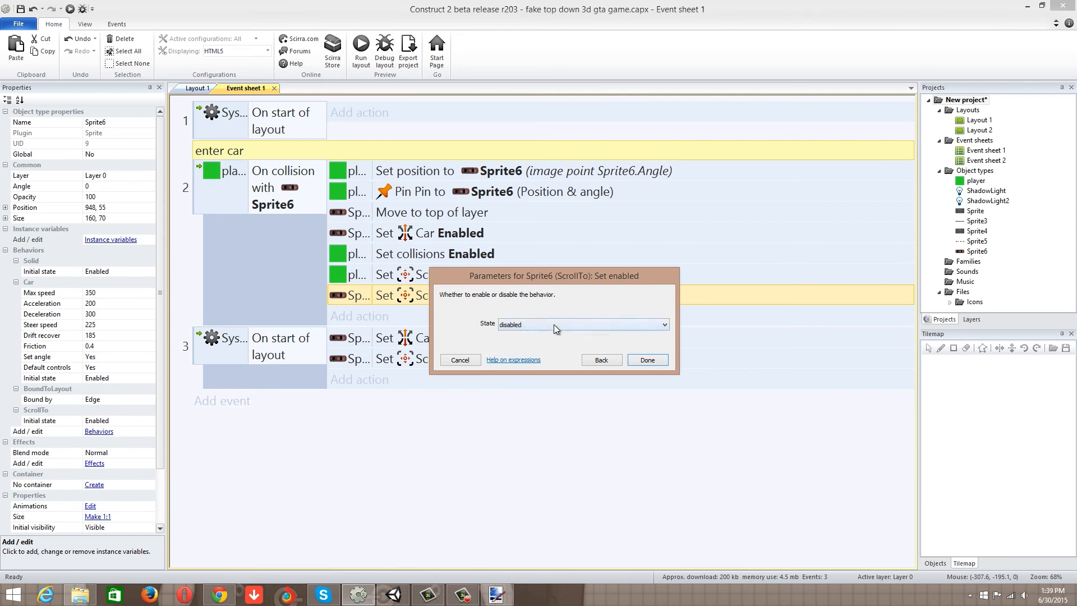
{"action": "left_click", "coordinate": [553, 324]}
{"action": "left_click", "coordinate": [526, 342]}
{"action": "left_click", "coordinate": [648, 360]}
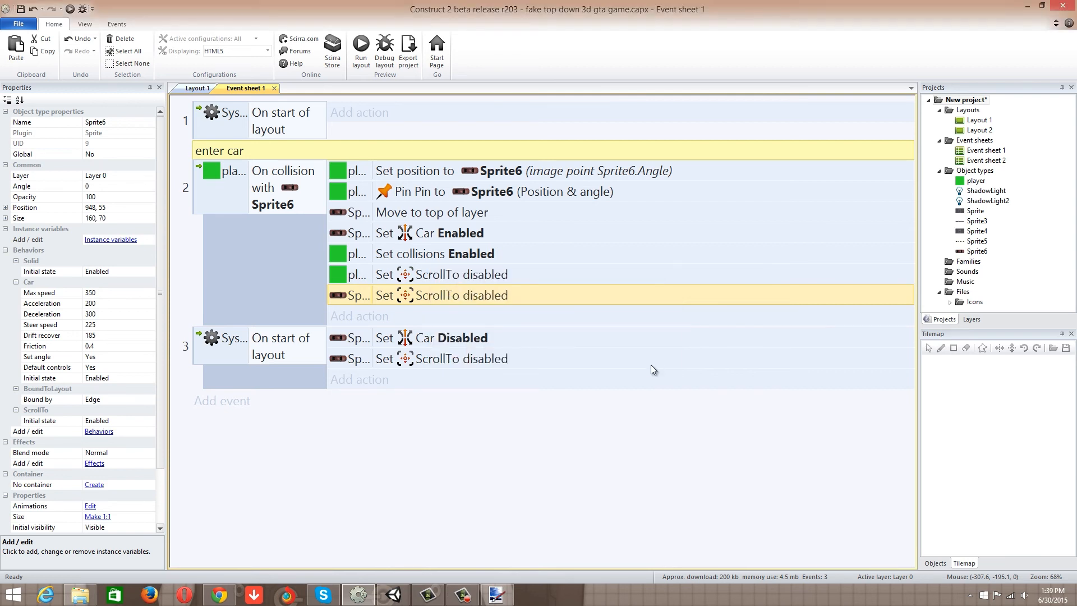
Copy the player's ScrollTo action from the collision event into the lower On start of layout event and set the copy to enabled.
{"action": "left_click", "coordinate": [470, 275]}
{"action": "key", "text": "ctrl+v"}
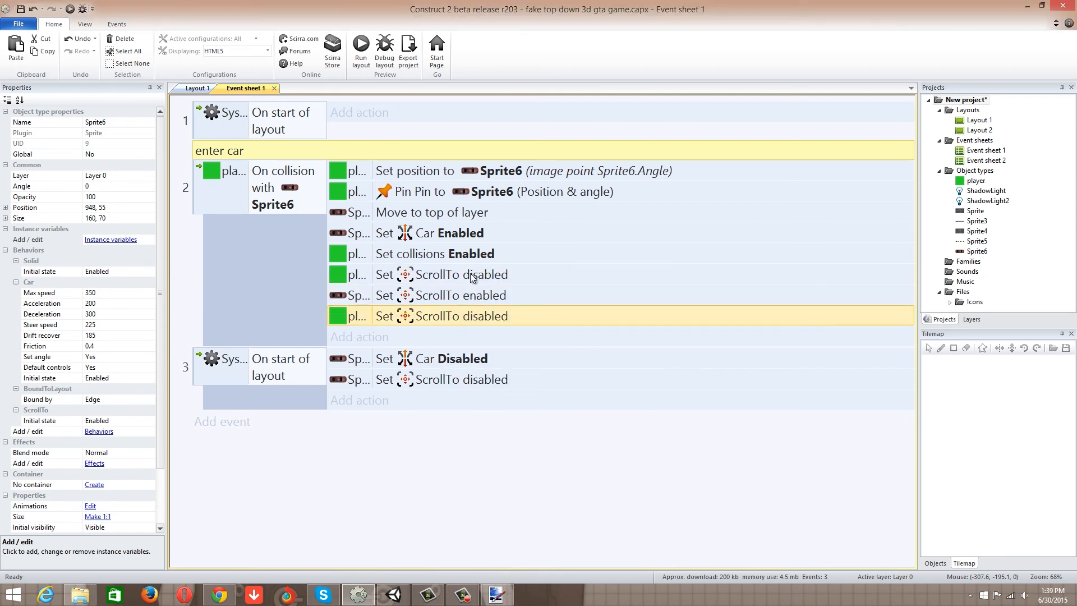
{"action": "left_click_drag", "start_coordinate": [467, 305], "coordinate": [440, 383]}
{"action": "double_click", "coordinate": [438, 381]}
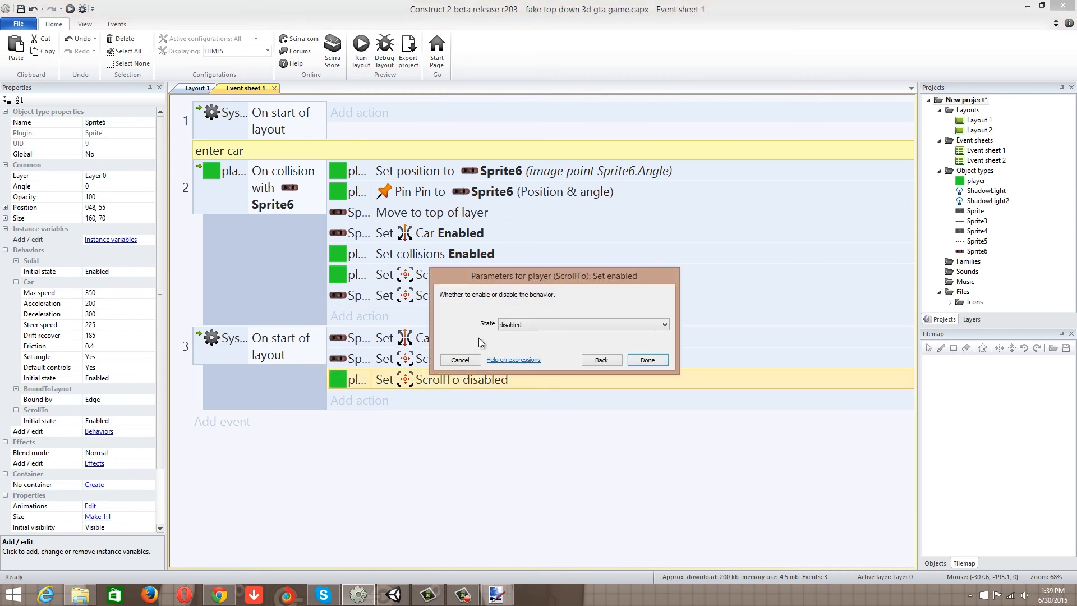
{"action": "left_click", "coordinate": [505, 325]}
{"action": "left_click", "coordinate": [518, 345]}
{"action": "left_click", "coordinate": [638, 358]}
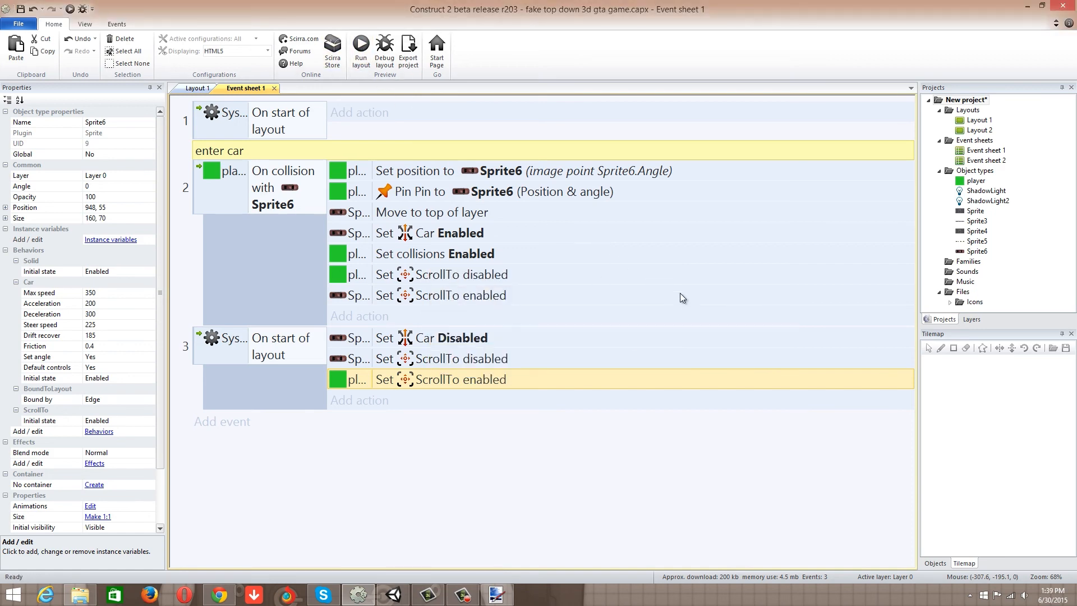
Run the layout preview and move the player right and down past the trees to check that the view follows it.
{"action": "key", "text": "F5"}
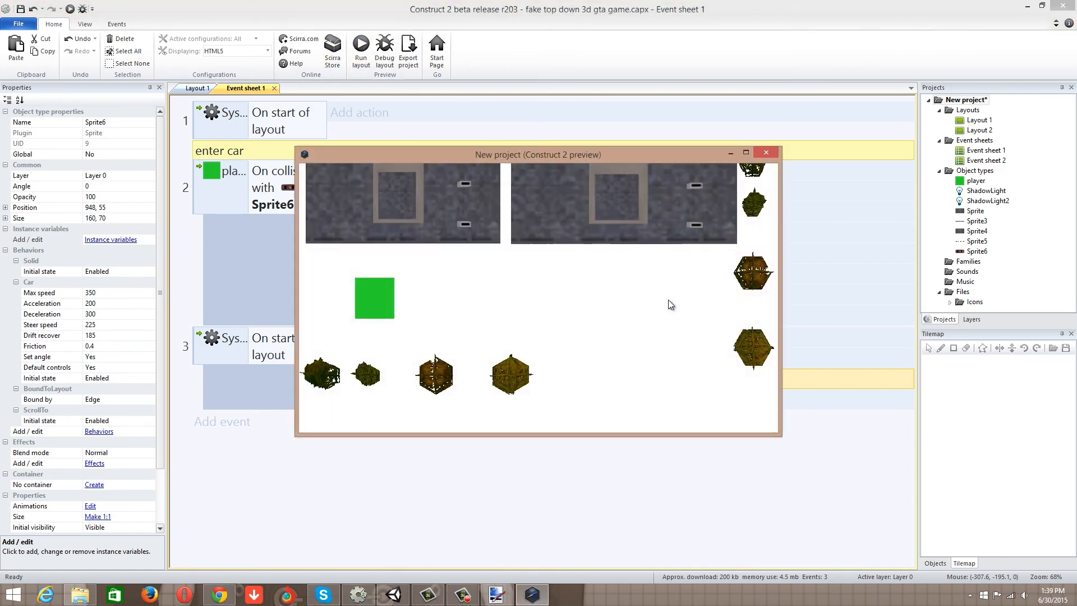
{"action": "key", "text": "Up"}
{"action": "key", "text": "Left"}
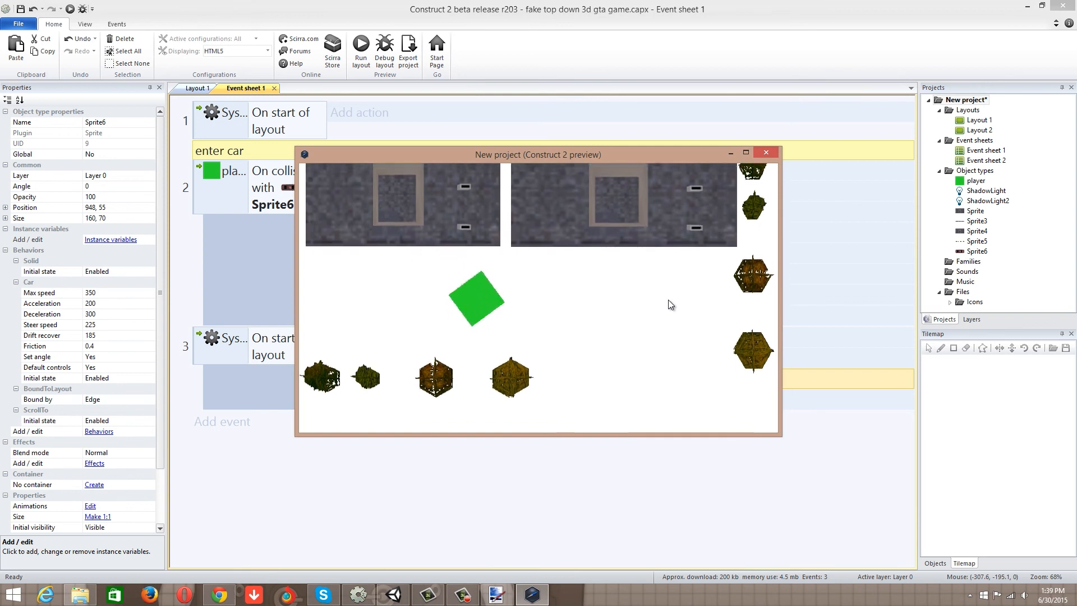
{"action": "key", "text": "Up"}
{"action": "key", "text": "Right"}
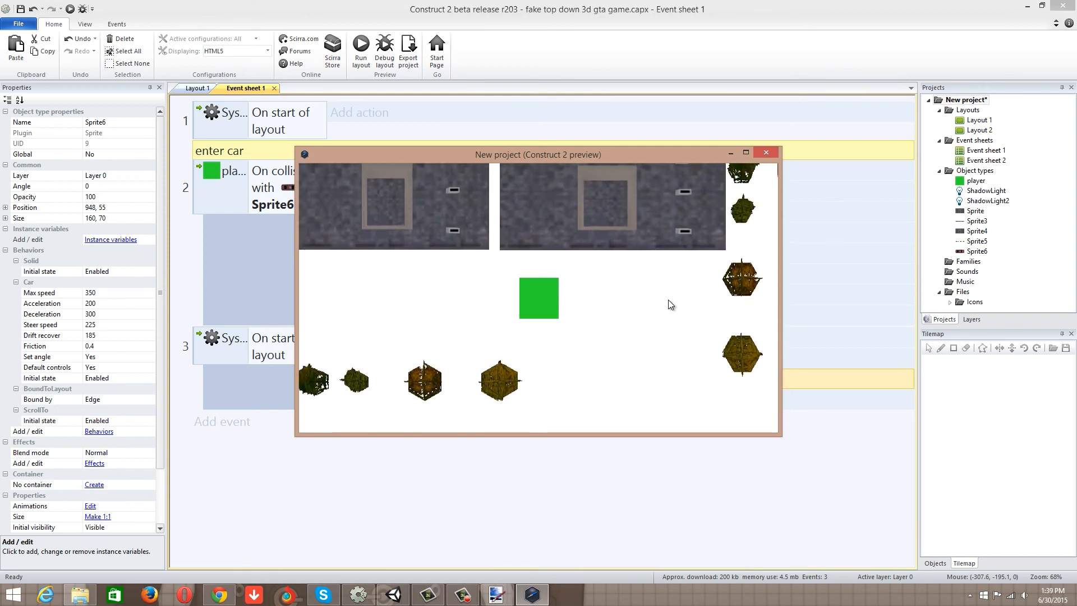
{"action": "key", "text": "Up"}
{"action": "key", "text": "Right"}
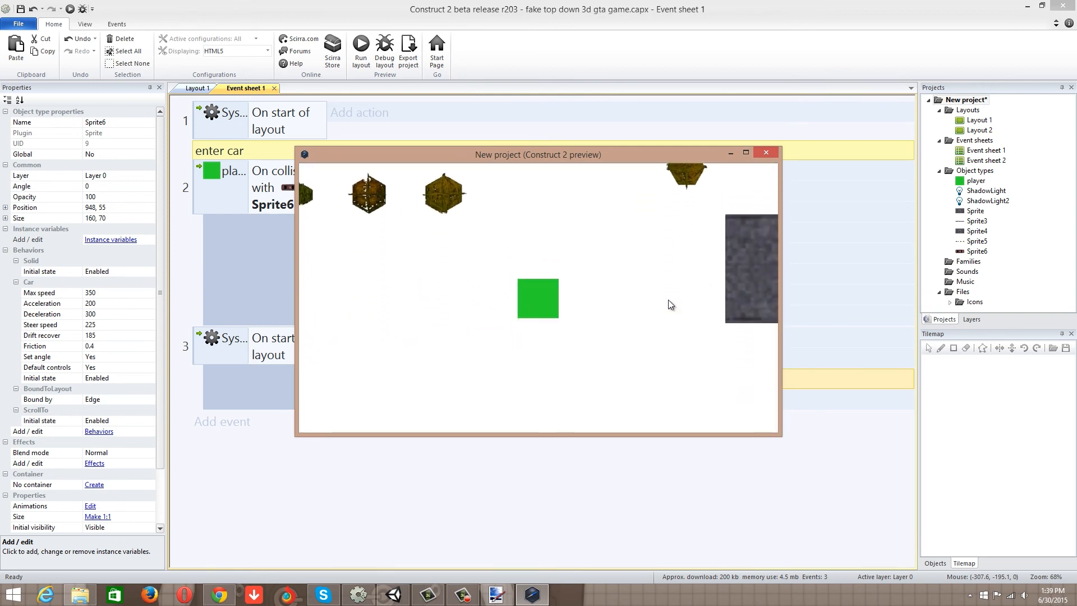
Move the player around the buildings at the layout's right side and up to the red car to enter it.
{"action": "key", "text": "Up"}
{"action": "key", "text": "Left"}
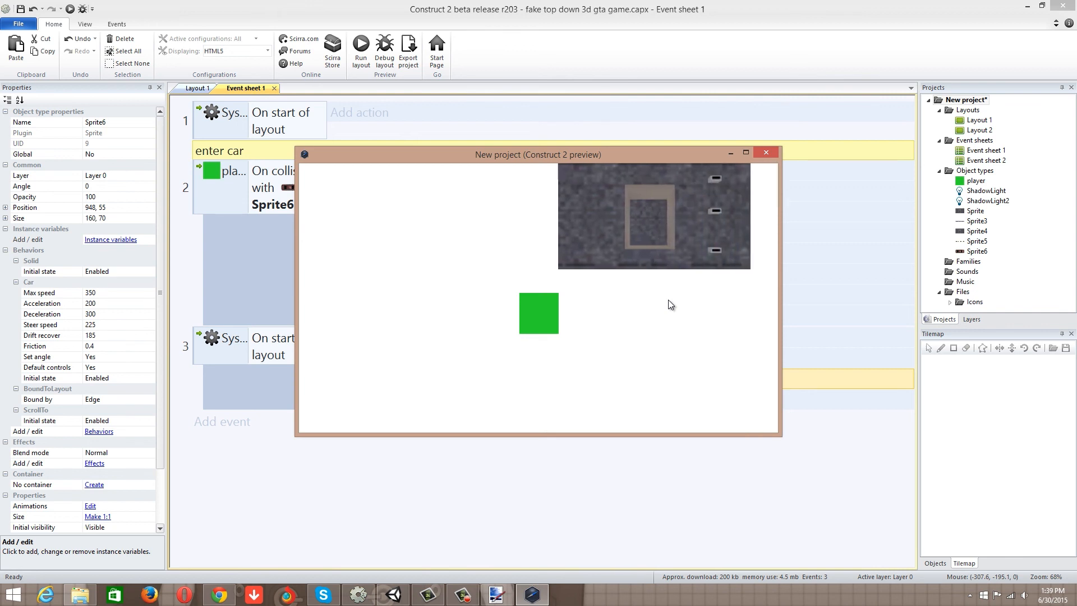
{"action": "key", "text": "Up"}
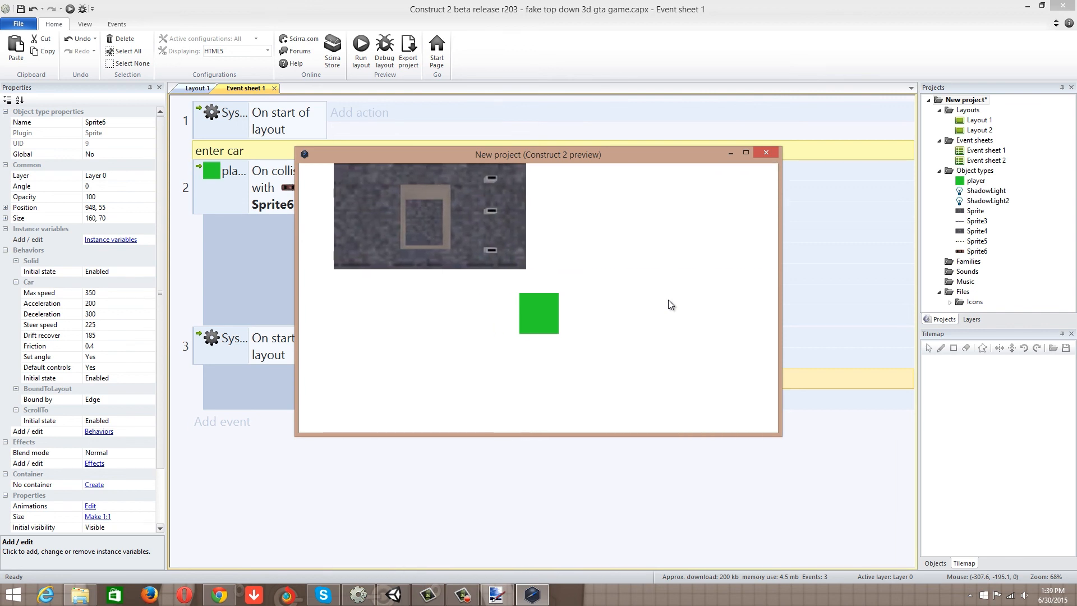
{"action": "key", "text": "Up"}
{"action": "key", "text": "Left"}
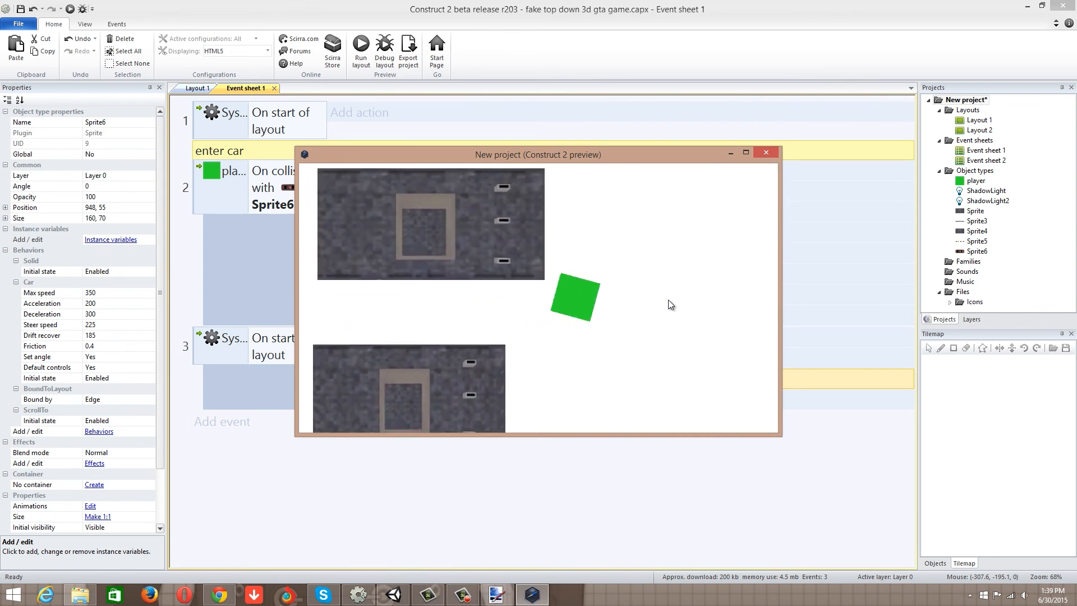
{"action": "key", "text": "Up"}
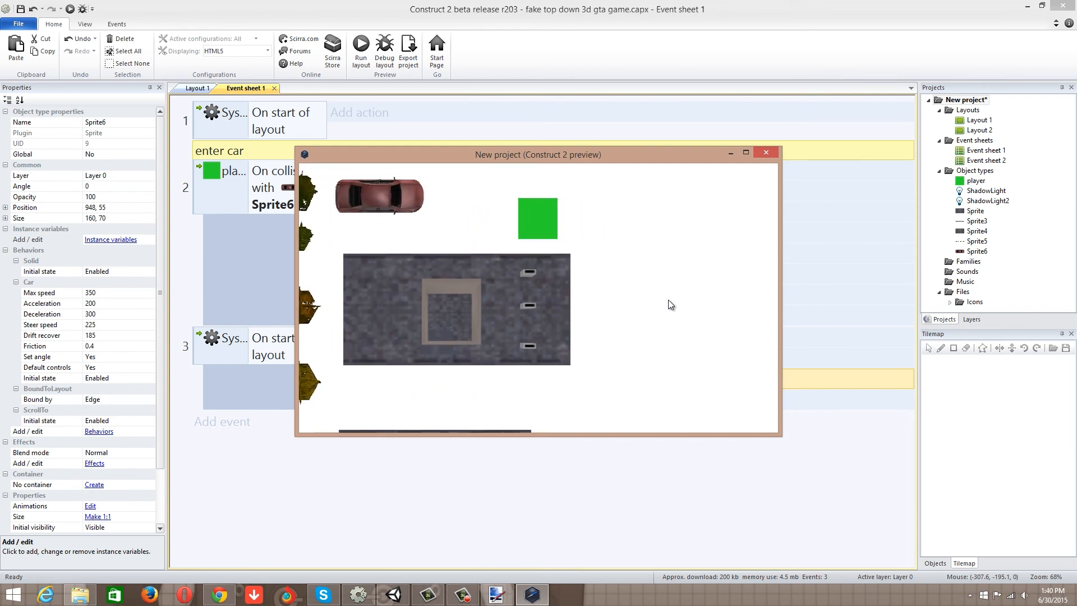
{"action": "key", "text": "Left"}
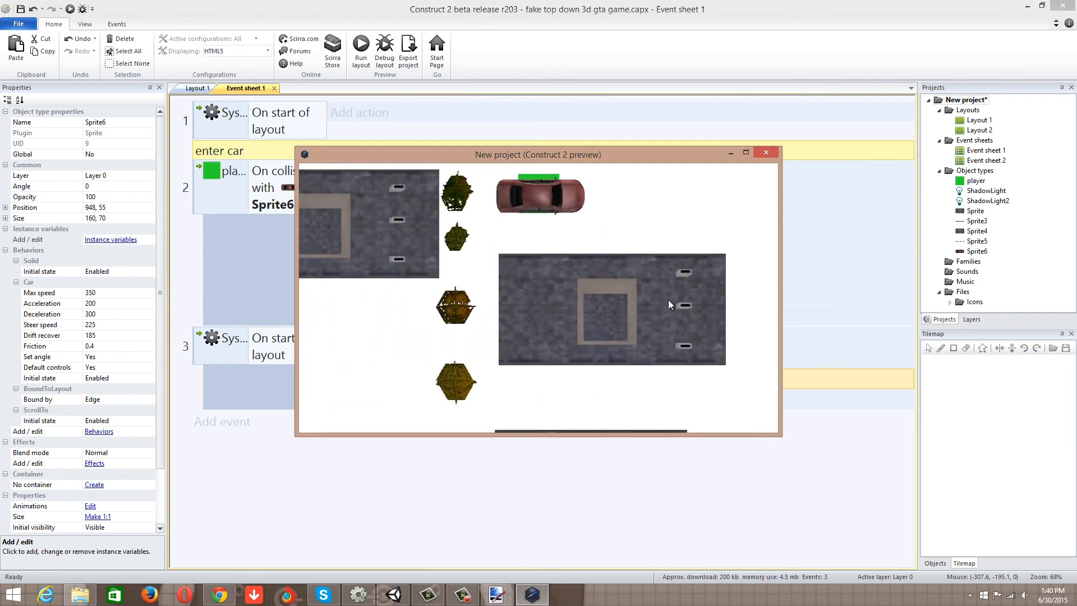
Drive the car right and down around the buildings to test the view scrolling with the car.
{"action": "key", "text": "Up"}
{"action": "key", "text": "Right"}
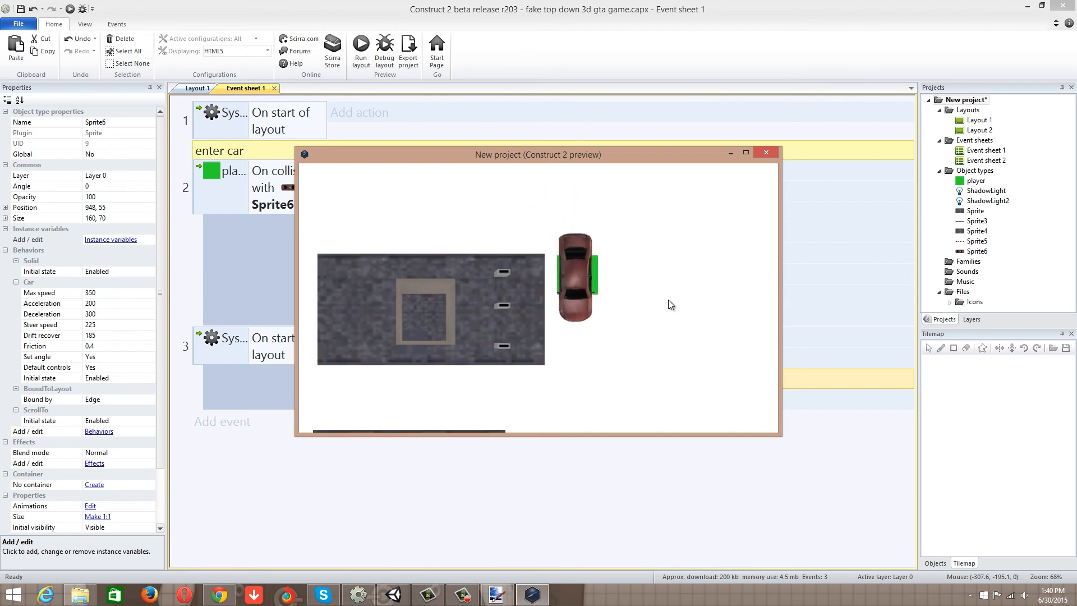
{"action": "key", "text": "Up"}
{"action": "key", "text": "Right"}
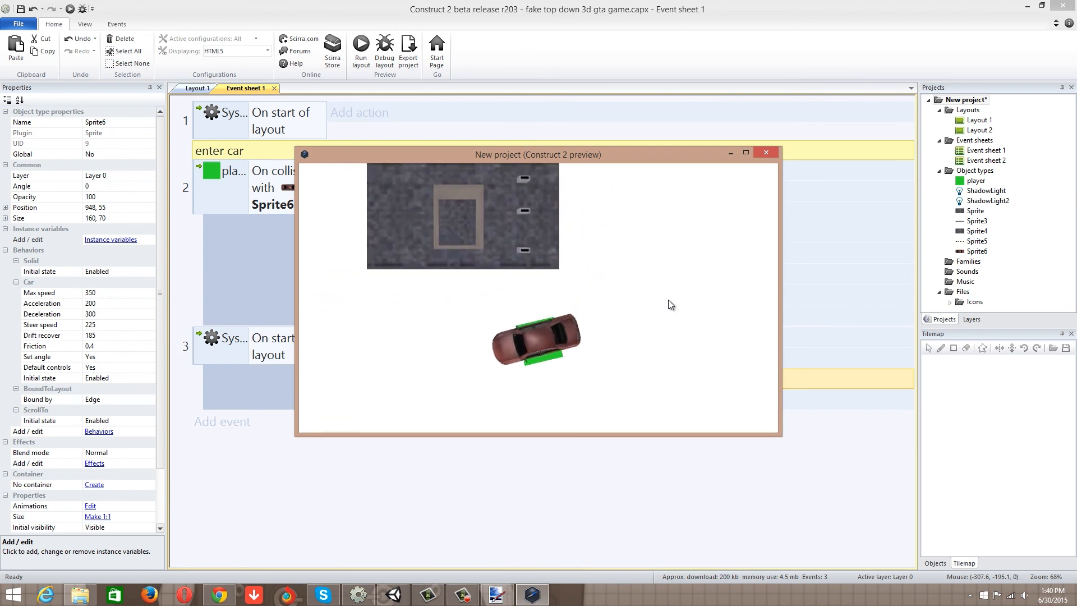
{"action": "key", "text": "Up"}
{"action": "key", "text": "Right"}
{"action": "key", "text": "Left"}
{"action": "key", "text": "Right"}
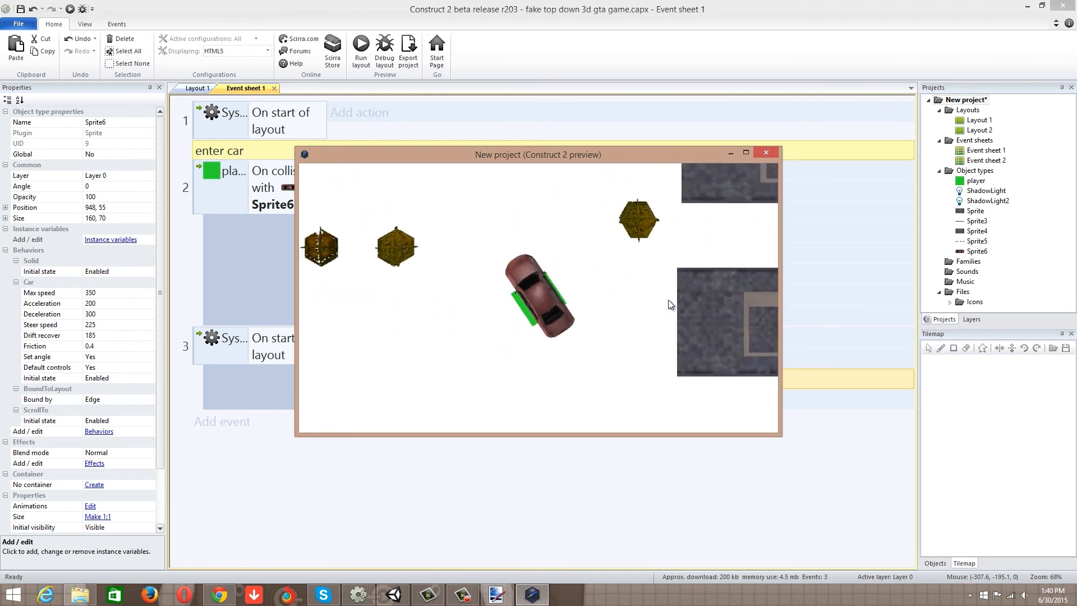
Drive the car back between the buildings and the trees to the layout's left edge, and close the preview.
{"action": "key", "text": "Up"}
{"action": "key", "text": "Left"}
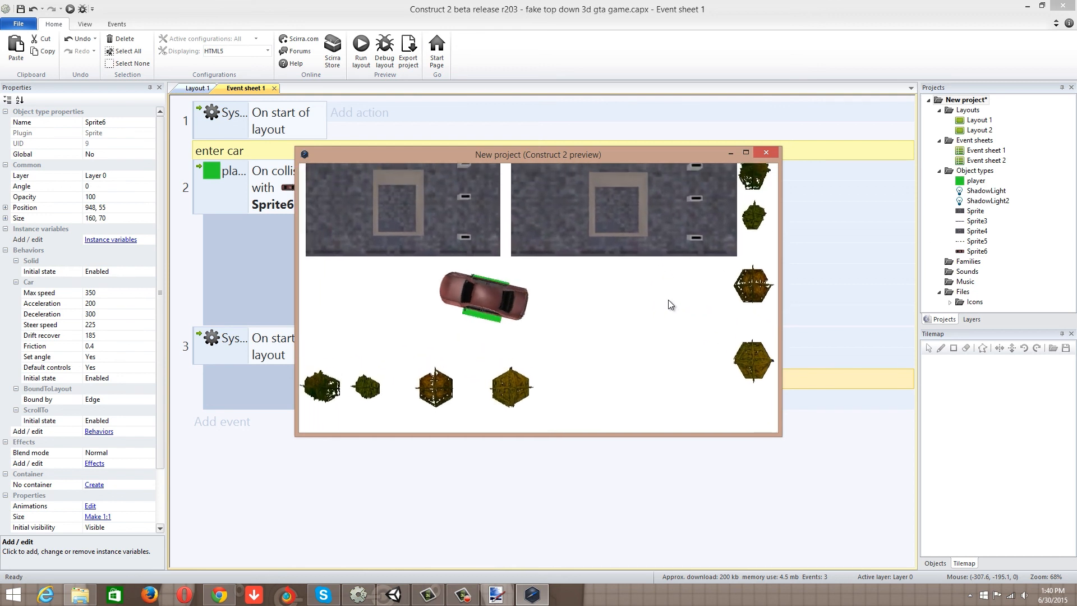
{"action": "key", "text": "Left"}
{"action": "key", "text": "Down"}
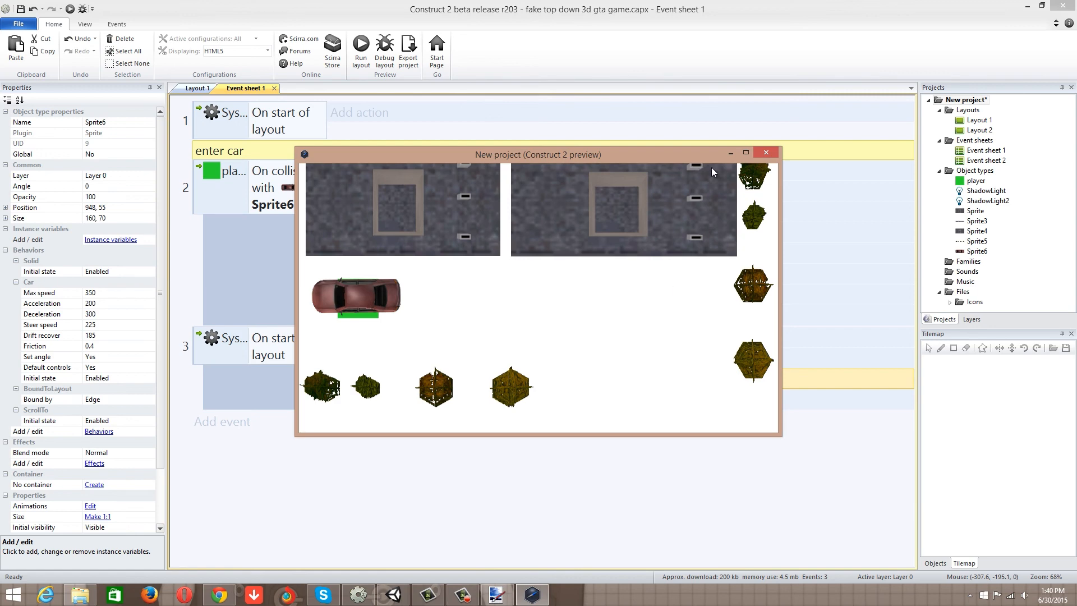
{"action": "left_click", "coordinate": [762, 150]}
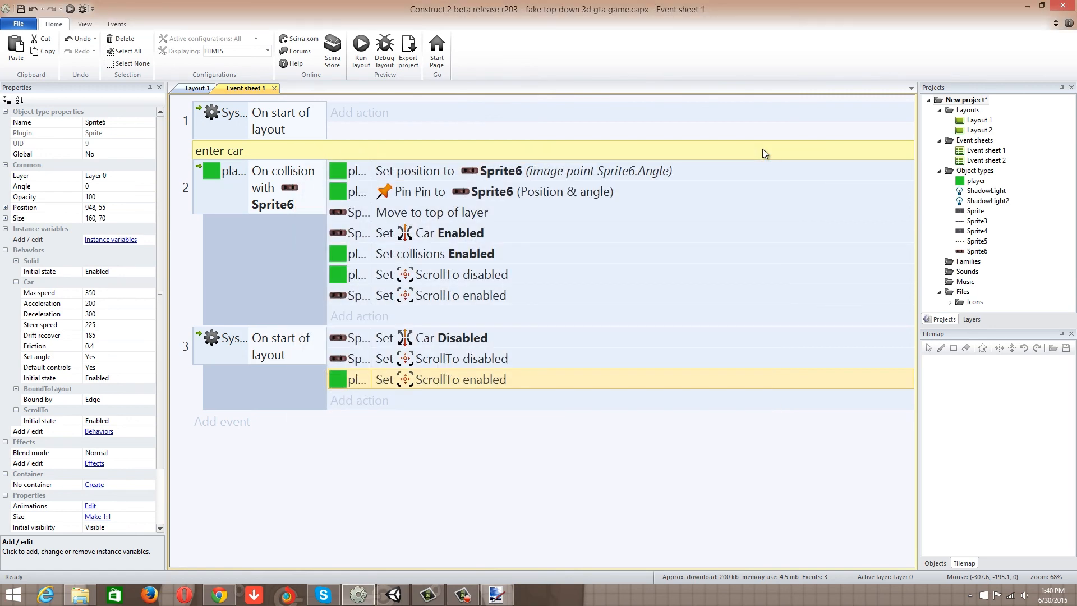